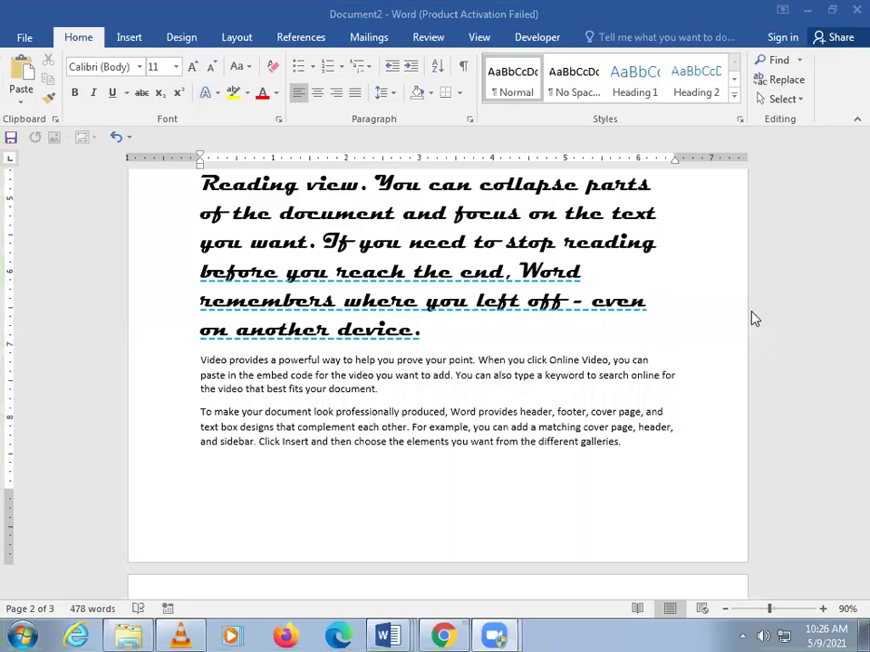
Apply strikethrough to the entire 'Video provides a powerful way' paragraph.
triple_click(300, 379)
click(141, 95)
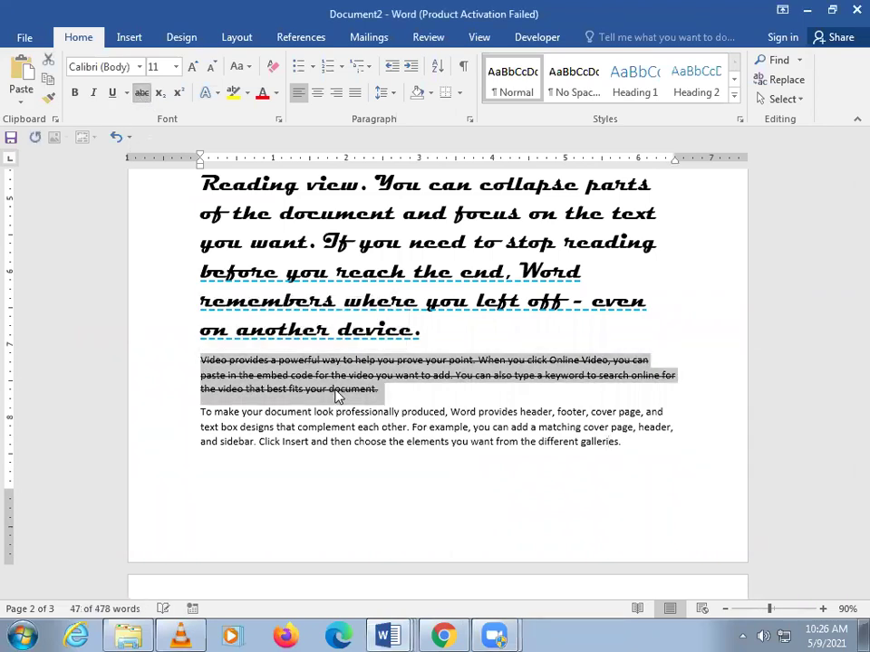
click(473, 394)
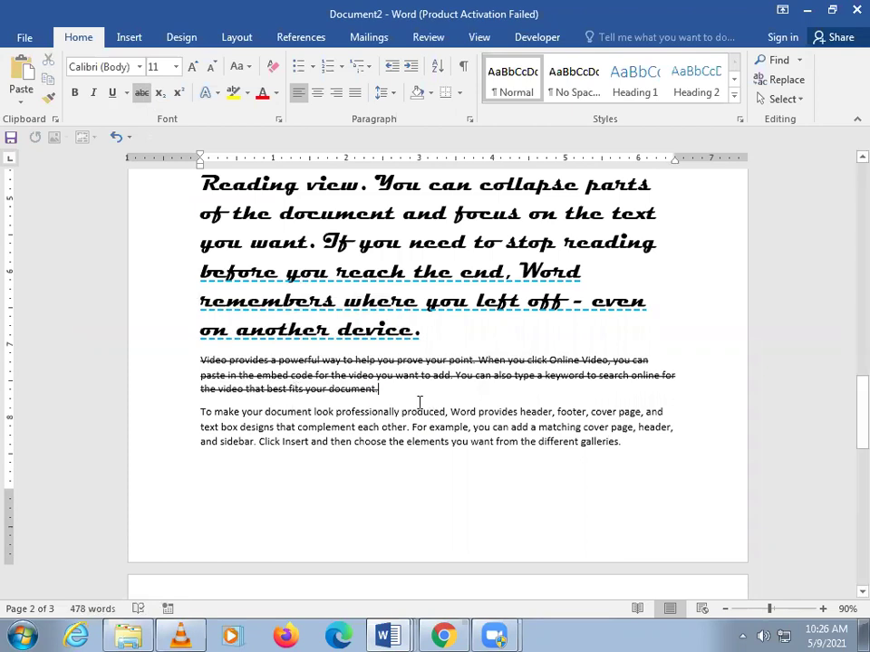
Turn strikethrough off on the 'Video provides' paragraph, then scroll down to page 3.
click(142, 93)
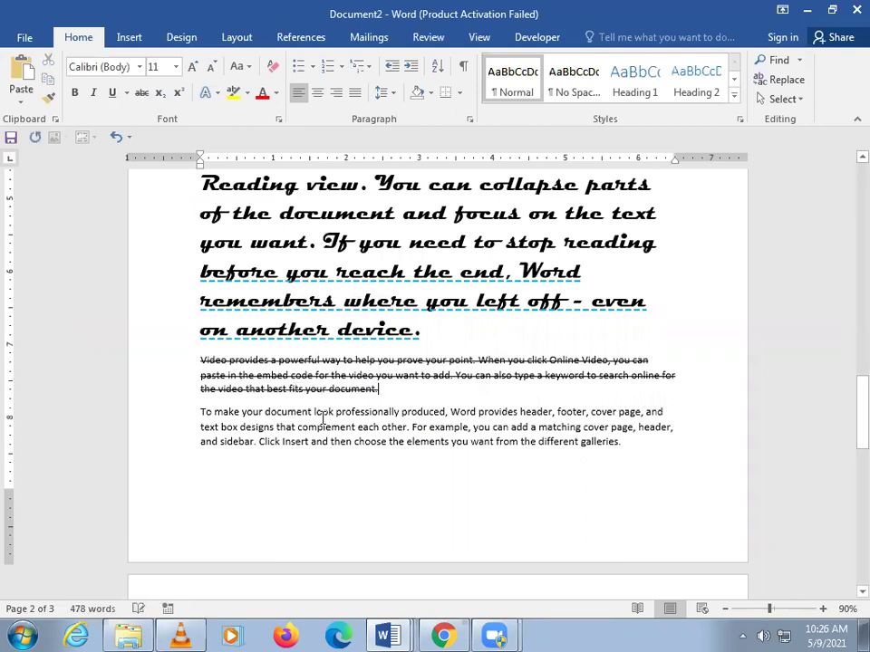
mouse_move(406, 398)
mouse_down()
mouse_move(124, 380)
mouse_move(111, 362)
mouse_up()
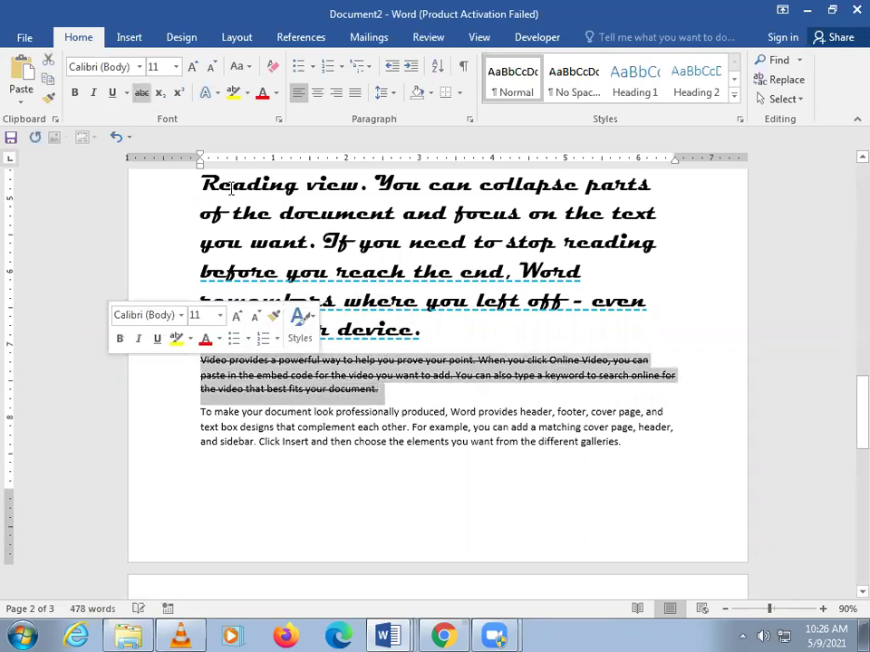
click(141, 92)
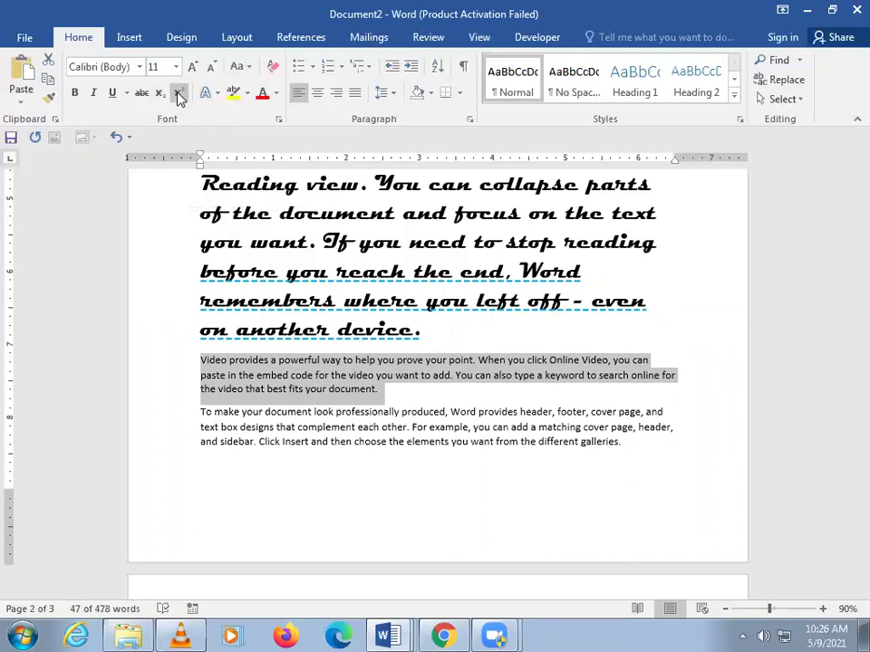
mouse_move(861, 390)
mouse_down()
mouse_move(844, 385)
mouse_move(844, 520)
mouse_move(845, 495)
mouse_up()
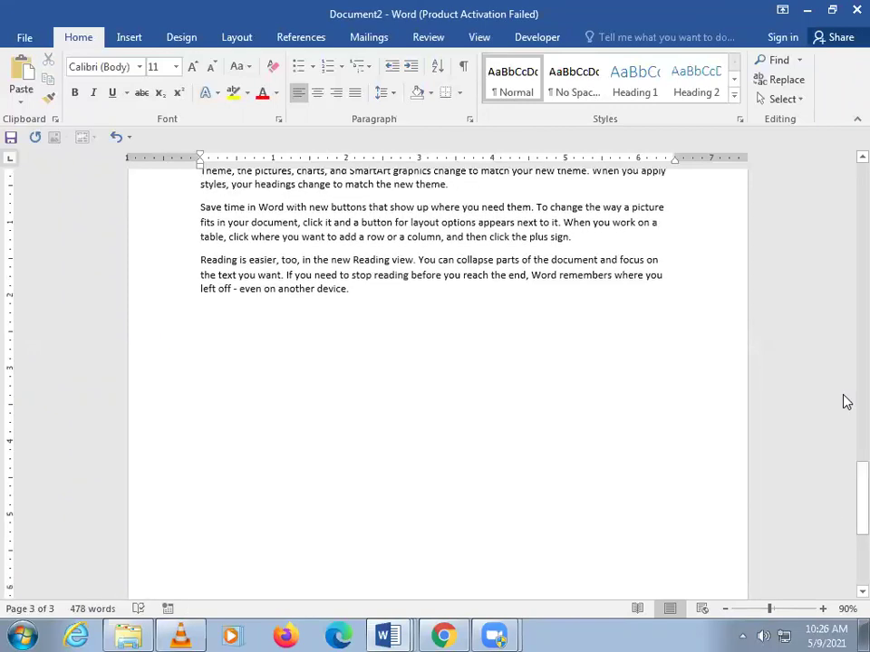
Add a new line after the last paragraph reading '10th'.
key(Return)
text(10)
text(TH)
key(BackSpace)
key(BackSpace)
text(th)
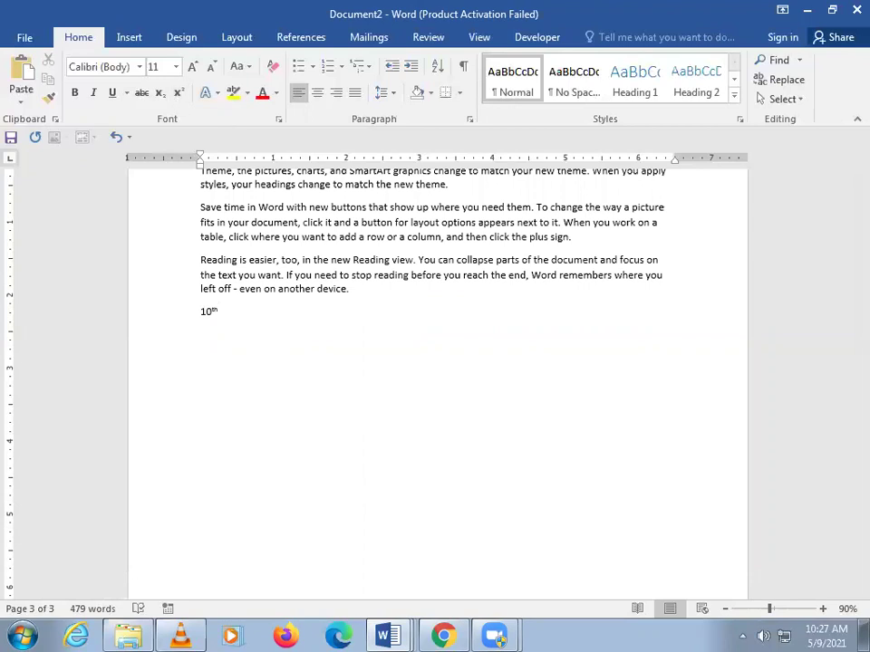
Add another line below it reading 'H2O'.
key(Return)
text(h)
key(BackSpace)
text(H2)
text(O)
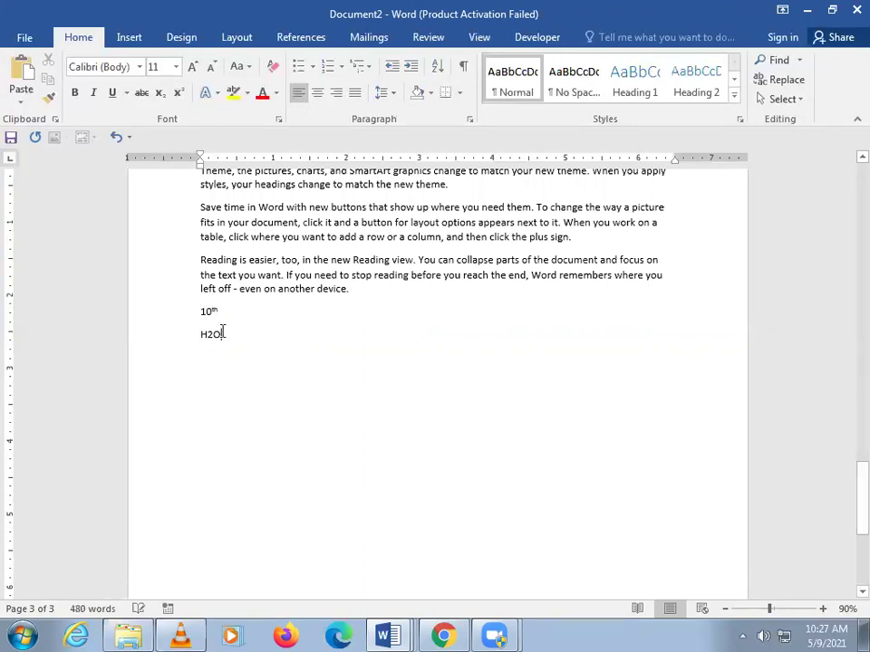
Make the '2' in H2O subscript.
drag(207, 335, 215, 338)
key(ctrl+equal)
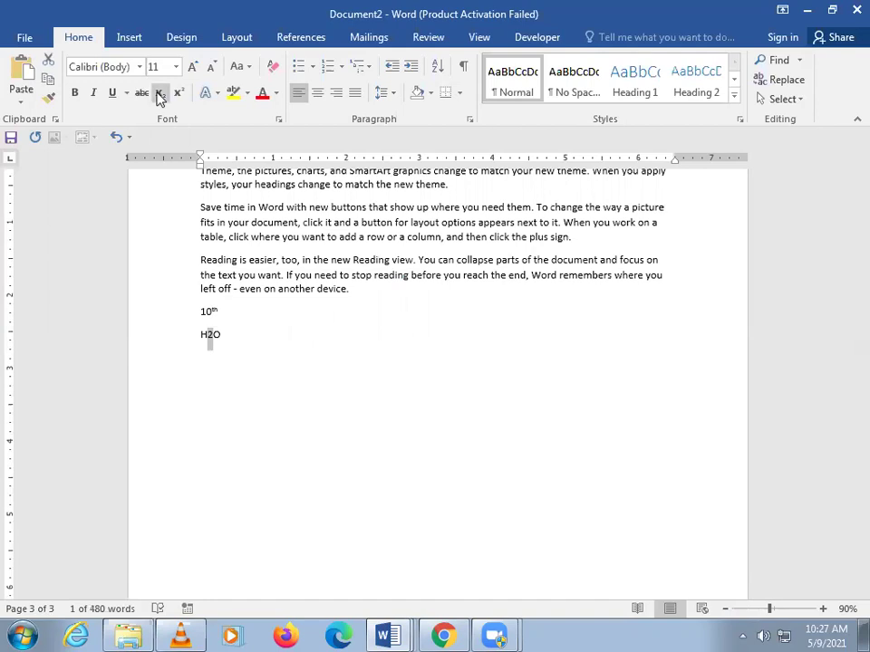
click(160, 94)
click(220, 334)
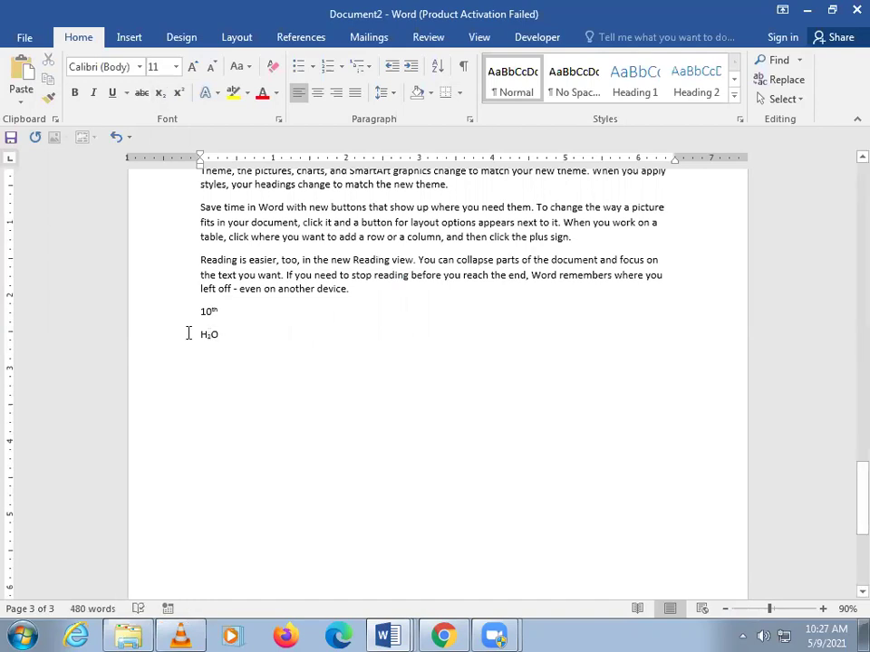
Set the '10th' and 'H₂O' lines to 20 pt font size.
drag(179, 315, 222, 341)
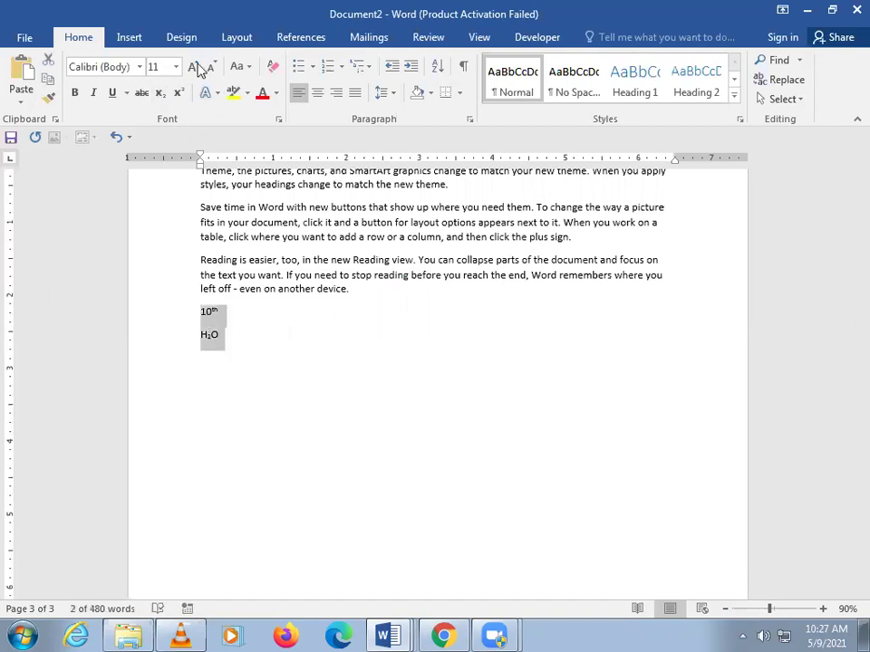
click(193, 67)
click(194, 67)
key(ctrl+shift+period)
key(ctrl+shift+period)
key(ctrl+shift+period)
click(233, 353)
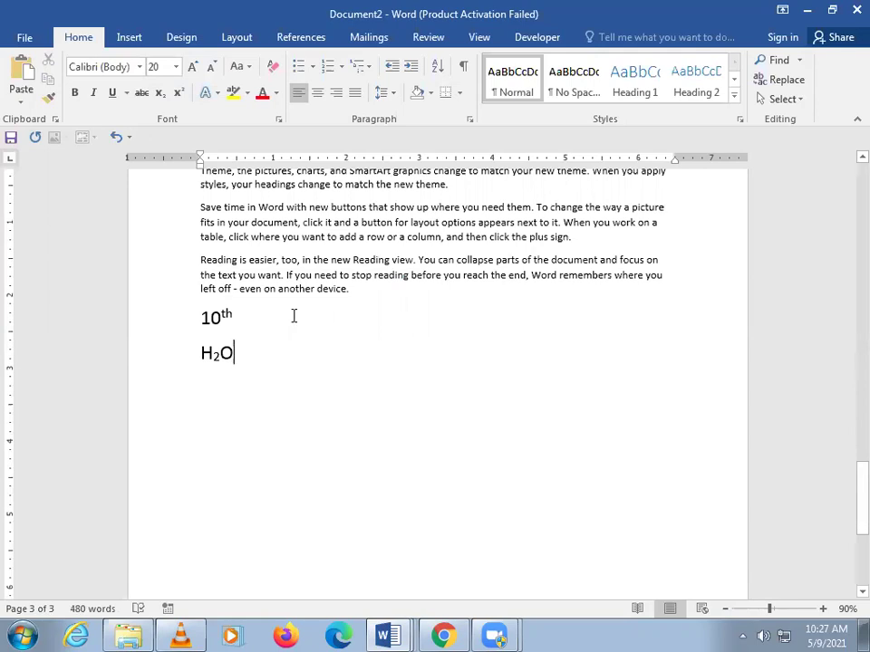
Append ' SUBSCRIPT' after H₂O and ' SUPERSCRIPT' after 10th, fixing the split 'SUB SCRIPT'.
text( S)
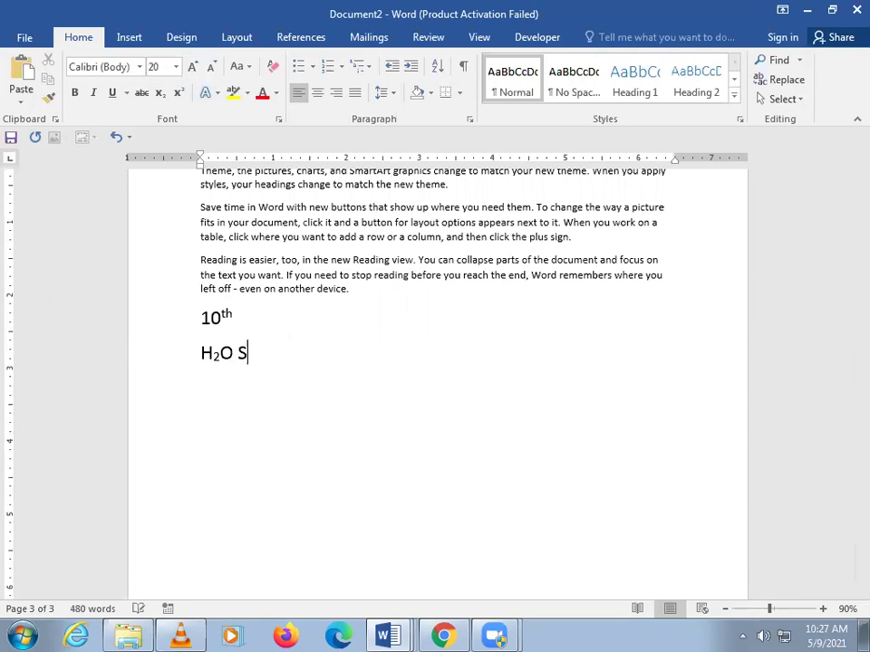
text(UB SC)
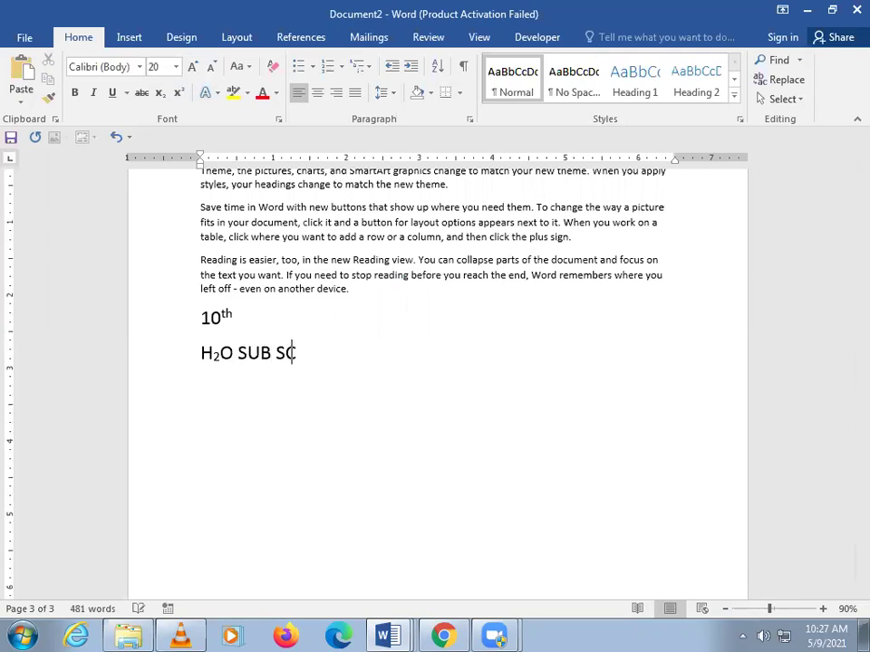
text(RIPT)
click(237, 317)
text(SUPER)
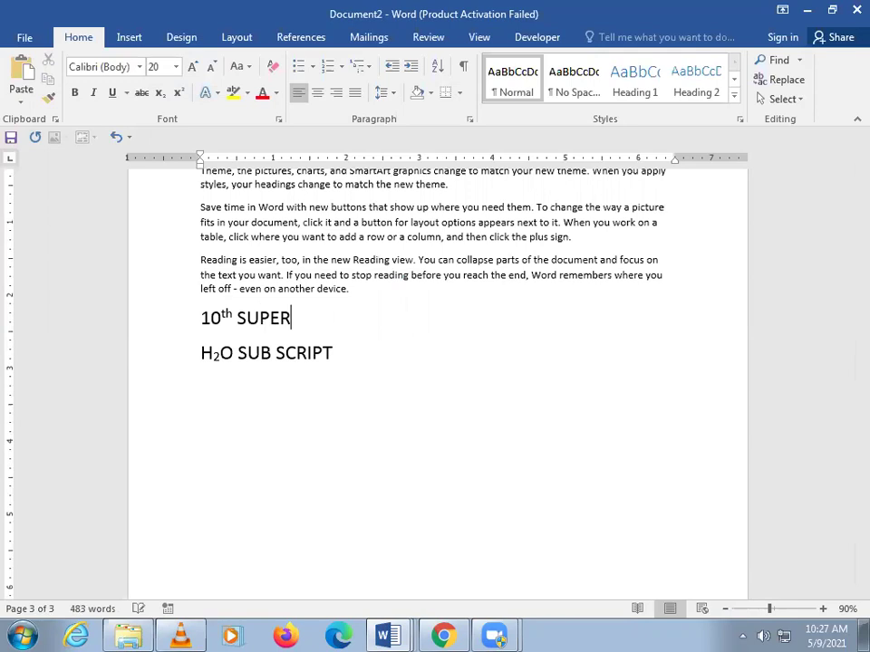
text(SCR)
text(IPT)
click(277, 354)
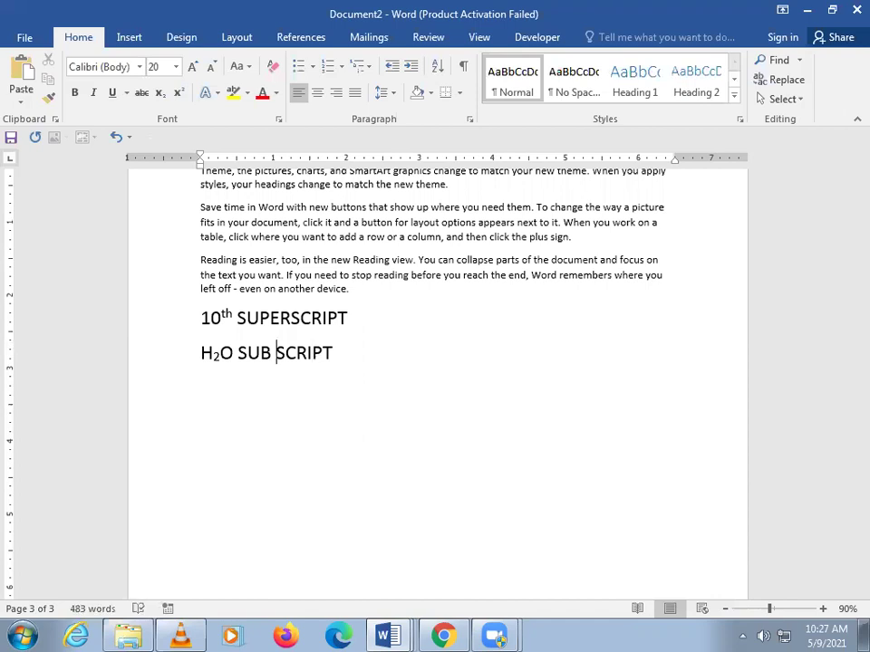
key(BackSpace)
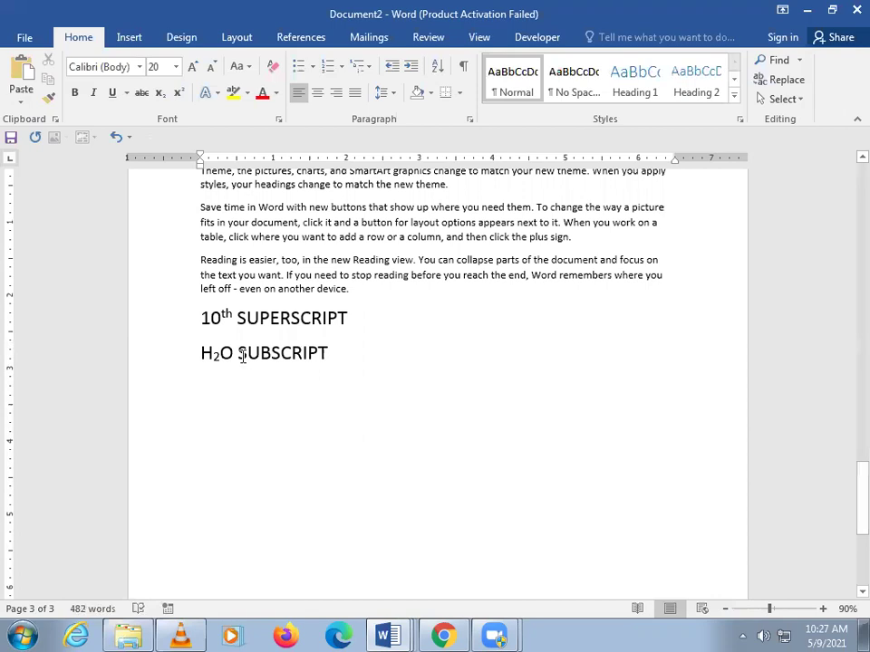
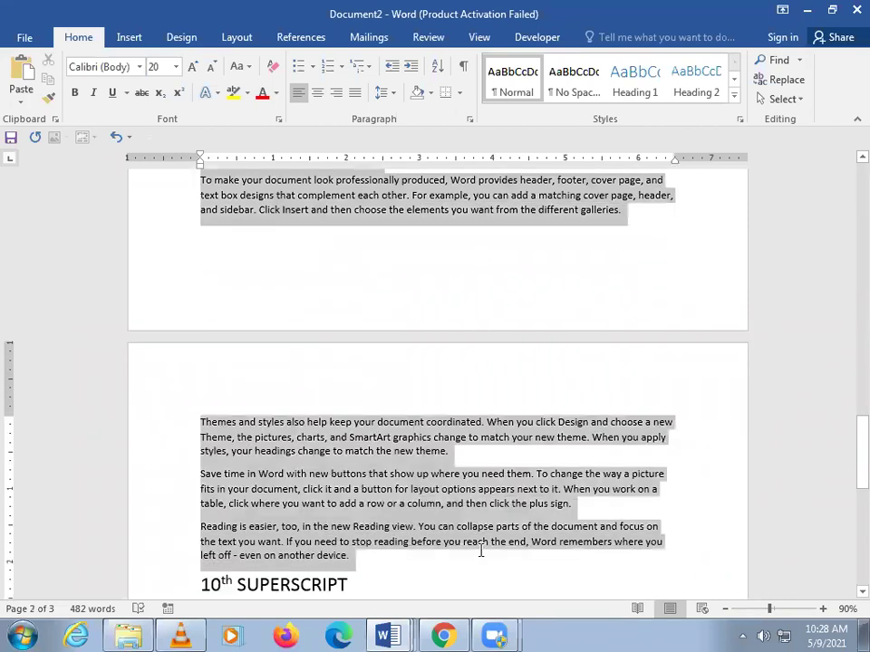
Delete the 10th SUPERSCRIPT and H2O SUBSCRIPT heading lines at the document's end.
scroll(449, 452, down, 5)
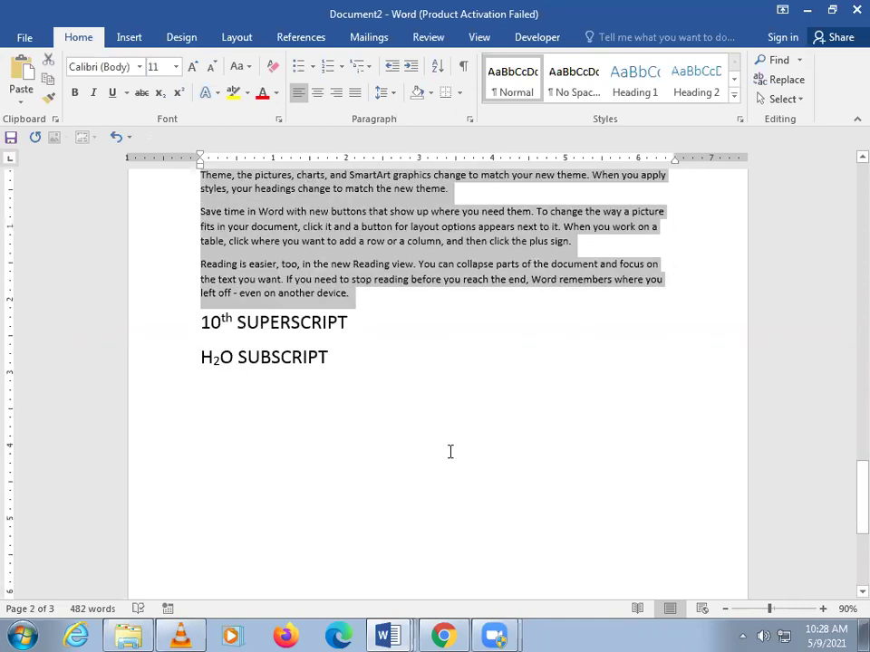
drag(148, 357, 142, 326)
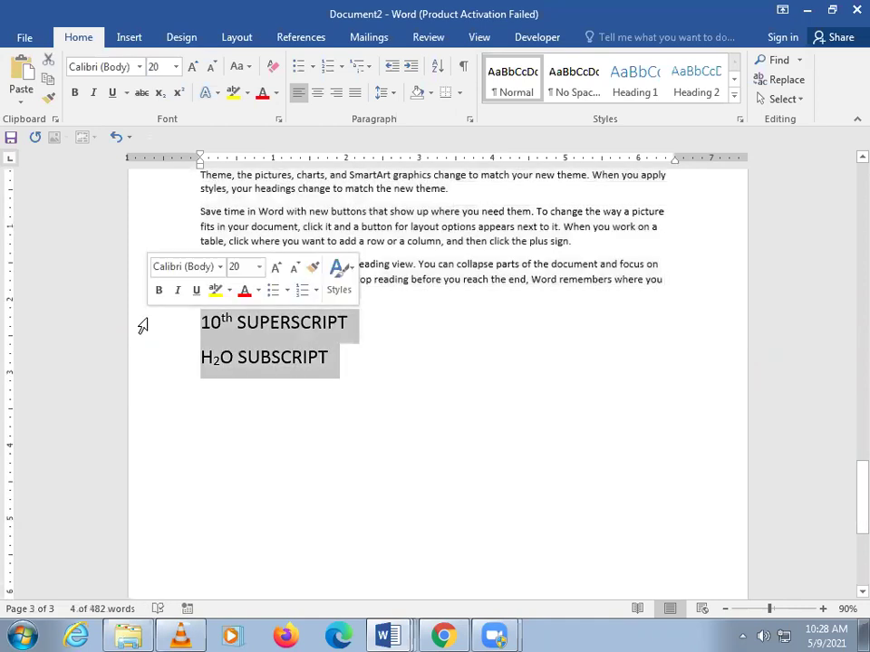
key(BackSpace)
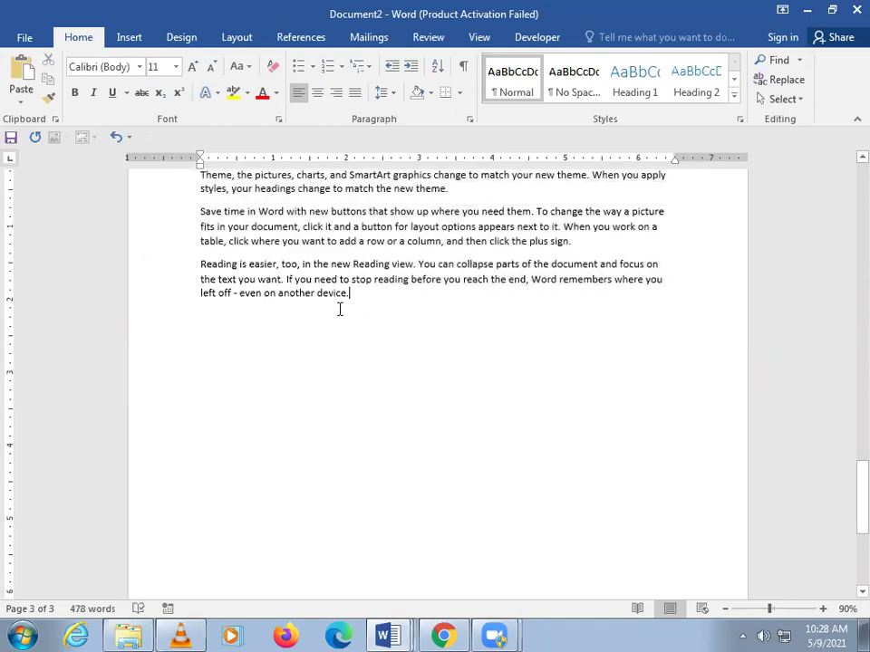
Select the paragraphs from 'Video provides' through to the end.
scroll(109, 227, up, 6)
shift+click(126, 274)
shift+click(195, 192)
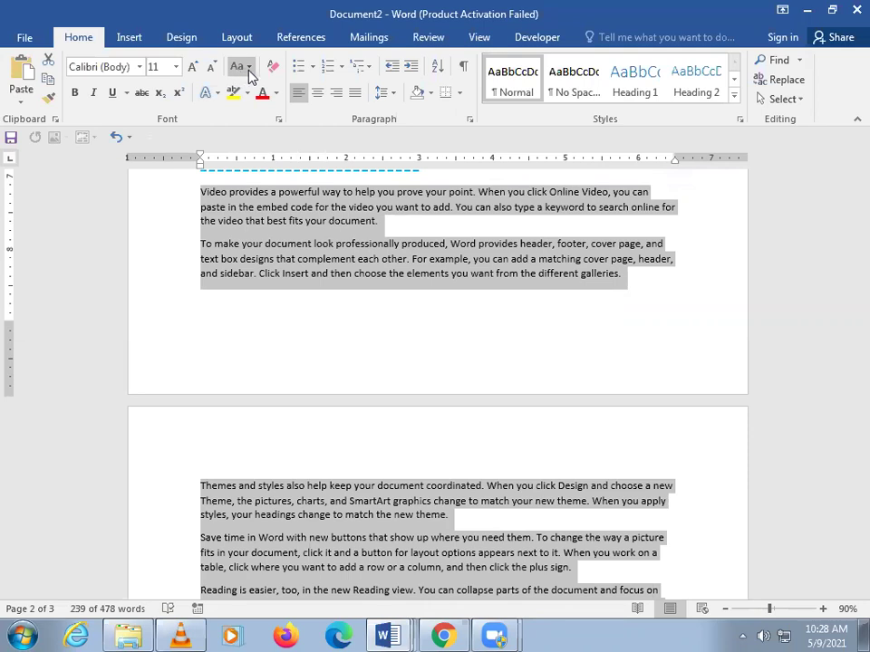
Convert the selected paragraphs to UPPERCASE with Change Case.
click(249, 67)
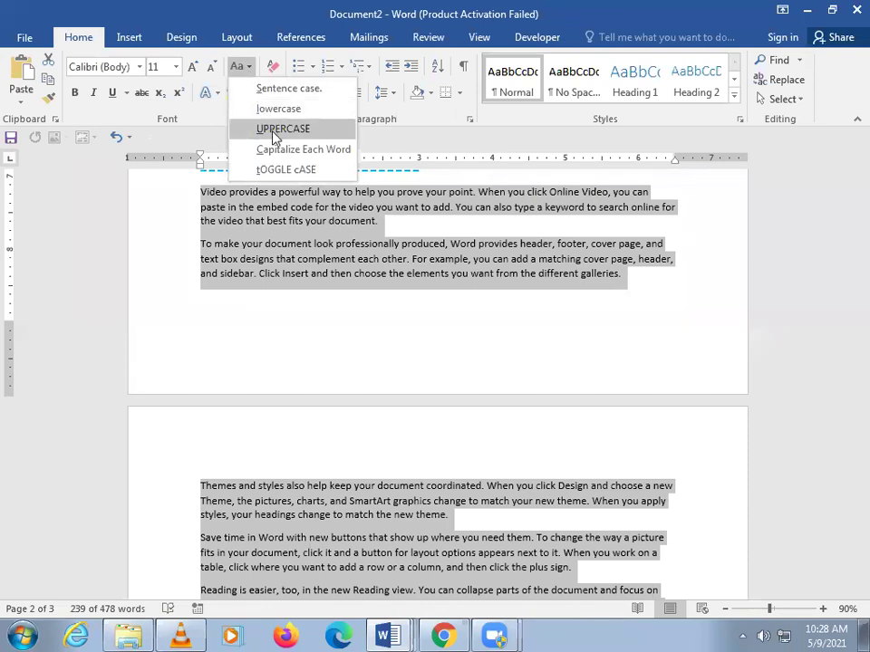
click(275, 132)
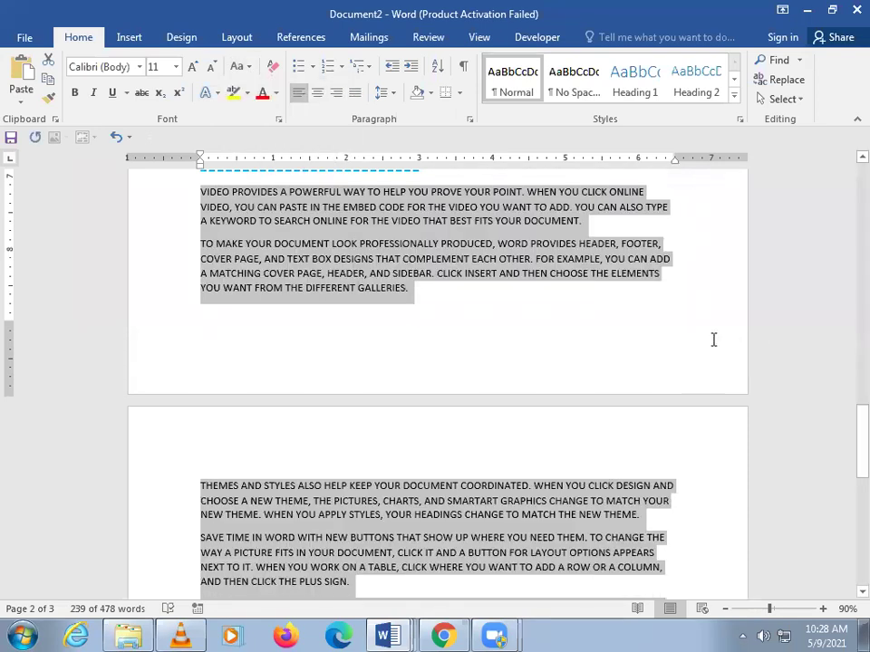
click(713, 338)
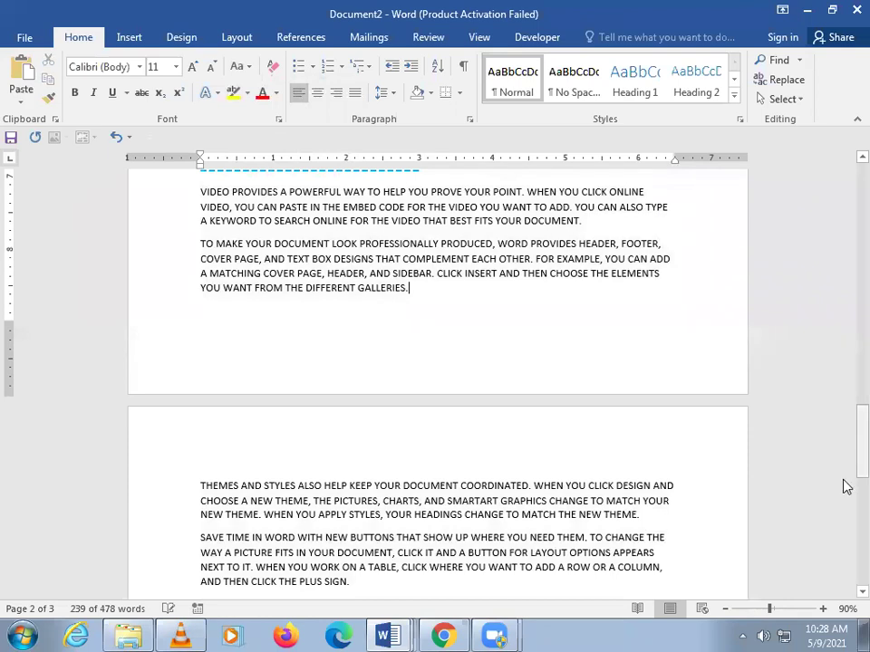
Reselect the capitalised paragraphs starting at VIDEO.
scroll(842, 486, down, 5)
drag(847, 455, 847, 404)
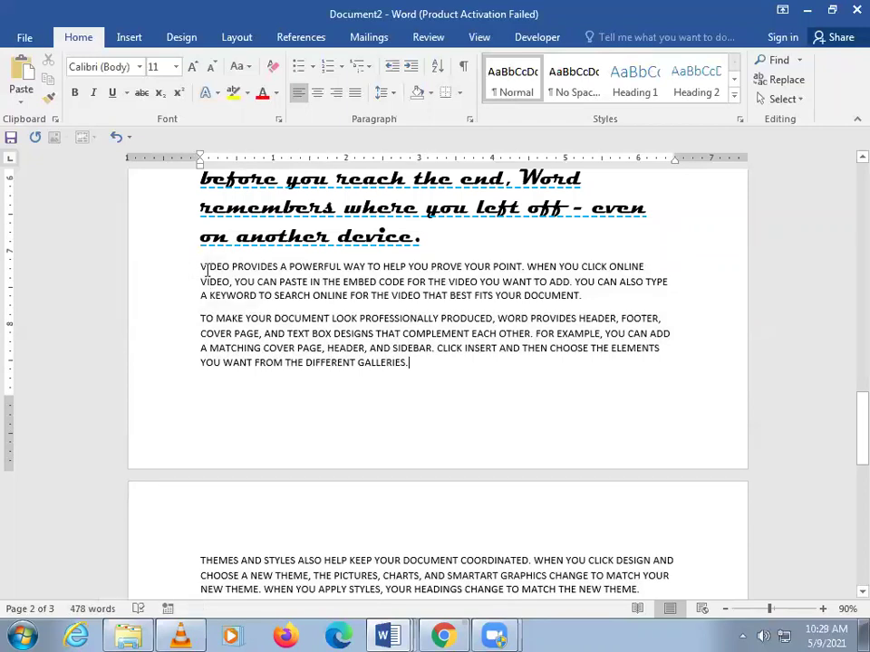
mouse_move(200, 269)
mouse_down()
mouse_move(570, 550)
mouse_move(569, 511)
mouse_up()
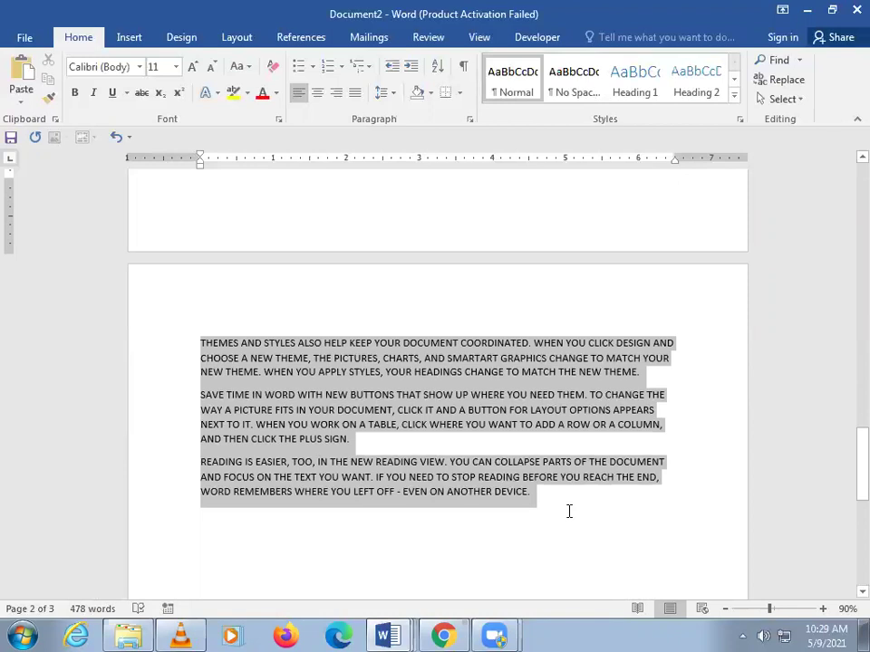
Enlarge the selected uppercase paragraphs to 18 pt with Grow Font.
click(193, 67)
click(193, 67)
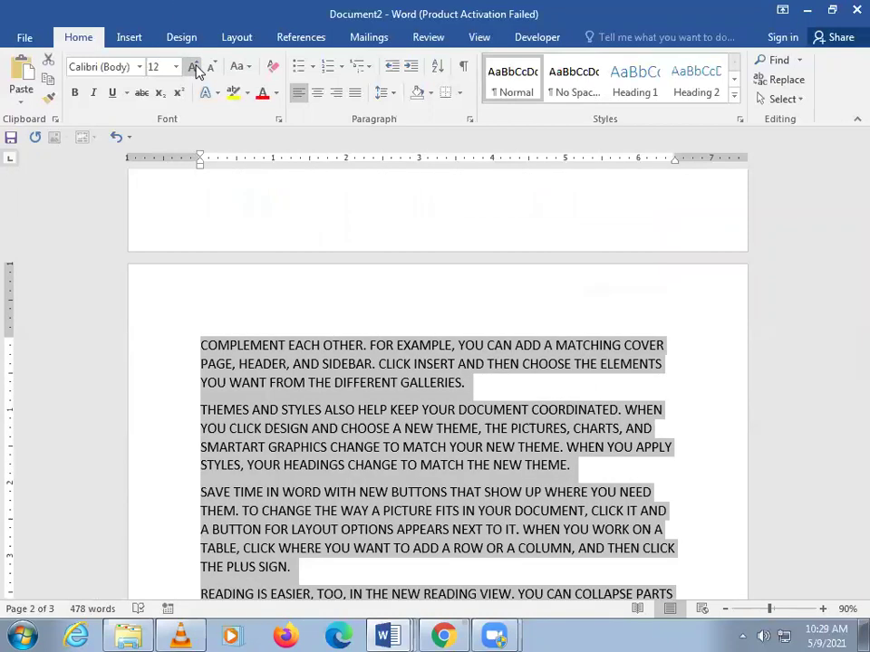
click(193, 67)
click(194, 67)
drag(845, 455, 844, 375)
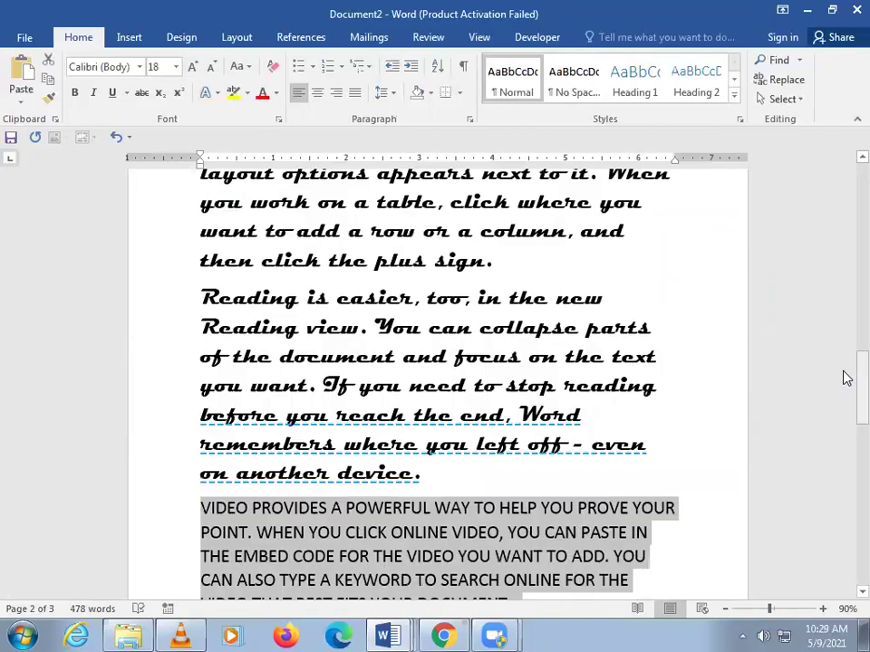
Insert a page break so the VIDEO PROVIDES paragraph starts on a new page.
click(200, 508)
key(Return)
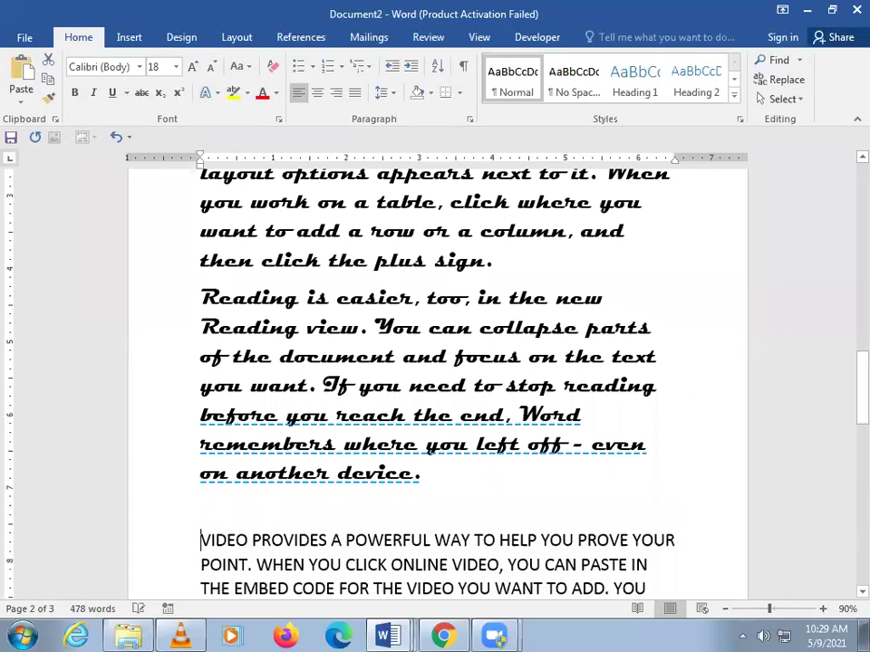
key(ctrl+Return)
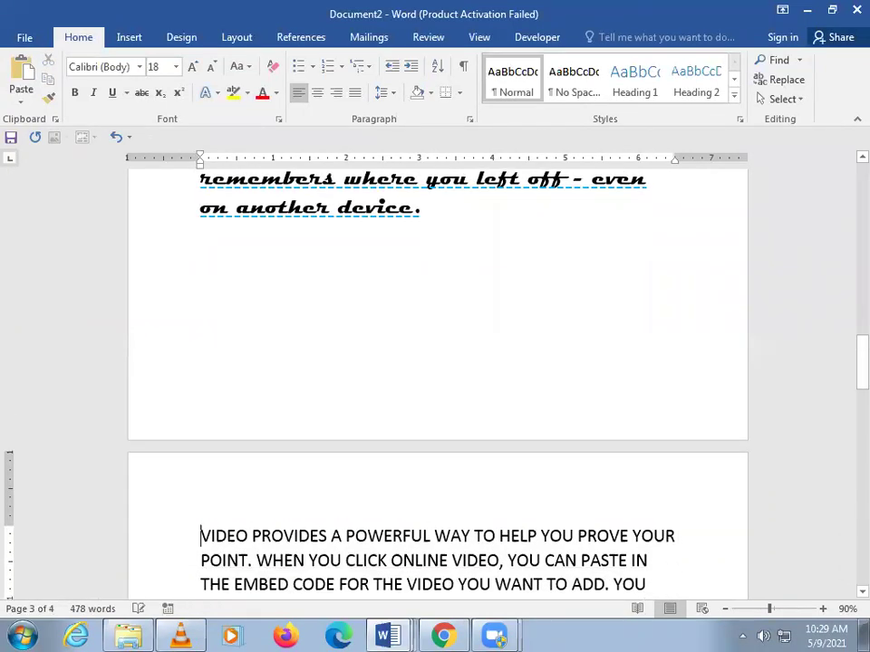
click(249, 69)
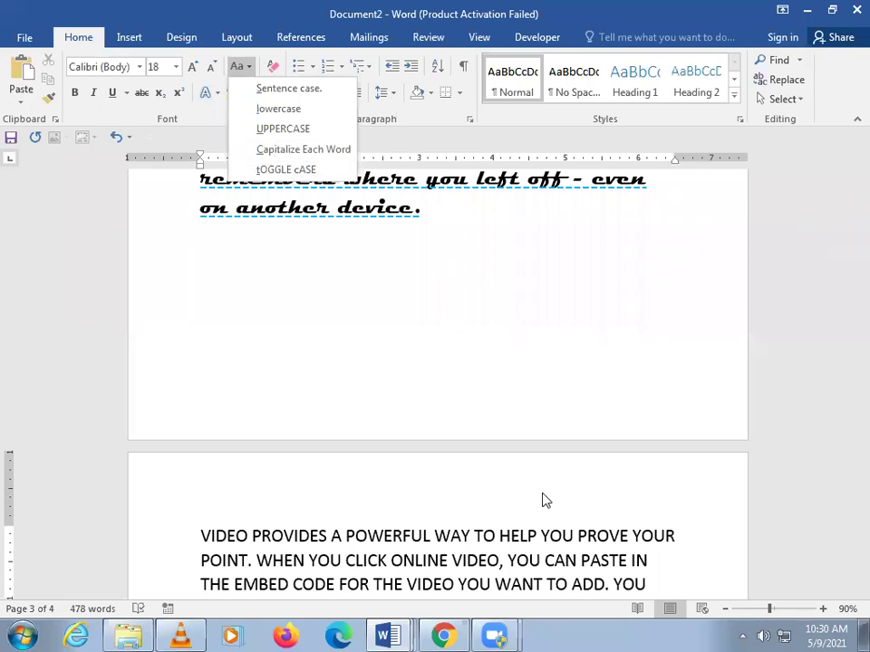
Reduce the capitalised text's font size from 18 to 14.
click(202, 535)
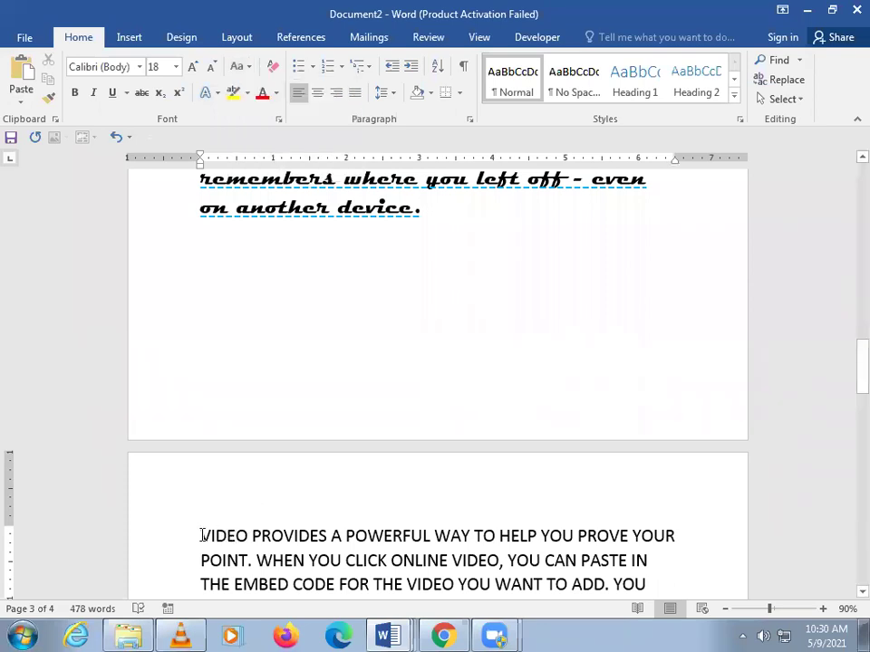
triple_click(201, 535)
key(ctrl+a)
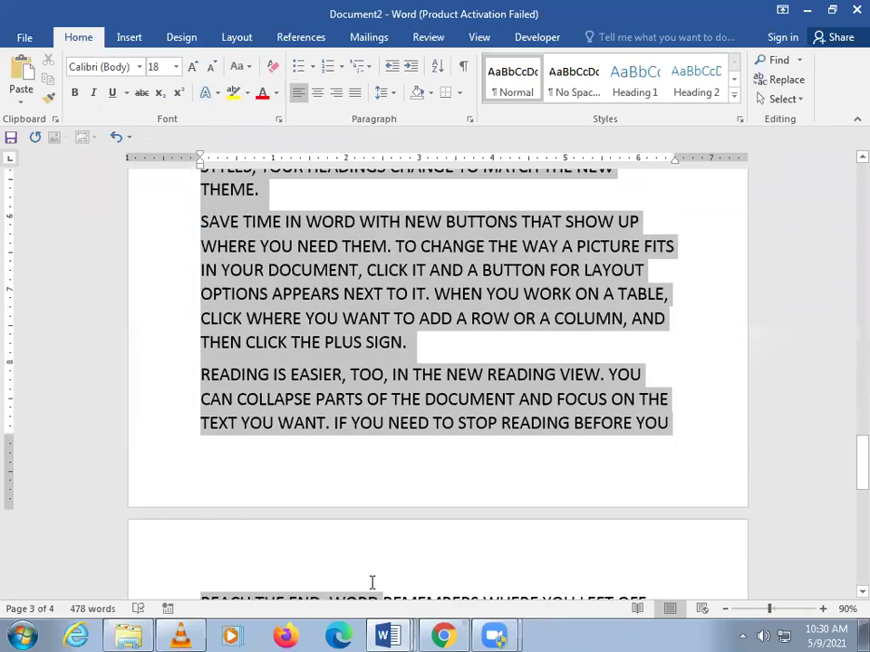
click(372, 583)
scroll(466, 313, down, 5)
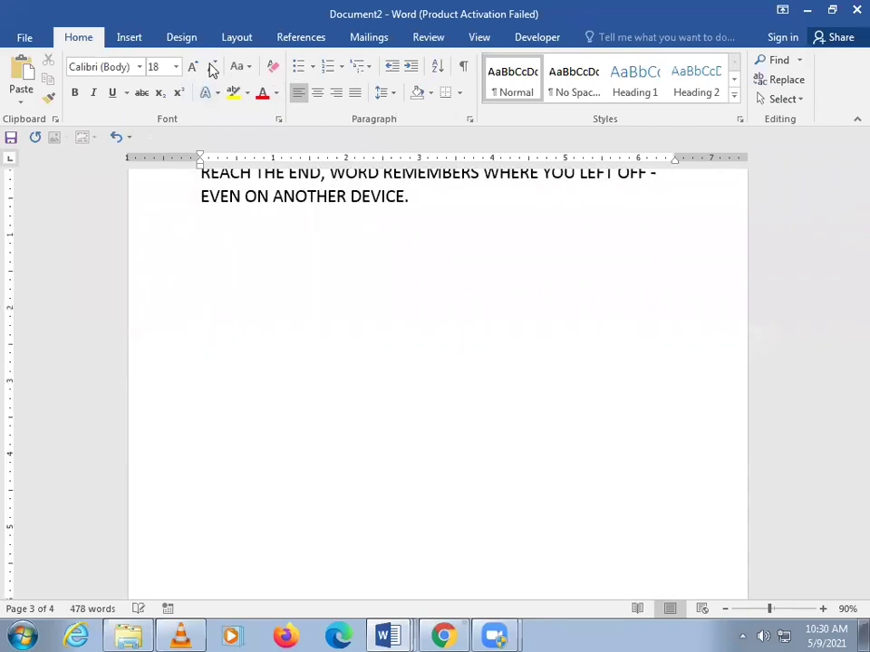
click(214, 70)
click(214, 70)
Shrink the text from WORD REMEMBERS to DEVICE two more sizes.
drag(456, 231, 269, 162)
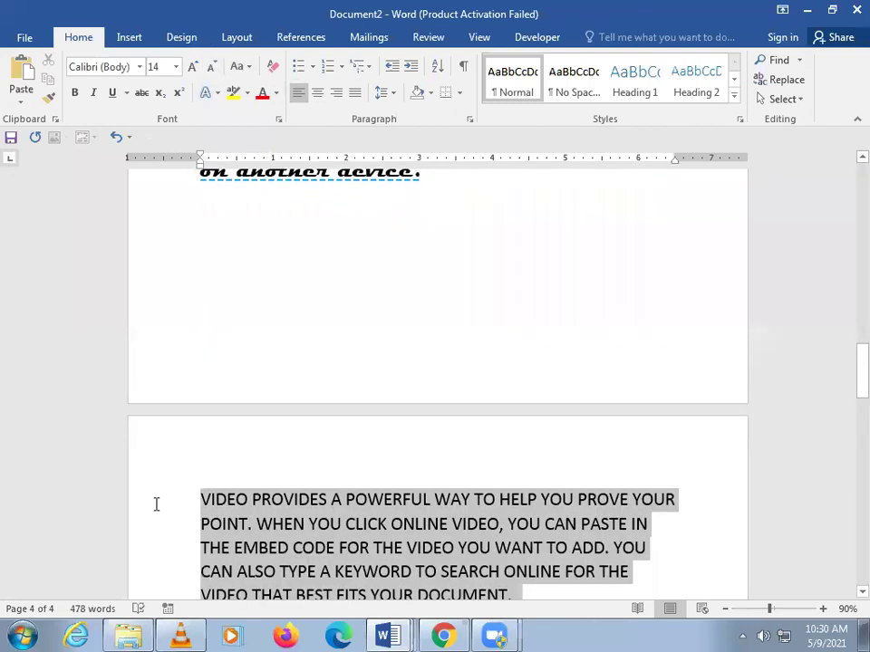
click(213, 71)
click(211, 68)
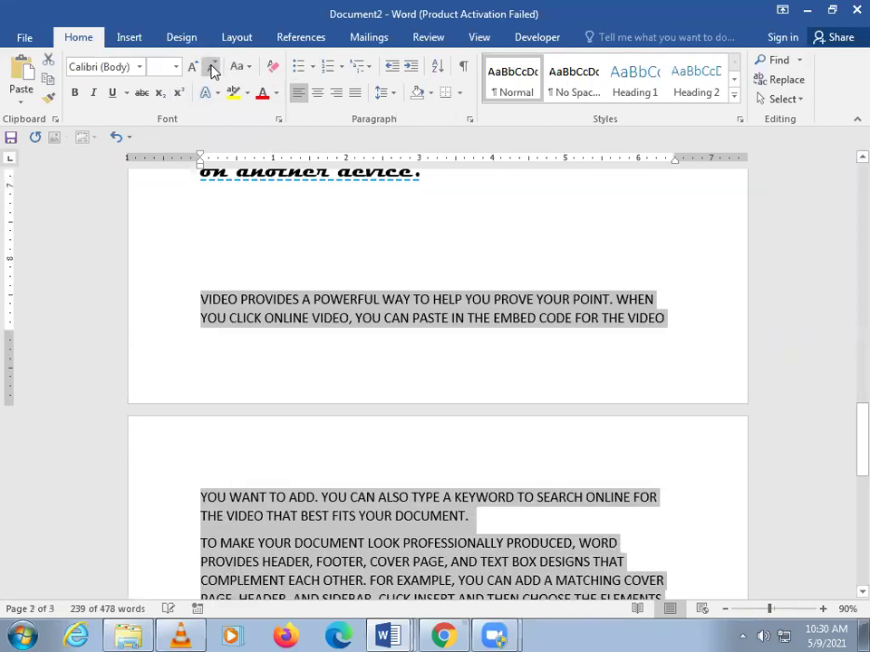
Add a page break on the empty line so VIDEO moves to the next page.
click(272, 246)
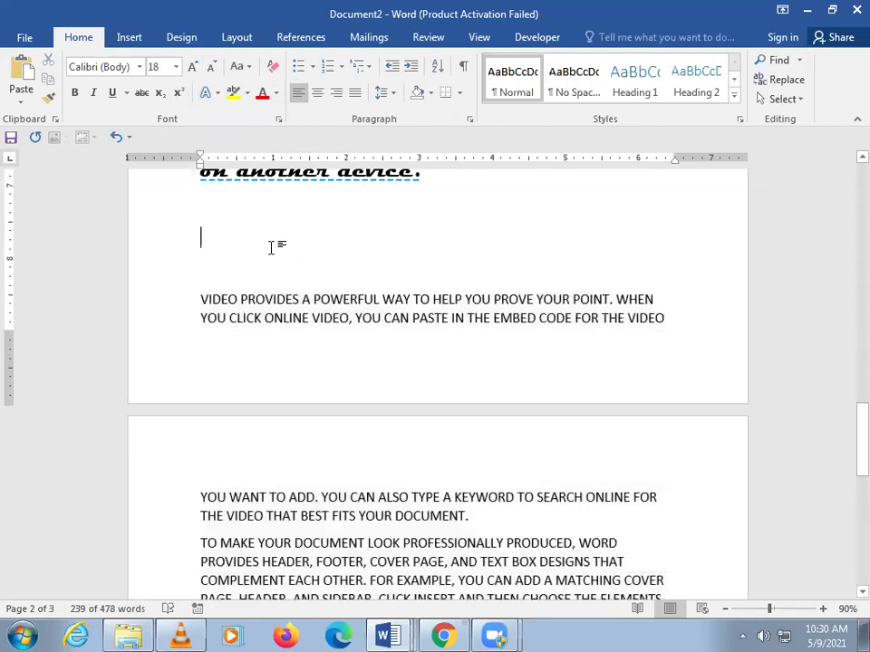
key(ctrl+Return)
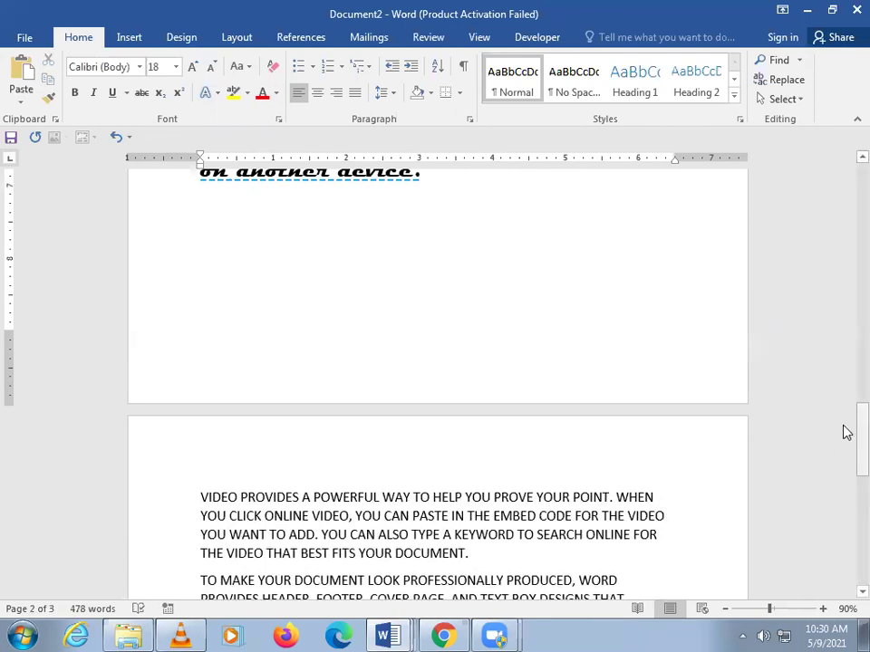
mouse_move(842, 449)
mouse_down()
mouse_move(847, 481)
mouse_move(847, 473)
mouse_up()
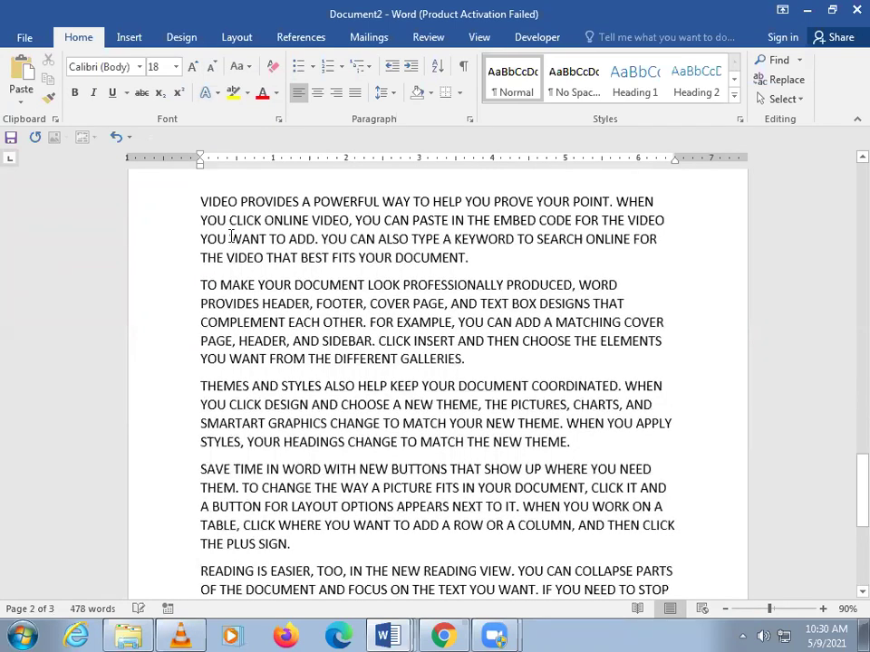
Select the whole document and shrink its font one more step.
key(ctrl+a)
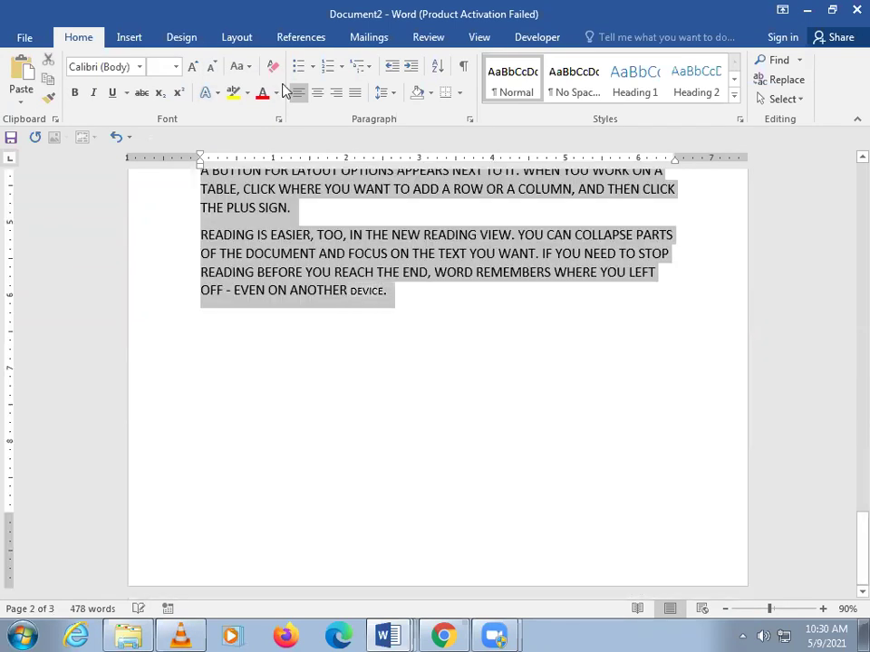
click(214, 68)
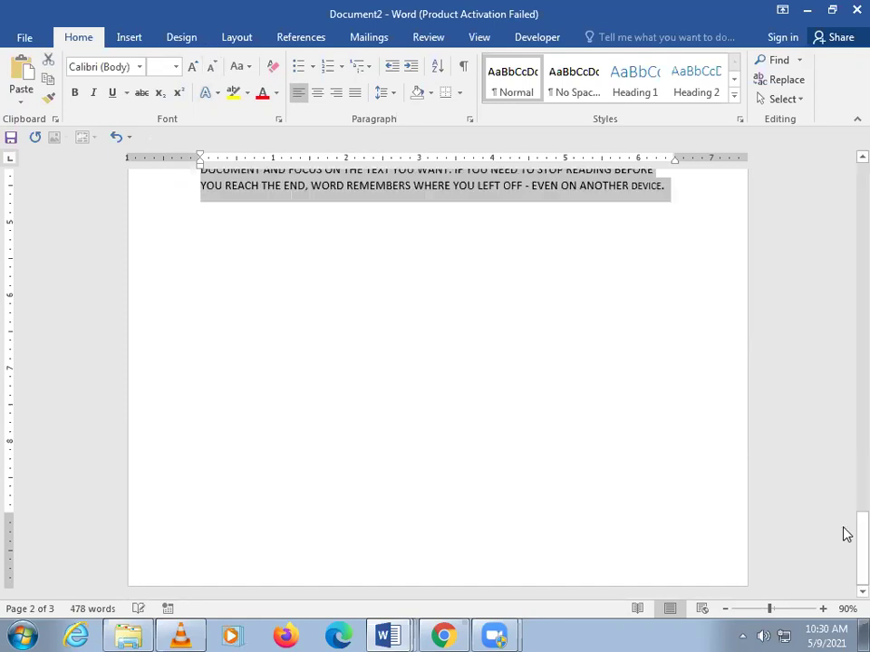
drag(847, 535, 848, 471)
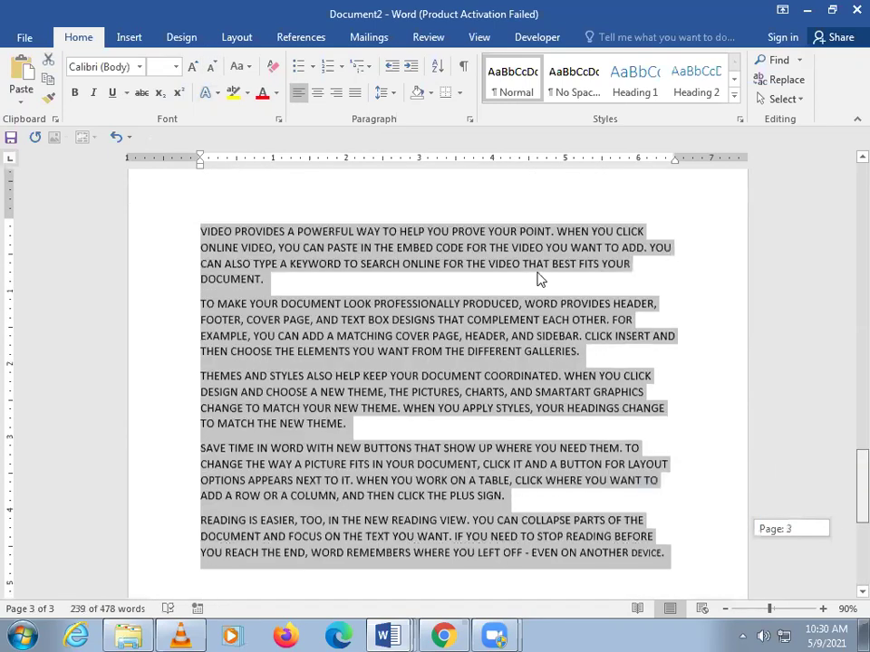
Change the selected paragraphs from uppercase to lowercase via Change Case.
click(238, 67)
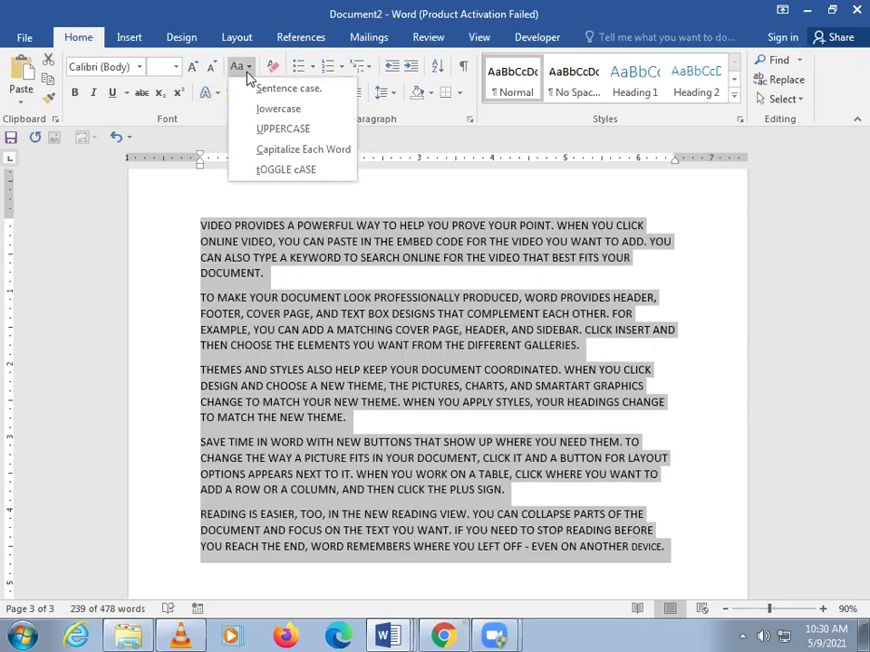
click(261, 109)
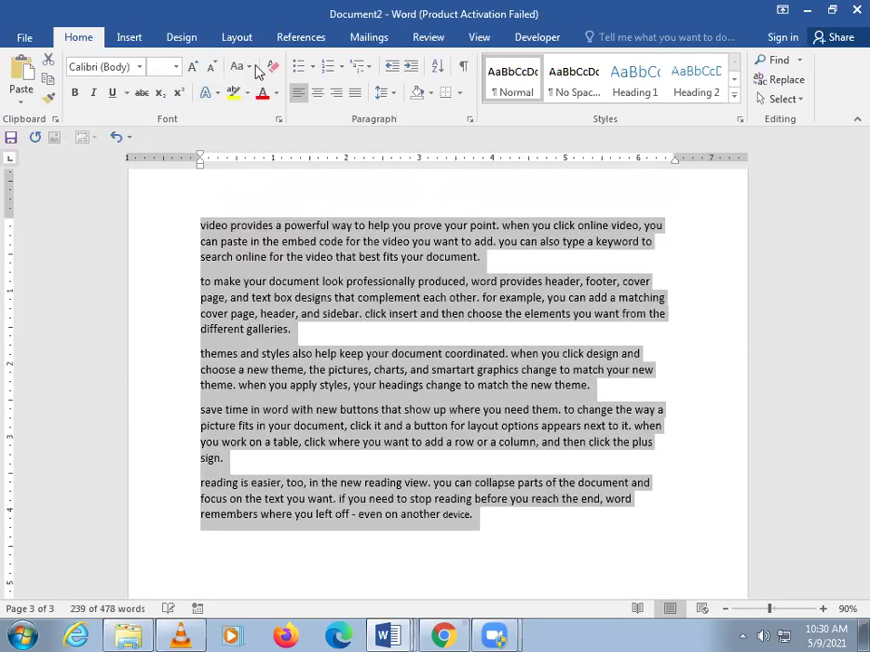
click(247, 67)
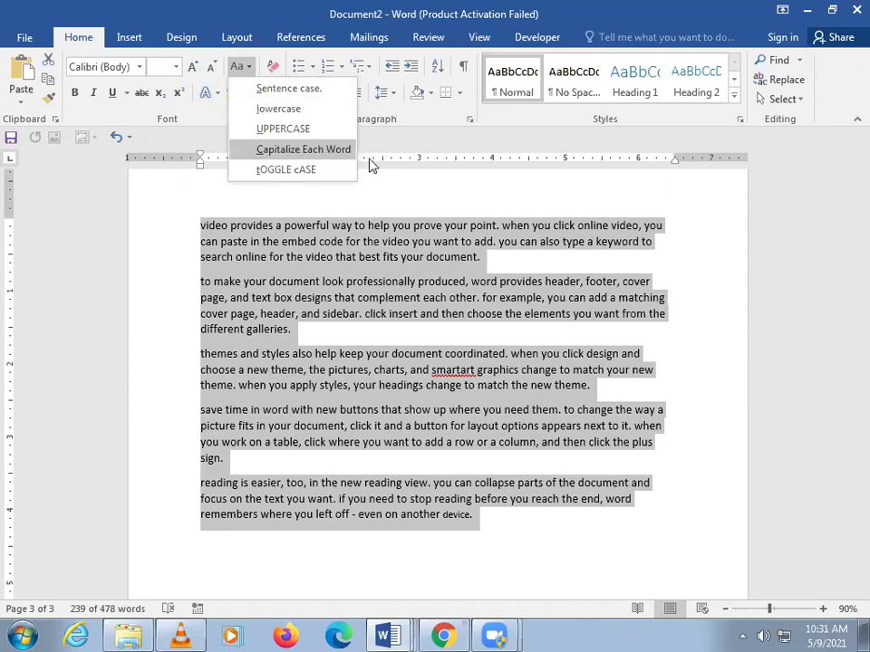
Switch the five paragraphs to Capitalize Each Word.
click(318, 156)
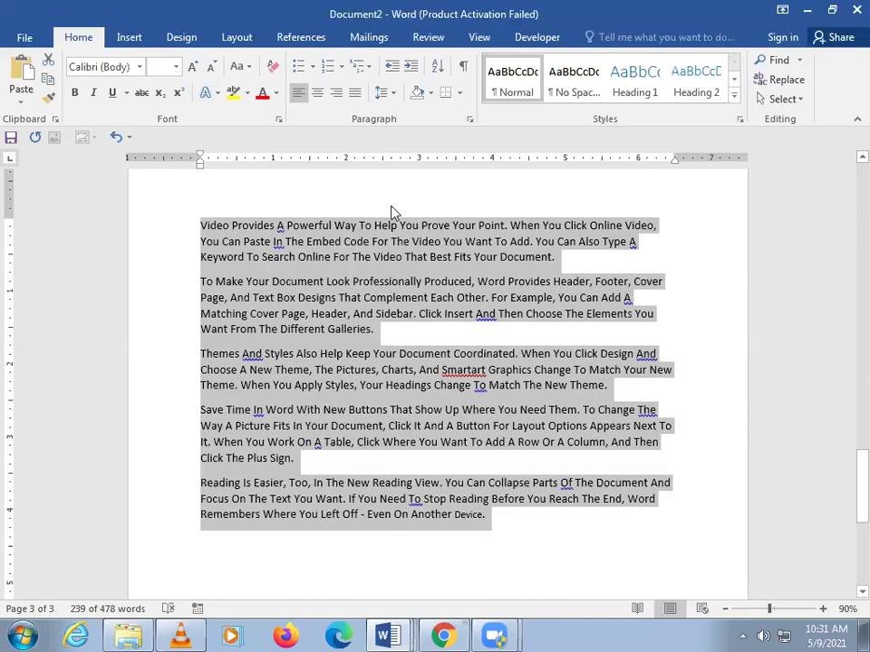
click(250, 69)
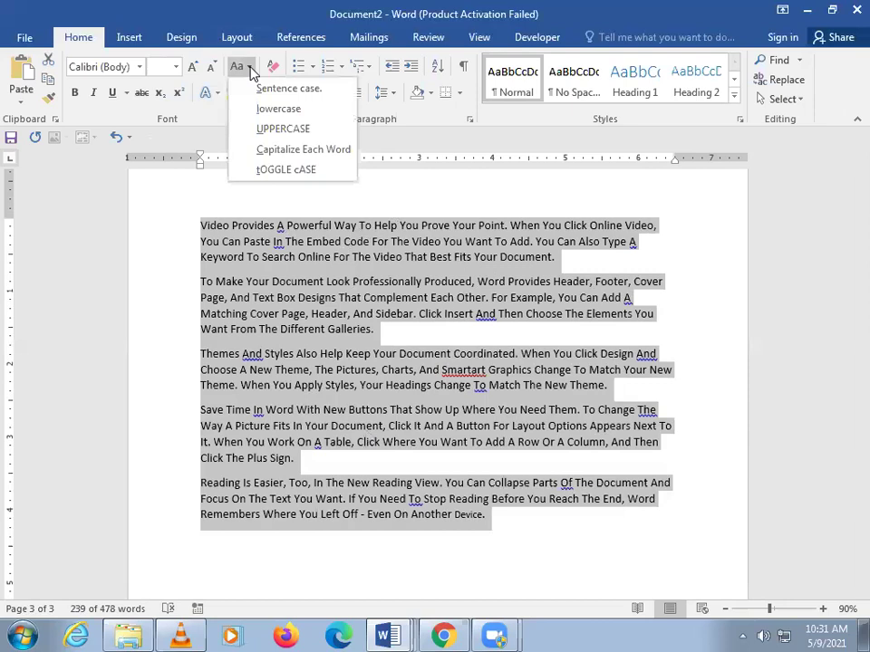
Convert the five paragraphs to tOGGLE cASE.
click(279, 170)
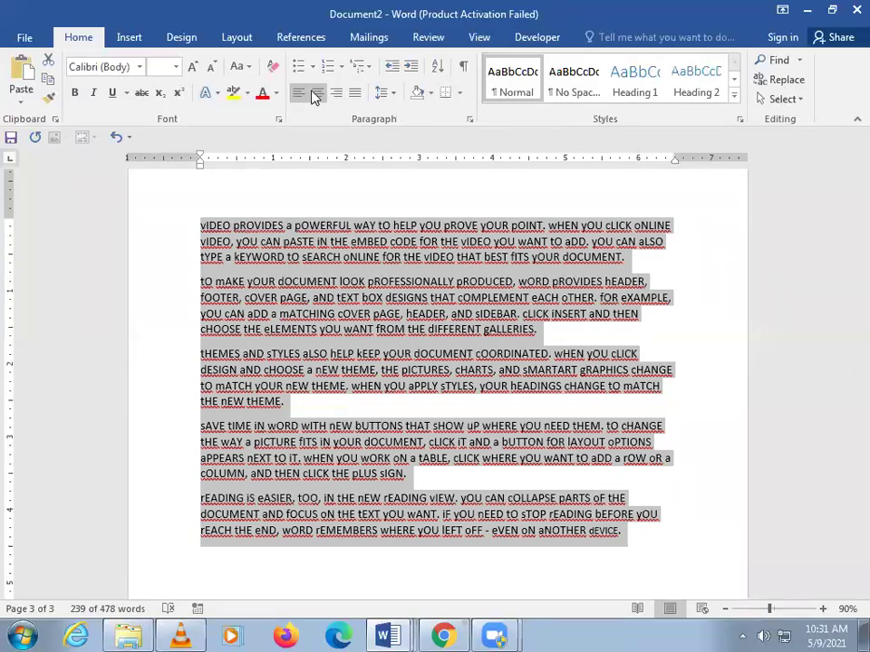
click(245, 67)
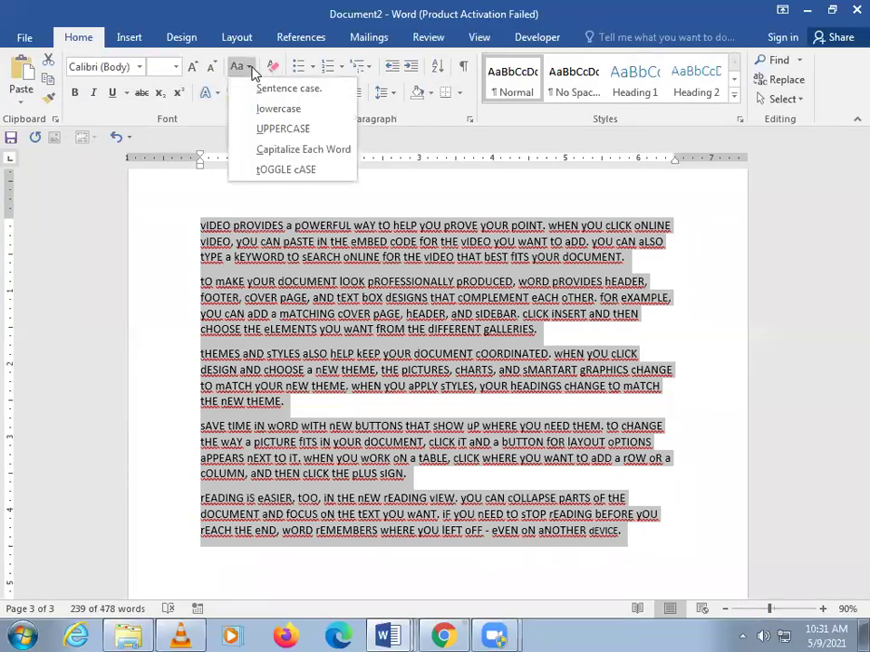
Set the paragraphs to Sentence case and deselect the text.
click(288, 88)
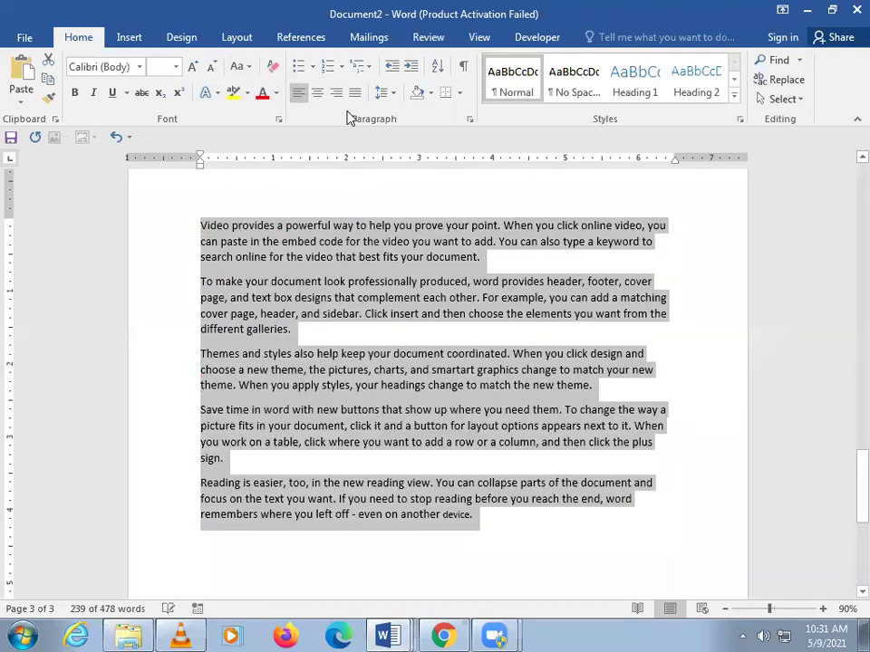
click(619, 544)
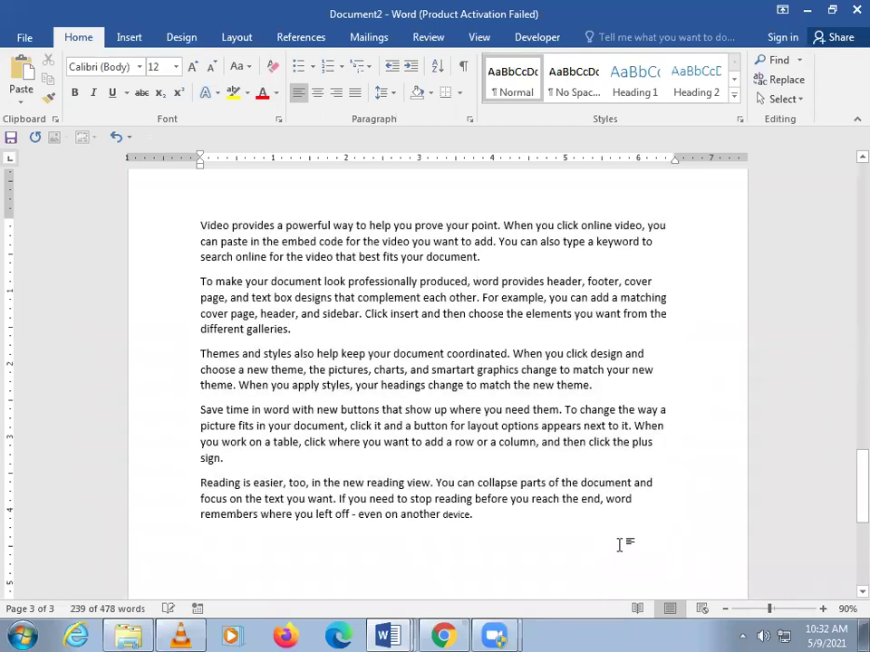
click(412, 355)
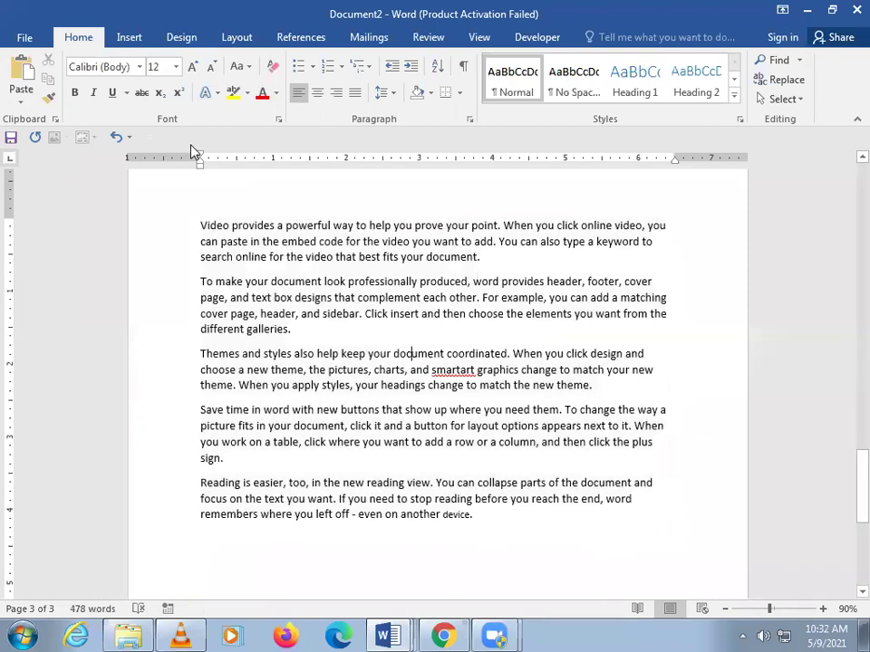
Highlight the first paragraph in yellow, then undo that highlight.
triple_click(146, 218)
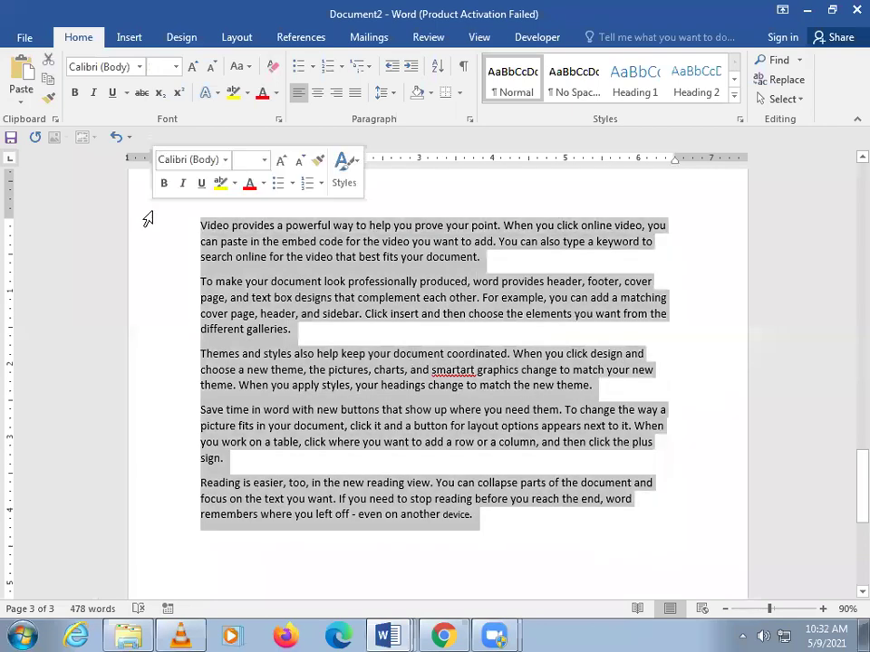
click(148, 218)
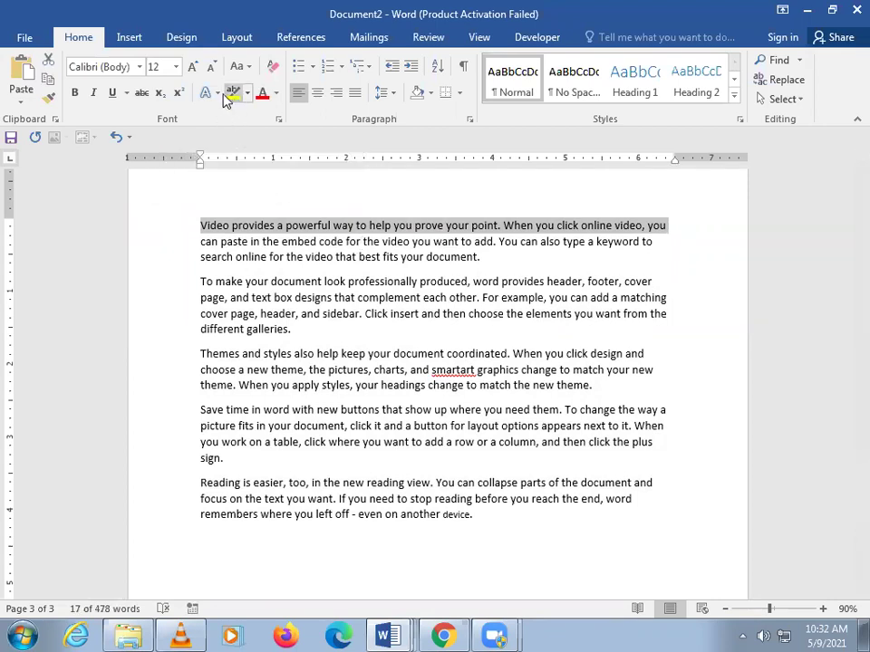
double_click(159, 217)
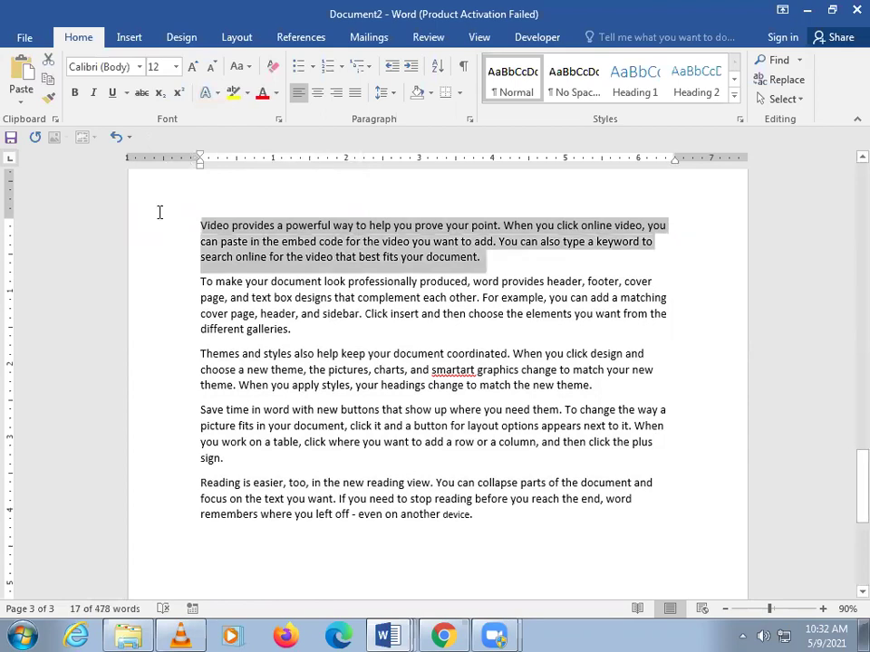
click(233, 93)
click(415, 385)
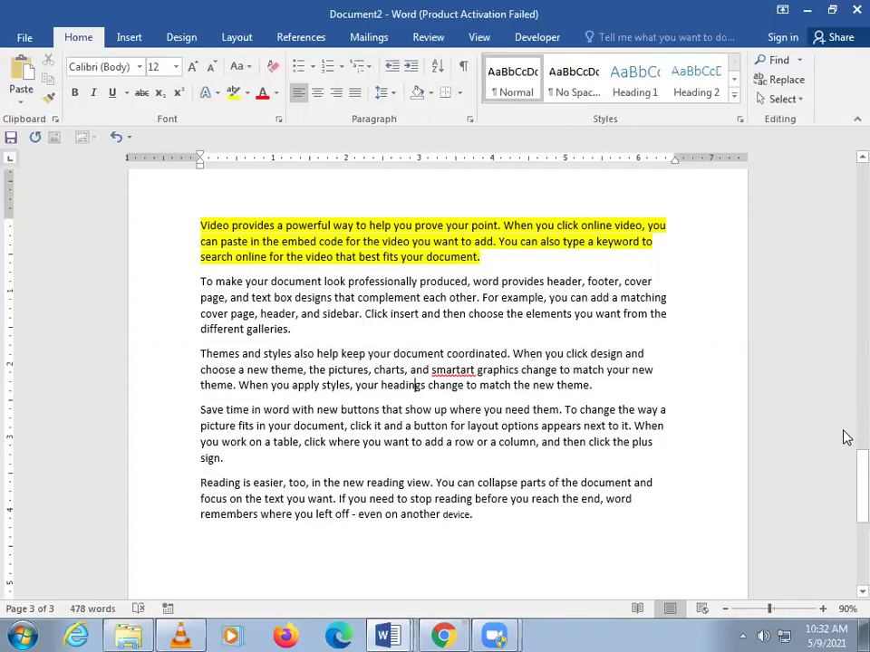
key(ctrl+z)
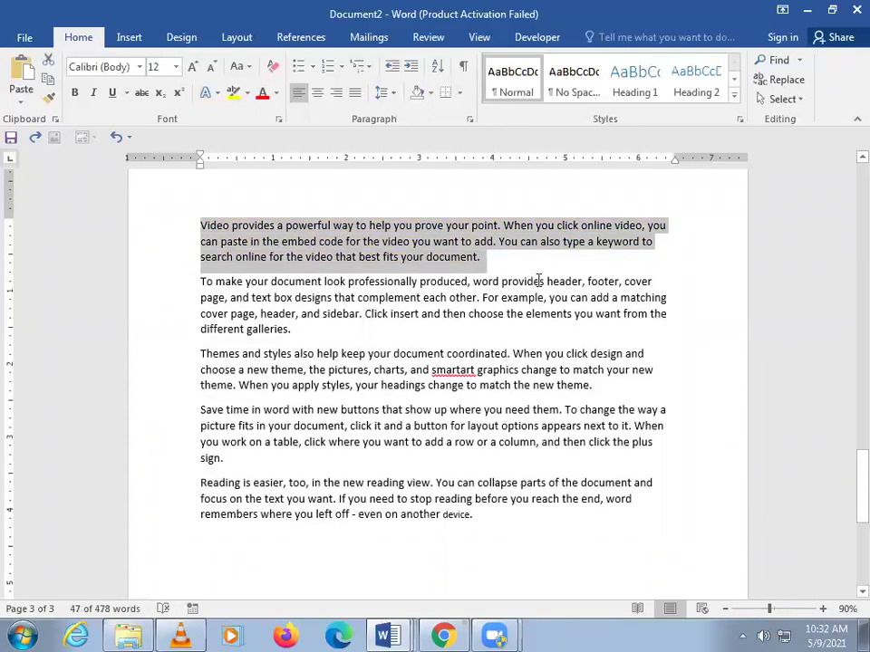
Highlight 'provides header, footer, cover page, and text box designs' in yellow.
mouse_move(544, 283)
mouse_down()
mouse_move(324, 295)
mouse_move(332, 298)
mouse_up()
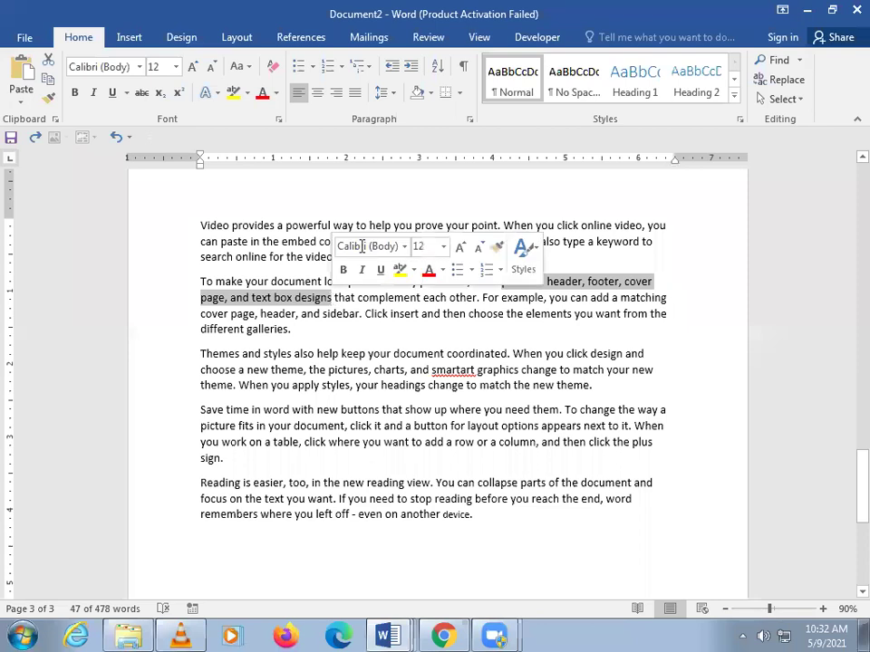
click(248, 94)
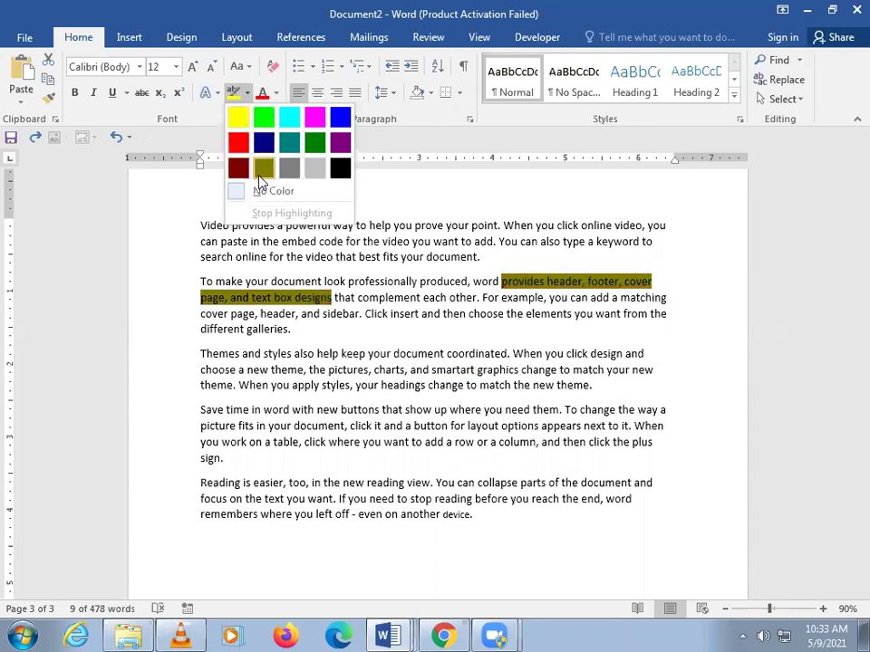
click(236, 117)
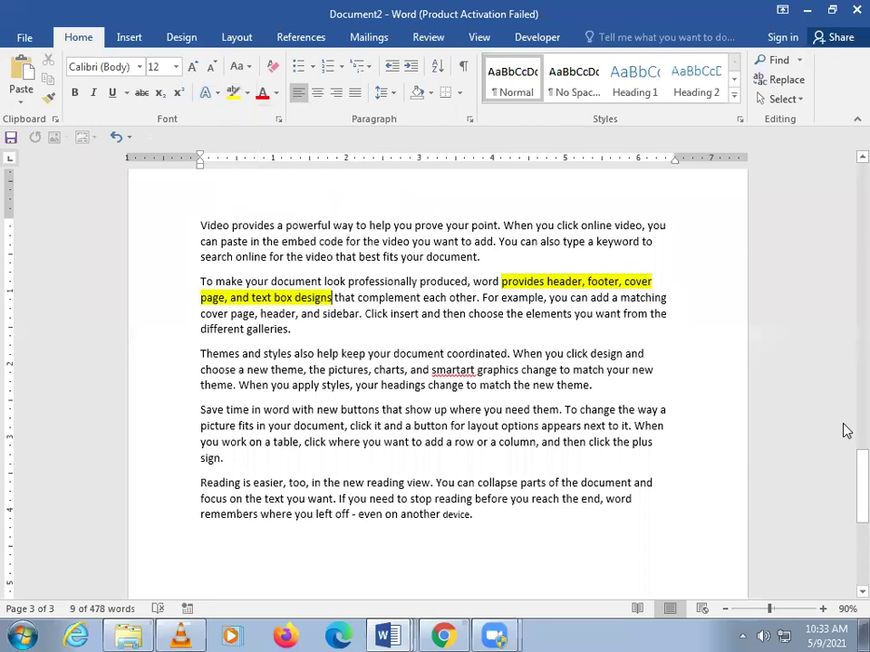
click(564, 410)
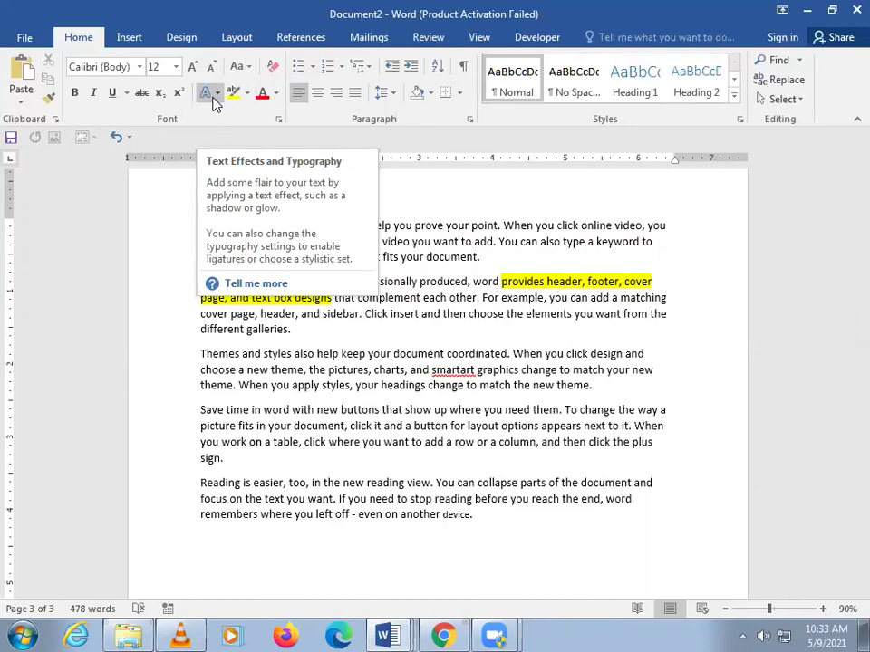
Add a final line 'KATHA LAB SCHOOL' in the orange outlined text effect and select it.
click(214, 98)
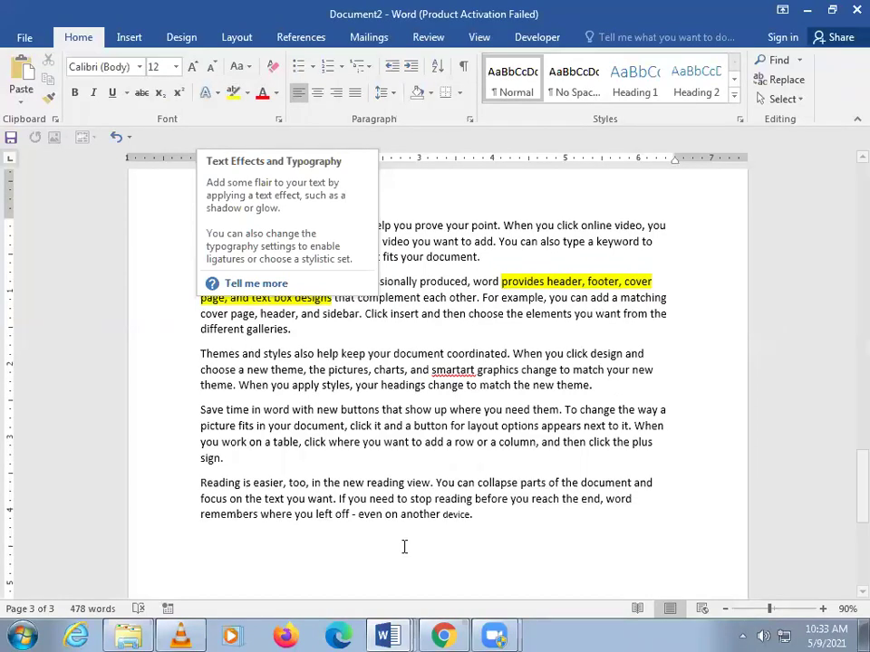
click(490, 523)
key(Return)
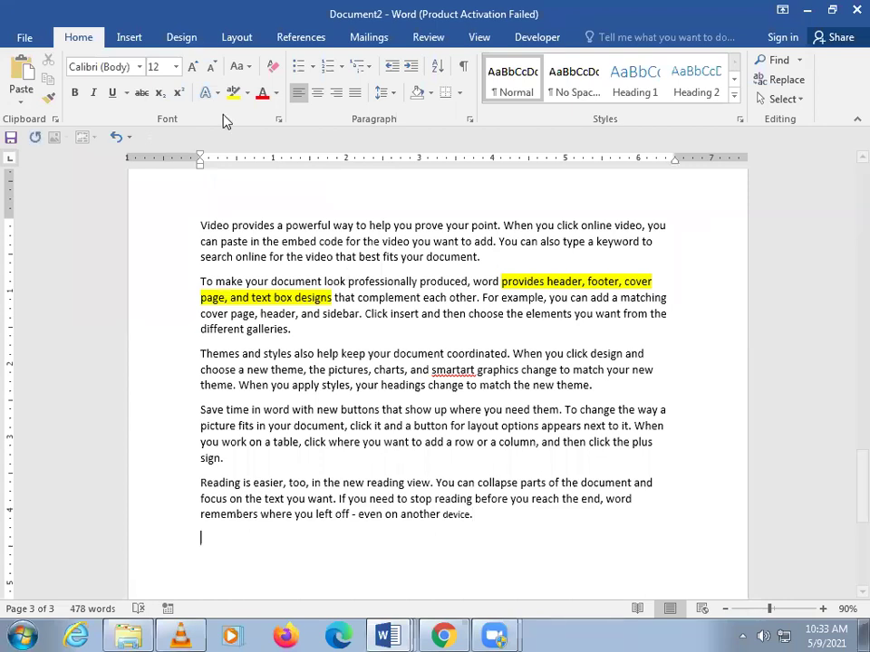
click(207, 92)
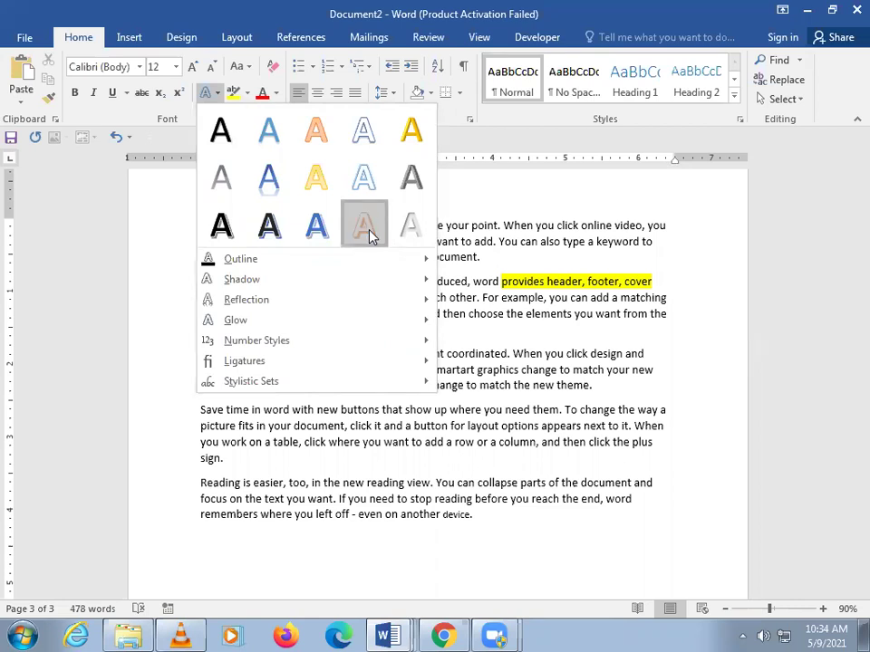
click(253, 554)
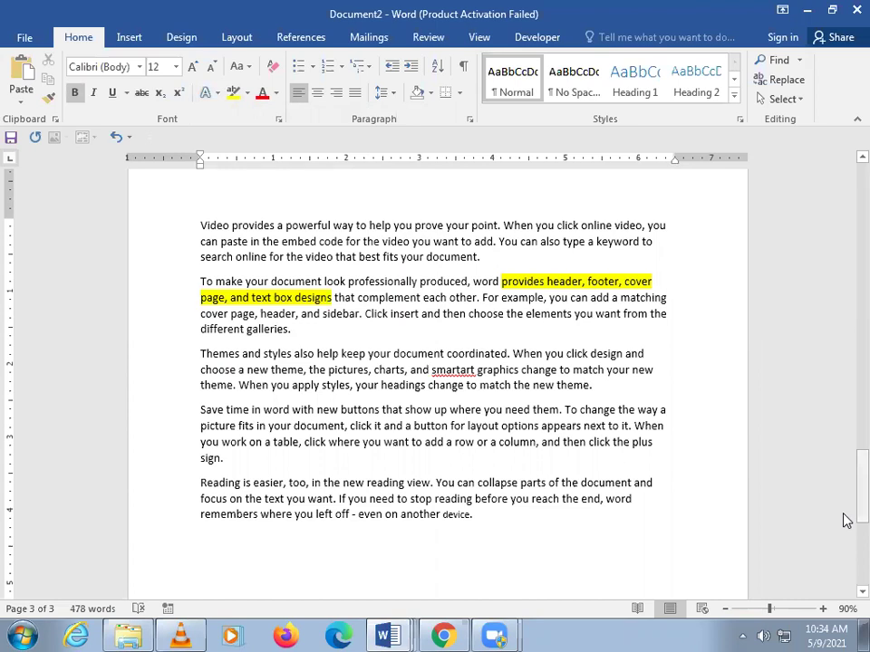
text(KA)
text(THA)
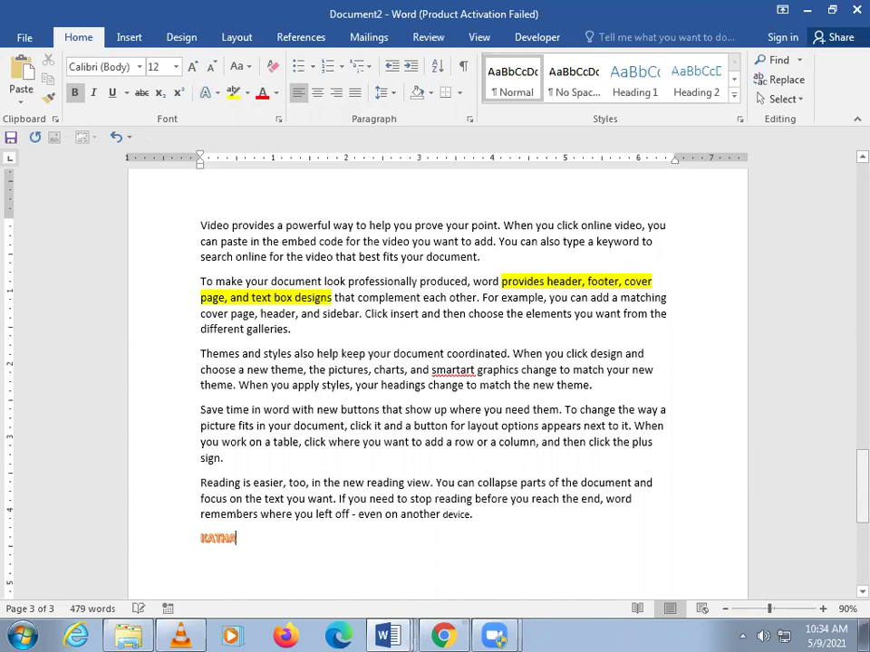
text( LAB)
text( SCHOO)
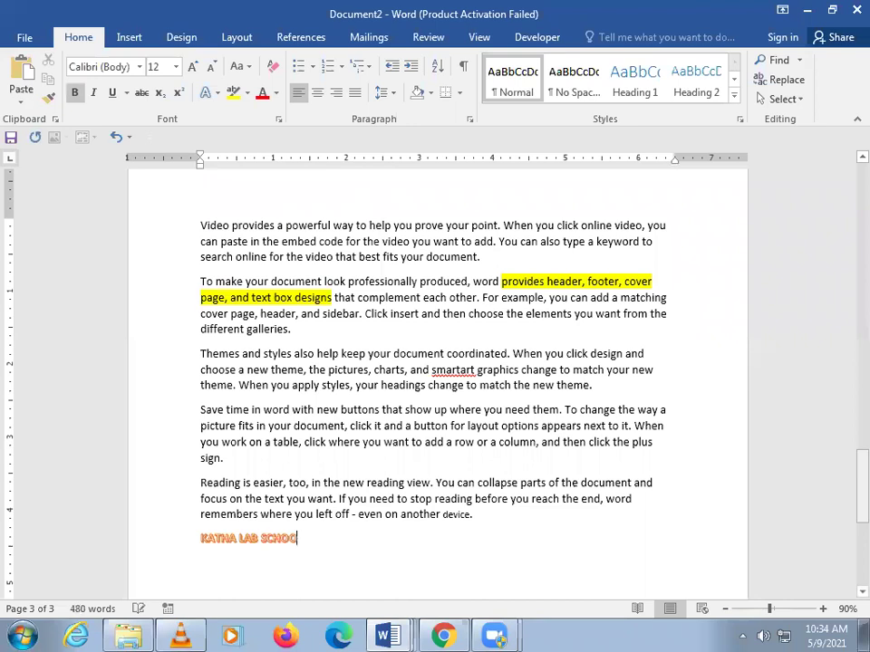
text(L)
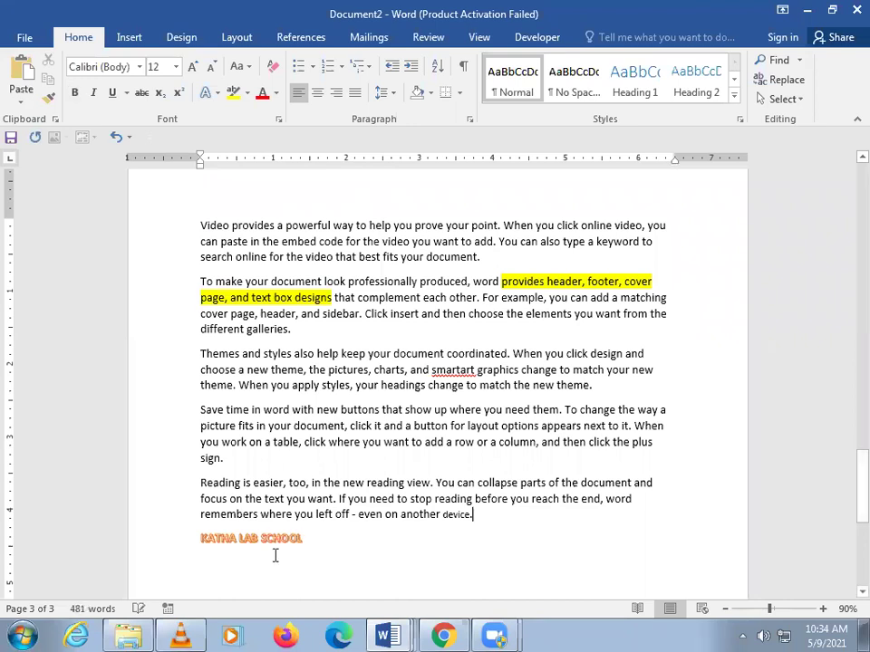
drag(316, 542, 207, 557)
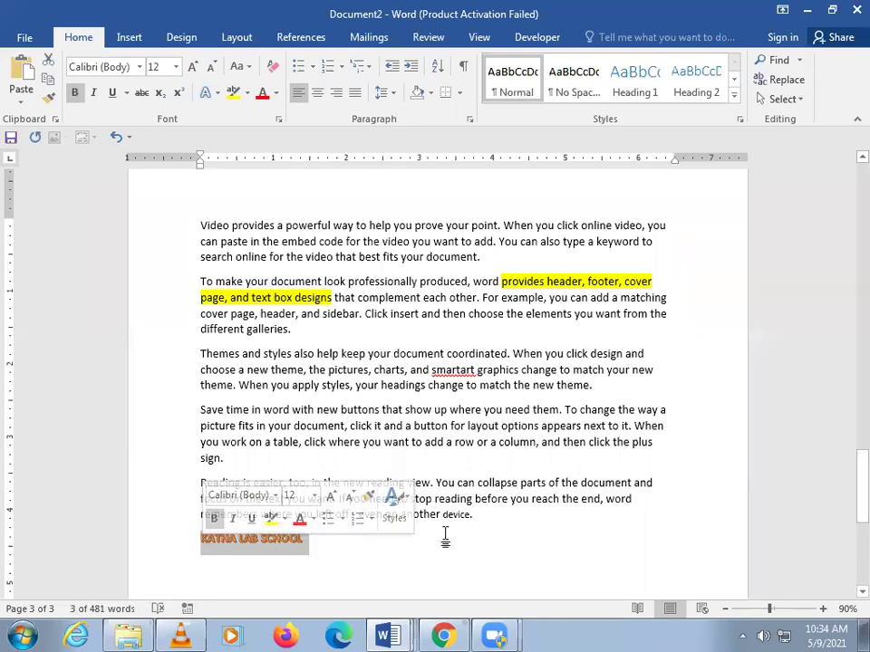
Apply a pale blue outlined text effect to the 'Reading is easier' paragraph.
click(480, 515)
triple_click(191, 483)
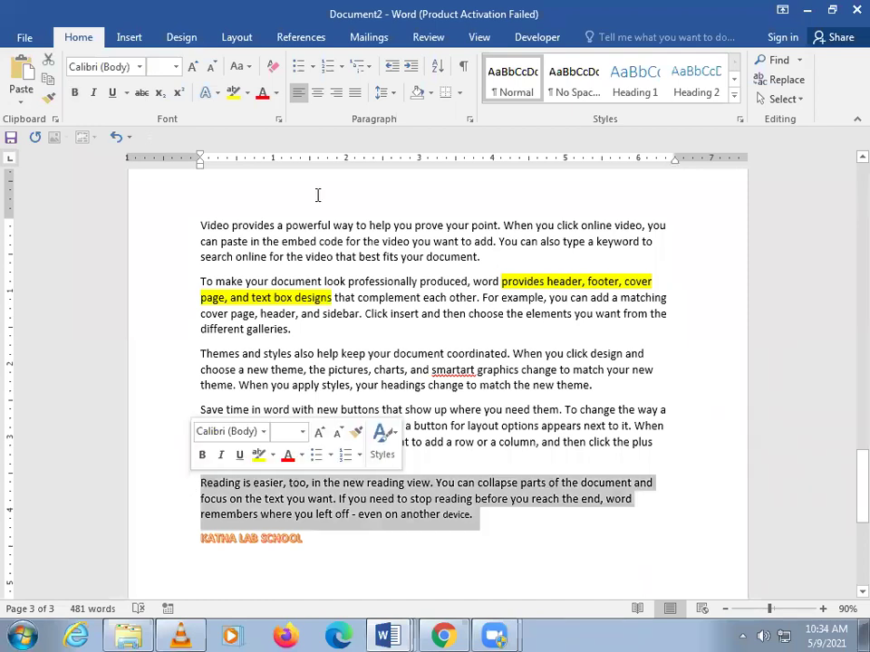
click(216, 93)
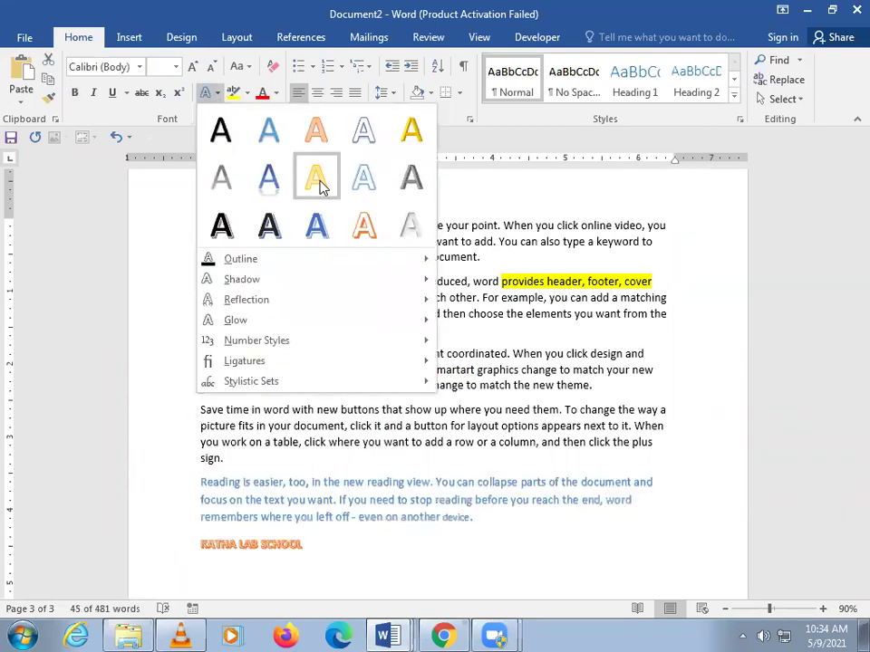
click(325, 223)
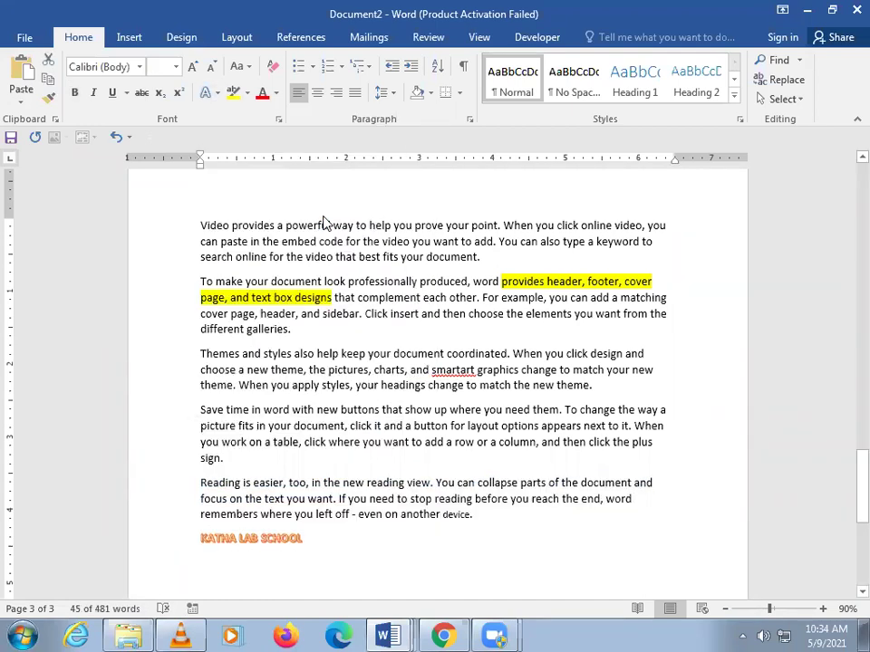
Resize the 'Reading is easier' paragraph text to 14 pt.
triple_click(519, 529)
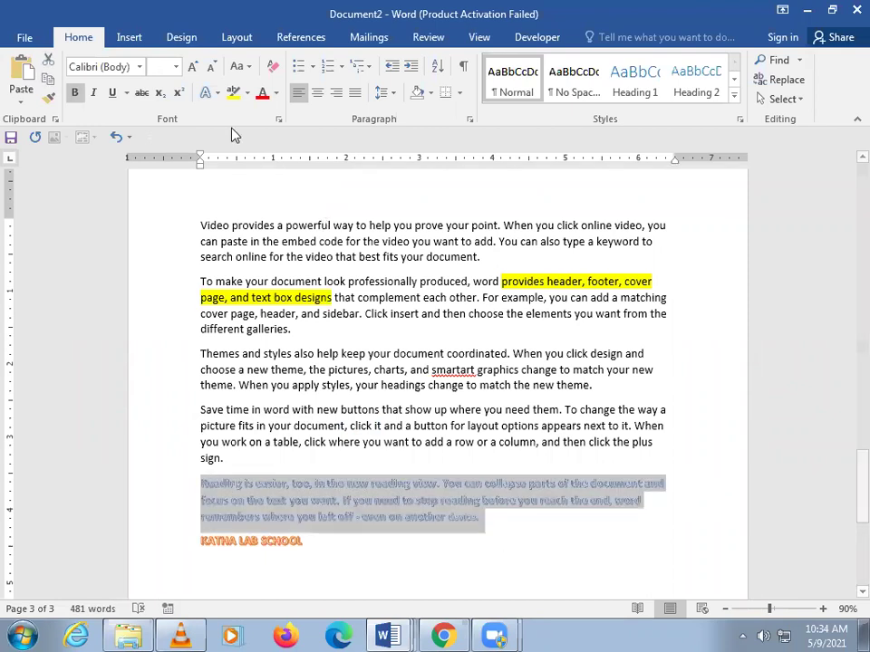
click(206, 71)
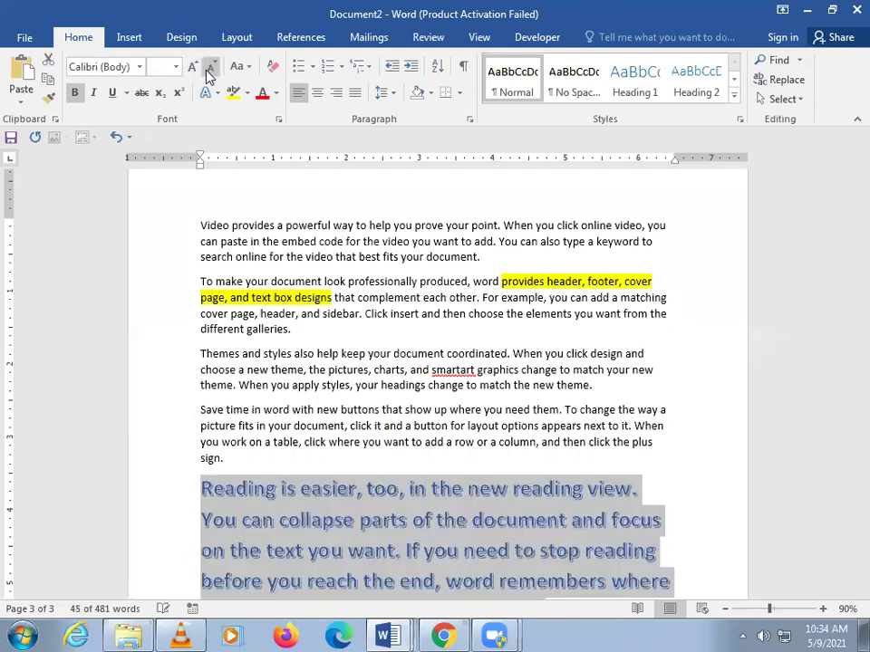
click(208, 71)
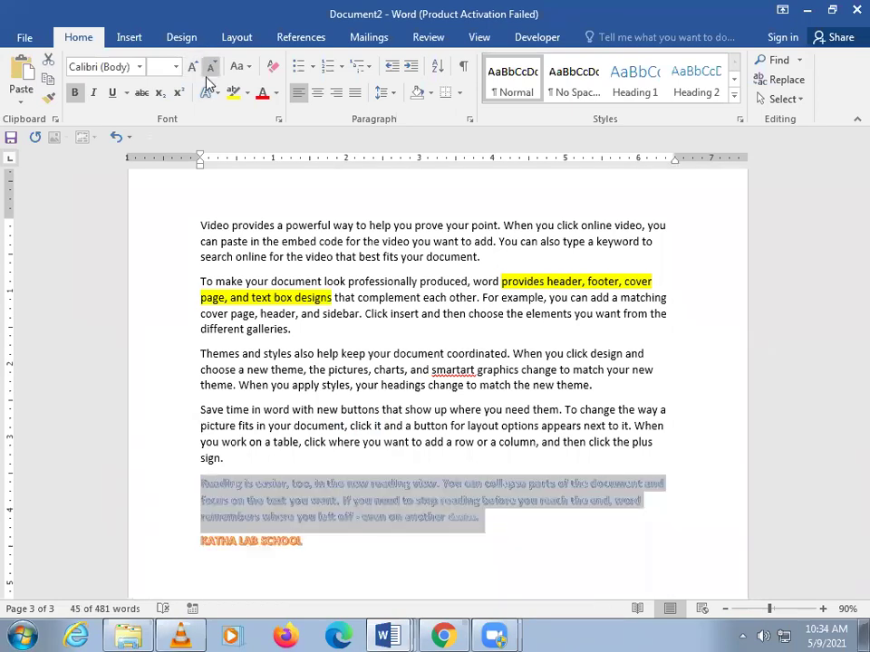
key(ctrl+shift+period)
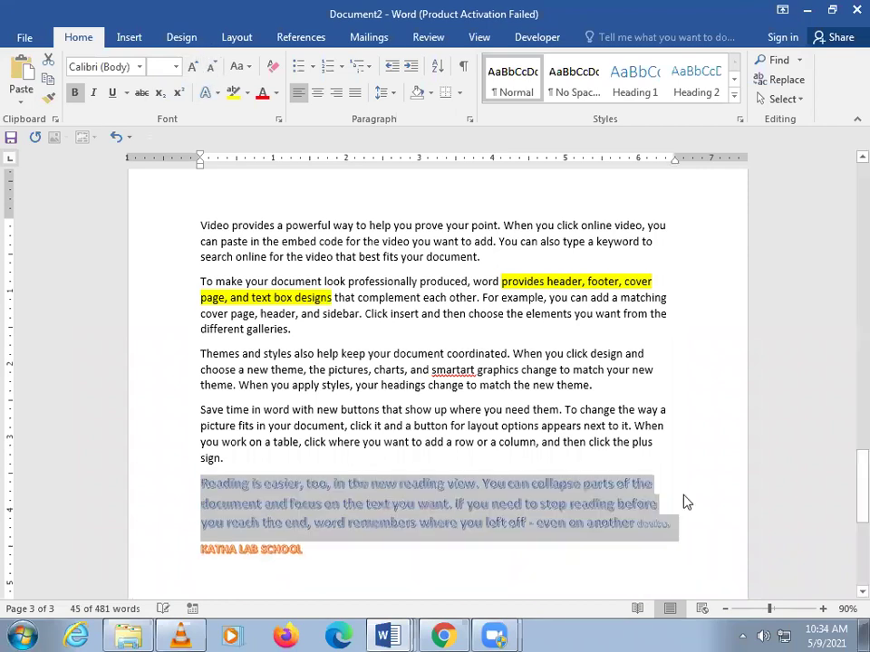
click(683, 501)
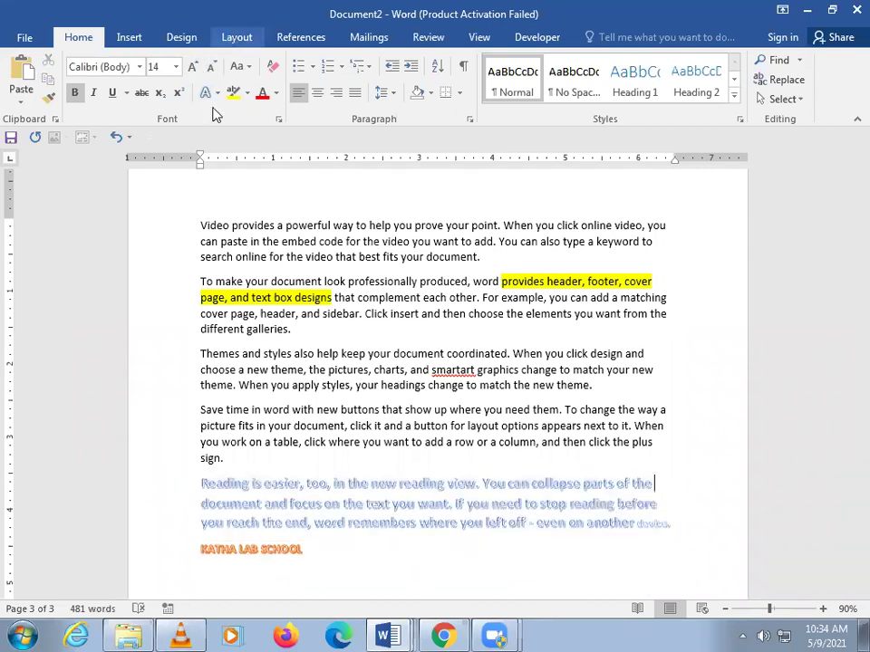
click(132, 37)
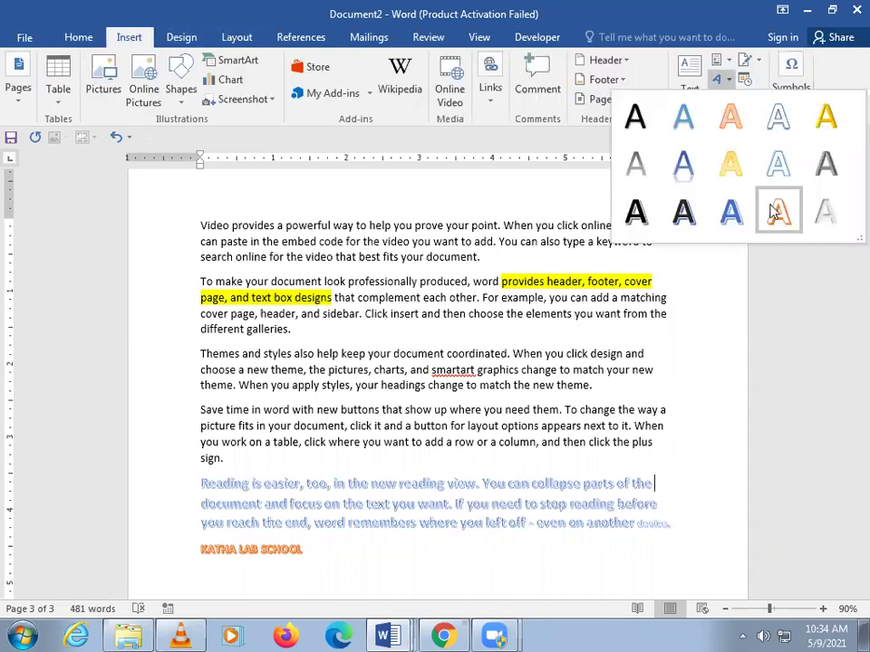
Insert an orange-outlined WordArt, type 'NEW DELHI', and drag it over the Themes and styles paragraph.
click(778, 215)
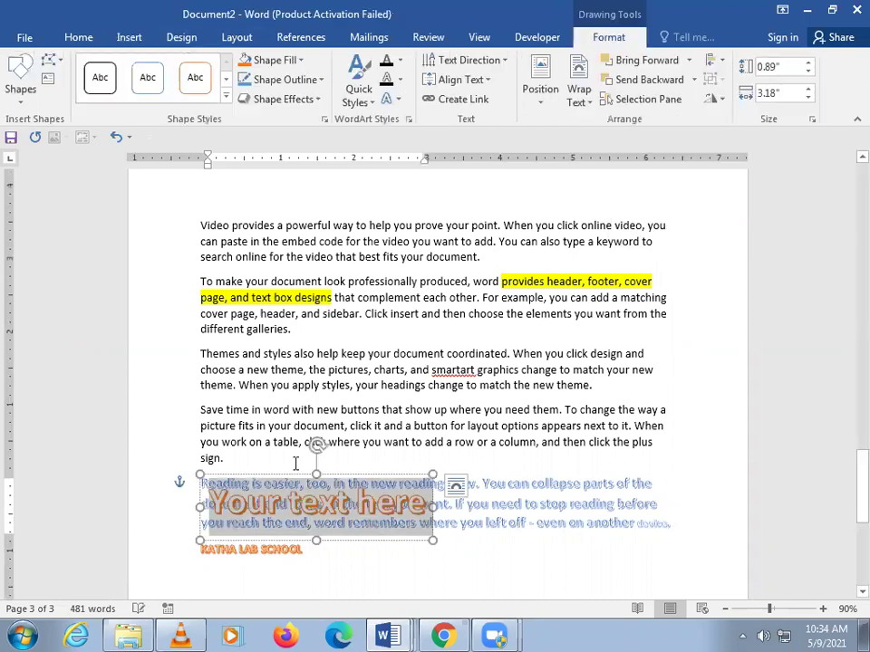
mouse_move(286, 473)
mouse_down()
mouse_move(365, 355)
mouse_move(460, 457)
mouse_up()
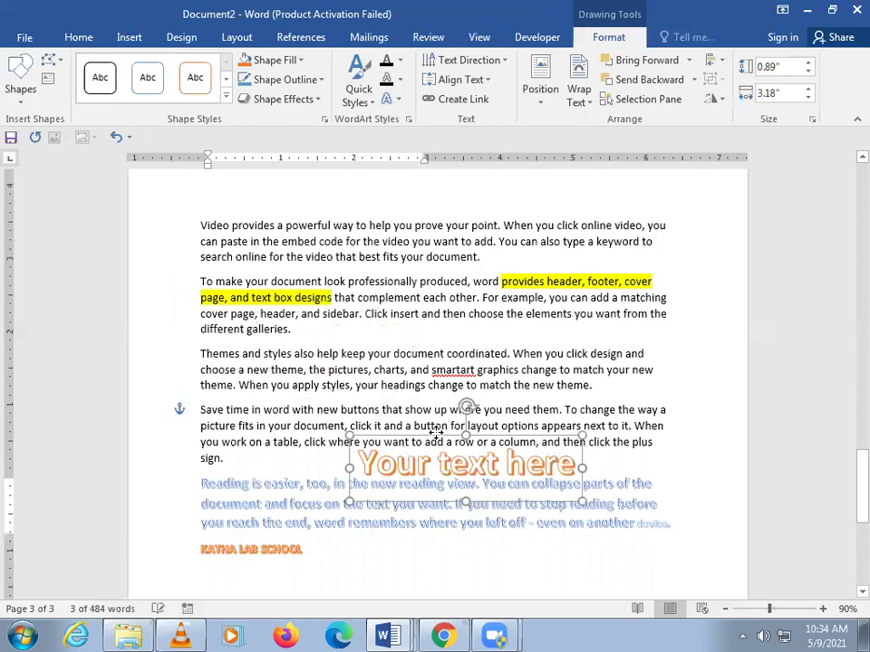
drag(493, 567, 495, 569)
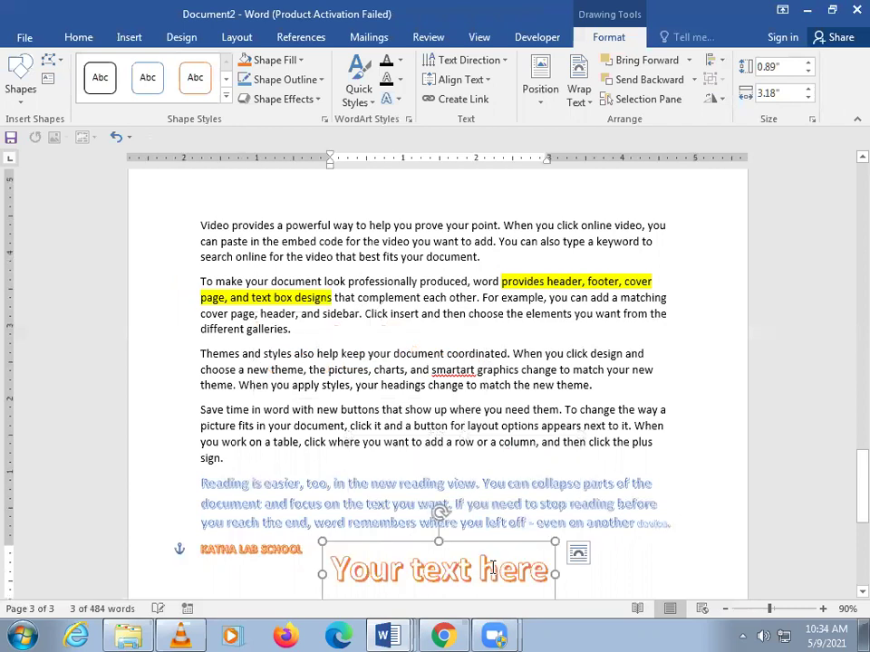
triple_click(548, 569)
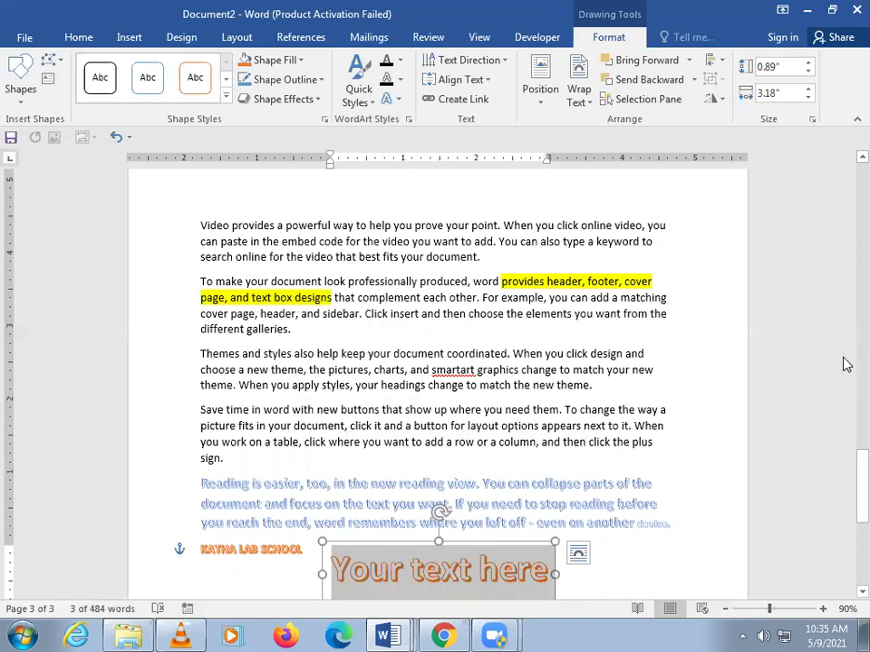
text(NEW)
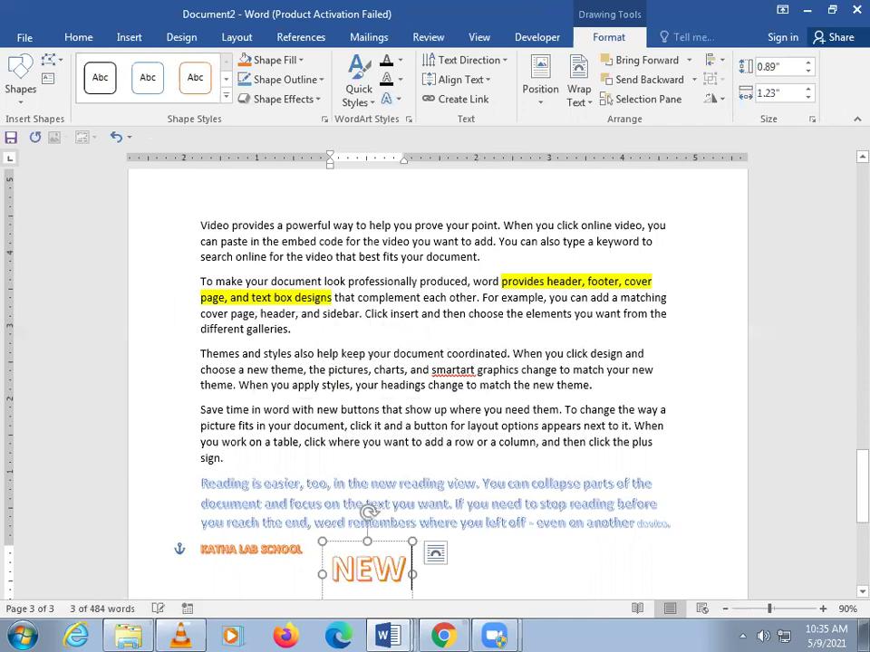
text( DELH)
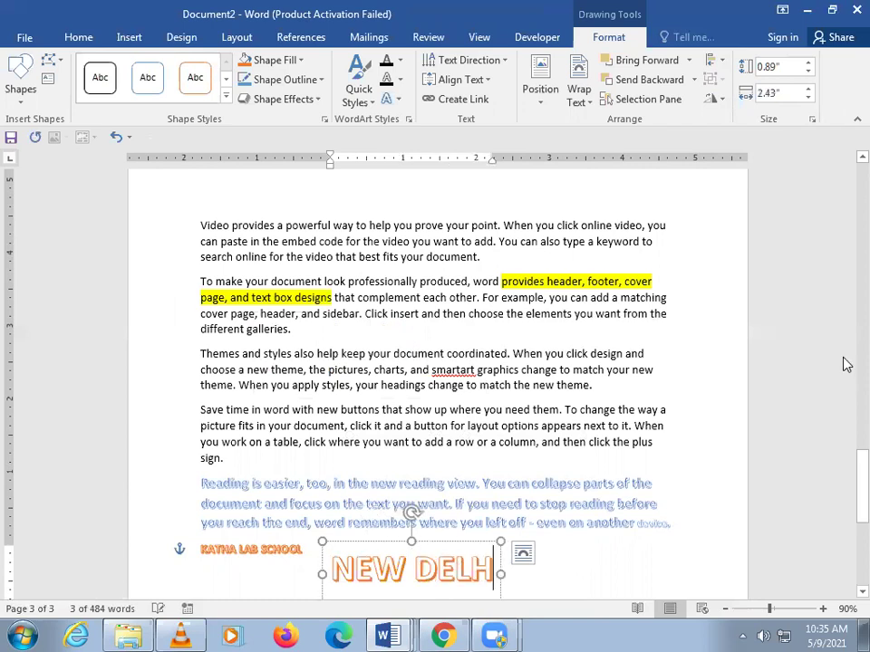
text(I)
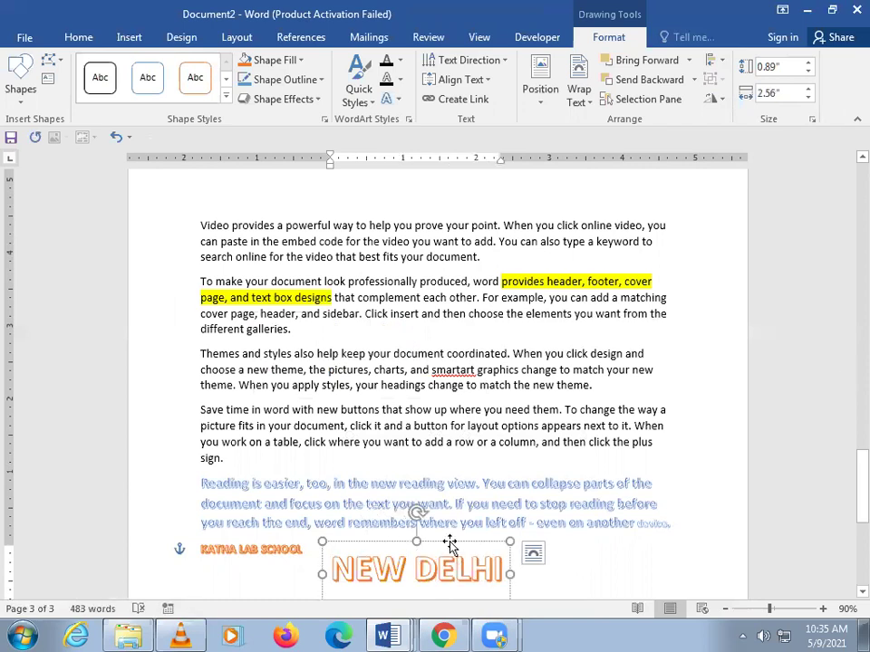
mouse_move(462, 542)
mouse_down()
mouse_move(455, 296)
mouse_move(456, 311)
mouse_up()
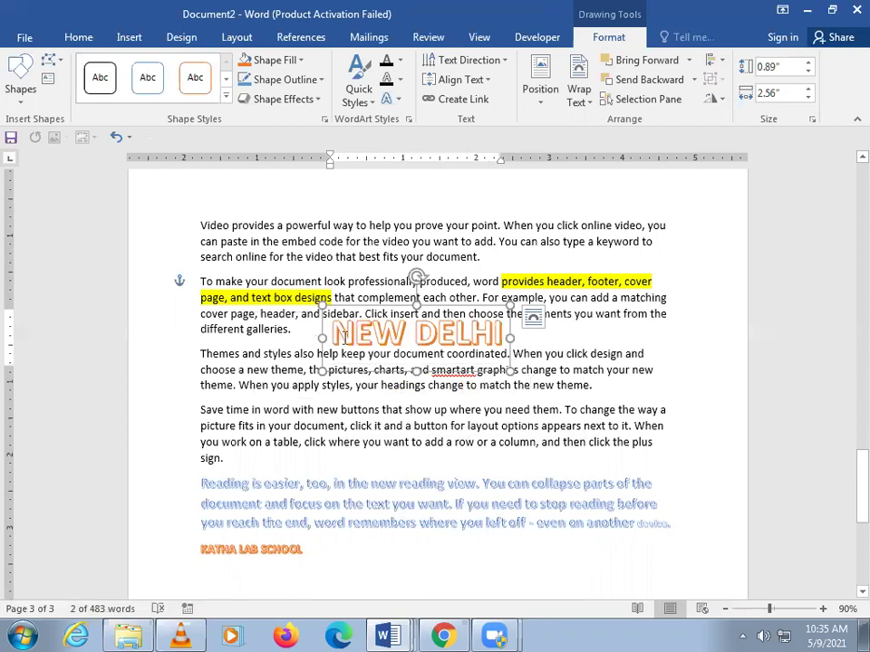
drag(338, 336, 507, 337)
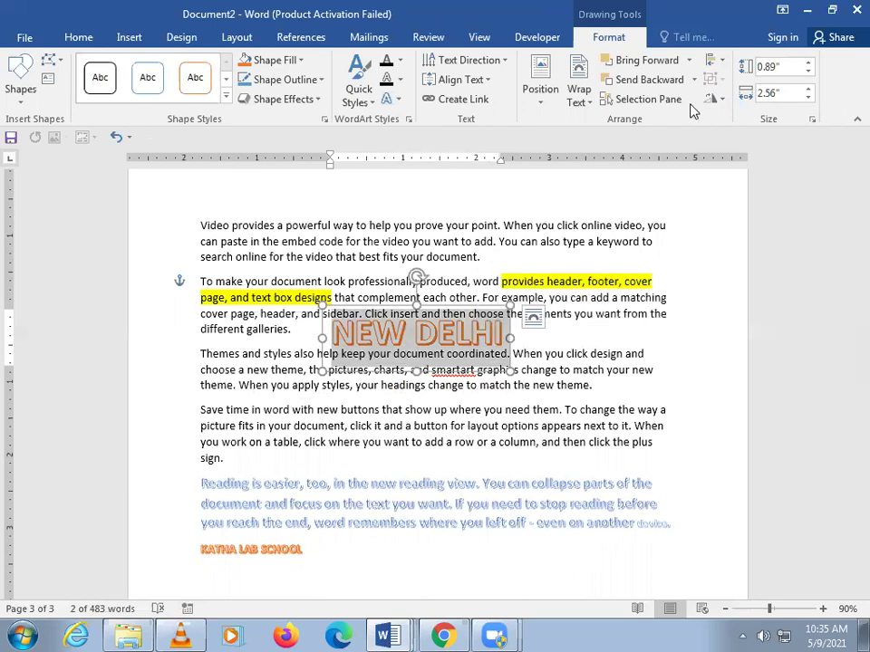
Apply a text effect preset to NEW DELHI and give its letters a red outline.
click(76, 36)
click(207, 93)
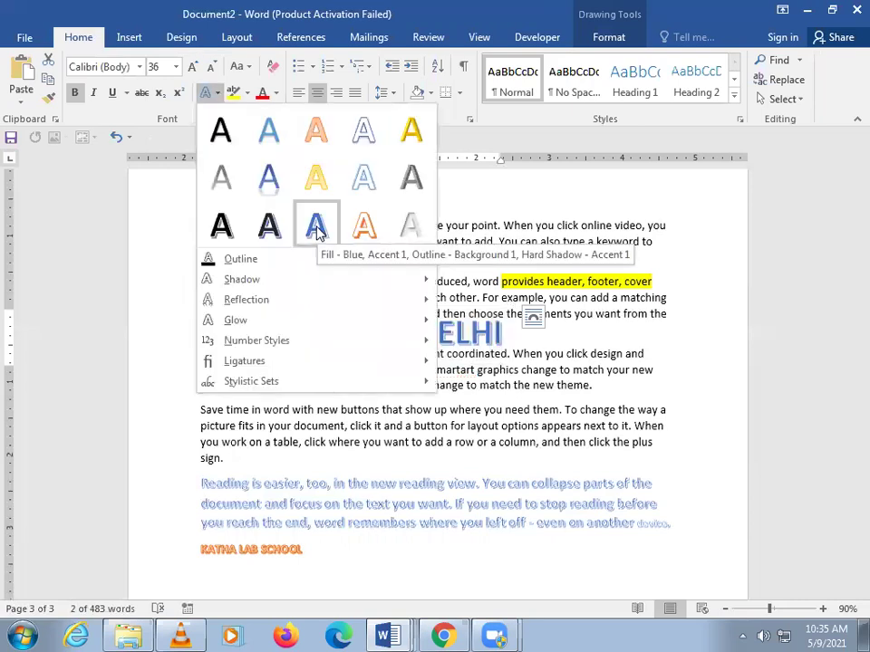
click(419, 333)
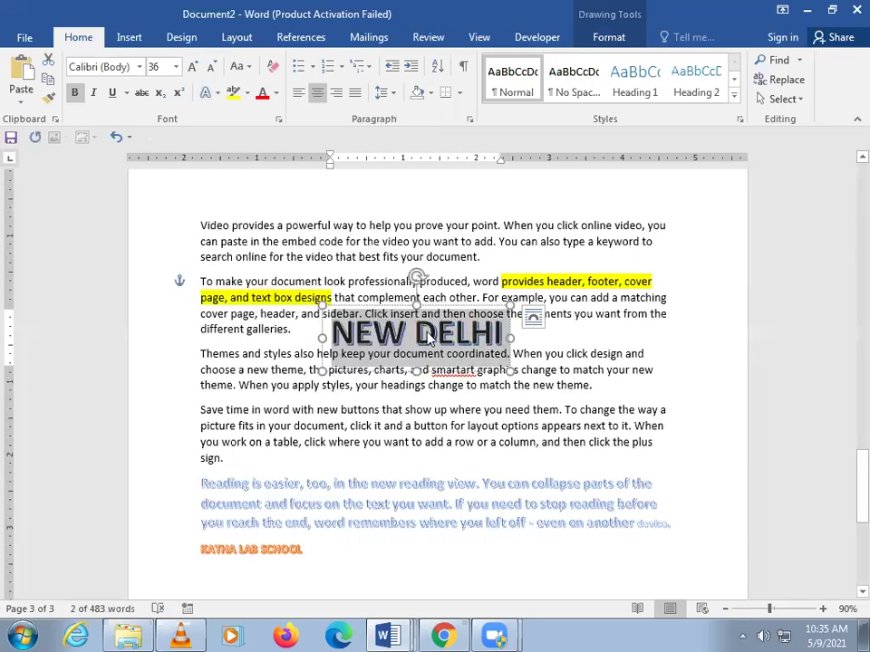
click(211, 95)
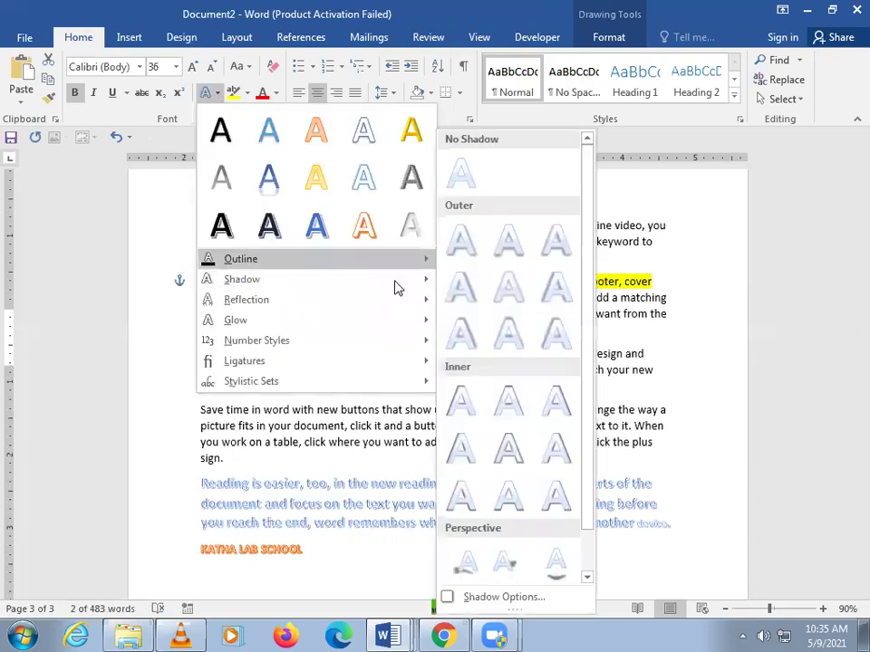
mouse_move(240, 259)
click(457, 391)
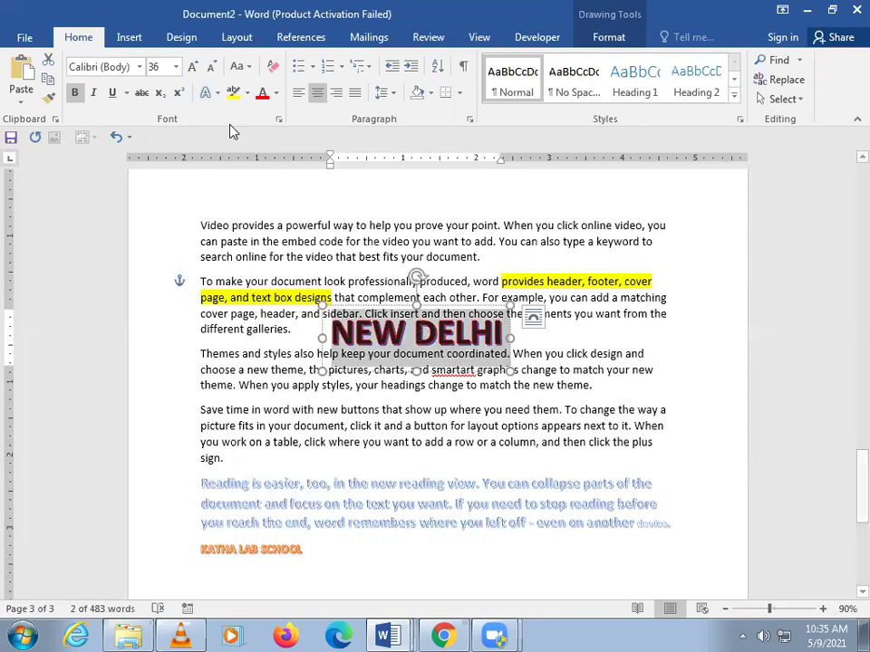
Add an outer shadow to NEW DELHI and set the shadow colour to yellow.
click(217, 94)
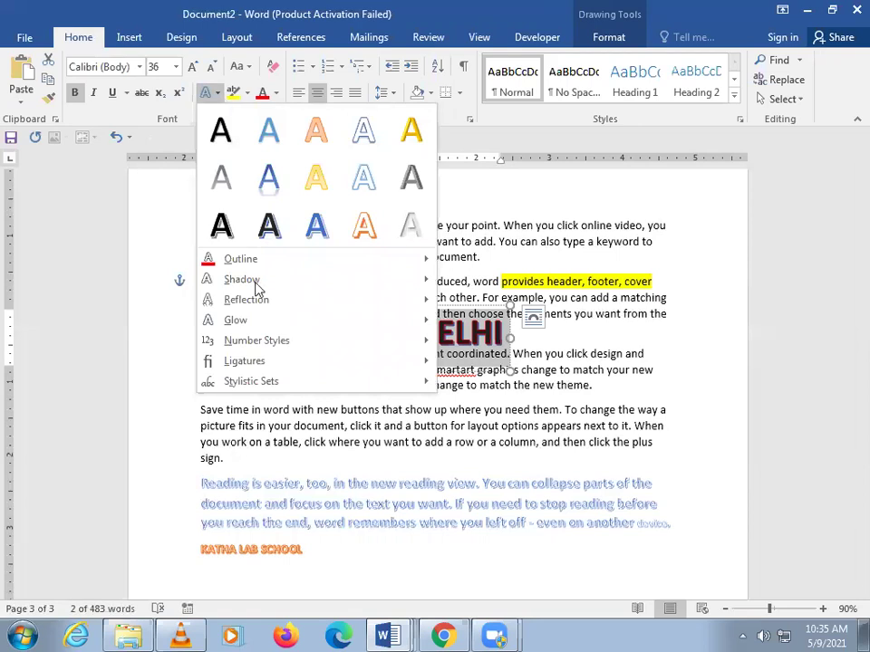
mouse_move(242, 279)
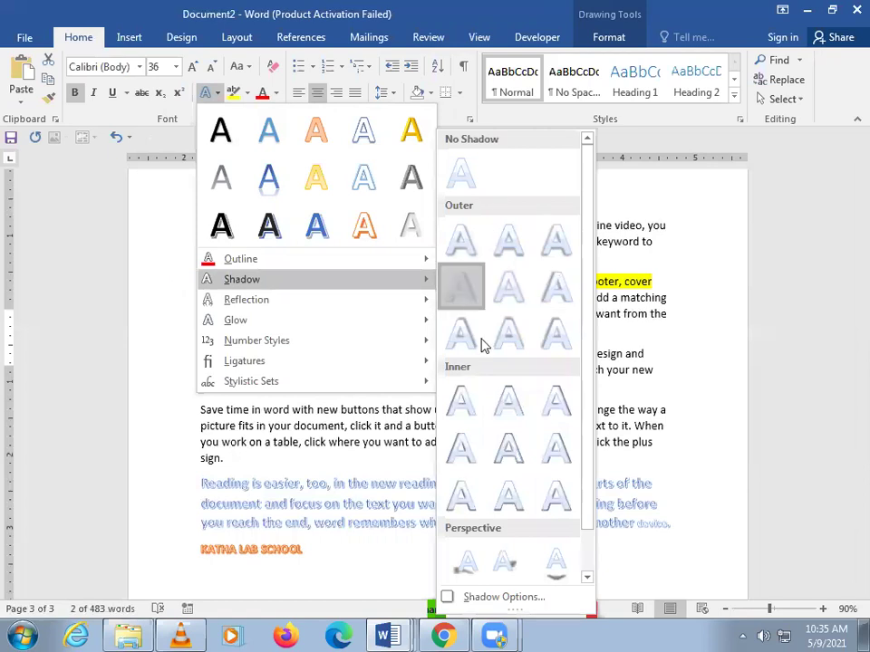
click(208, 93)
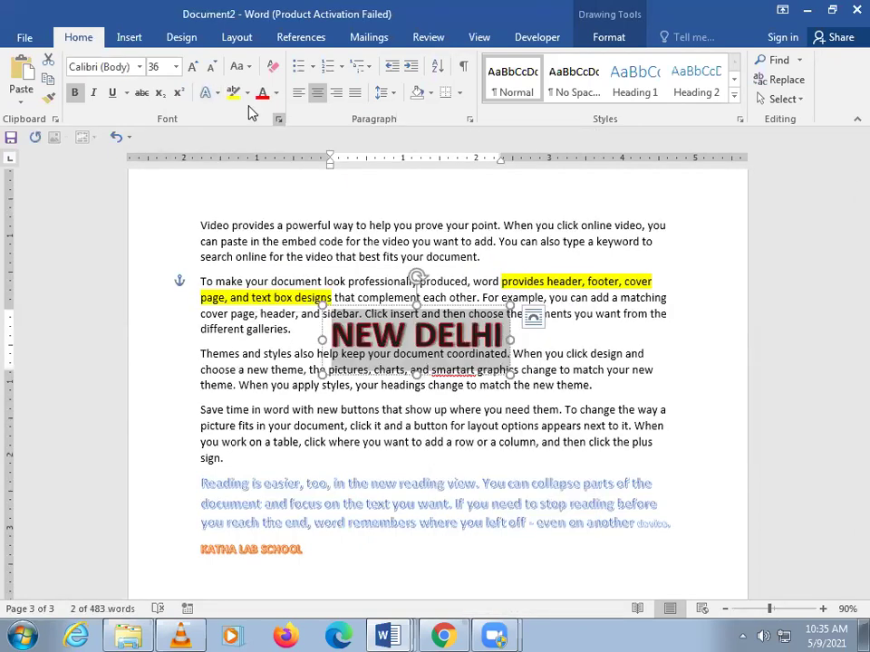
click(207, 93)
mouse_move(242, 279)
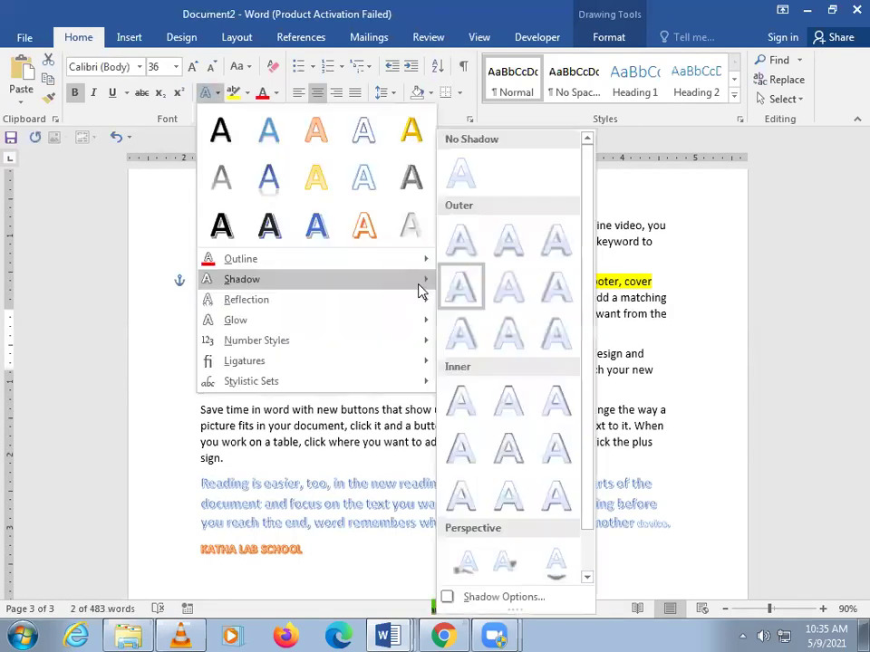
click(522, 605)
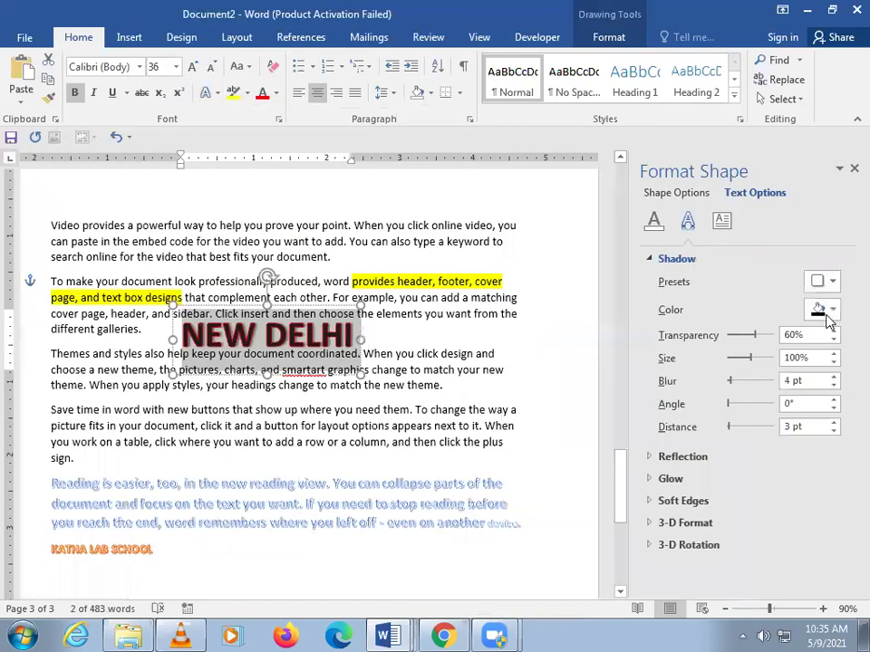
click(826, 316)
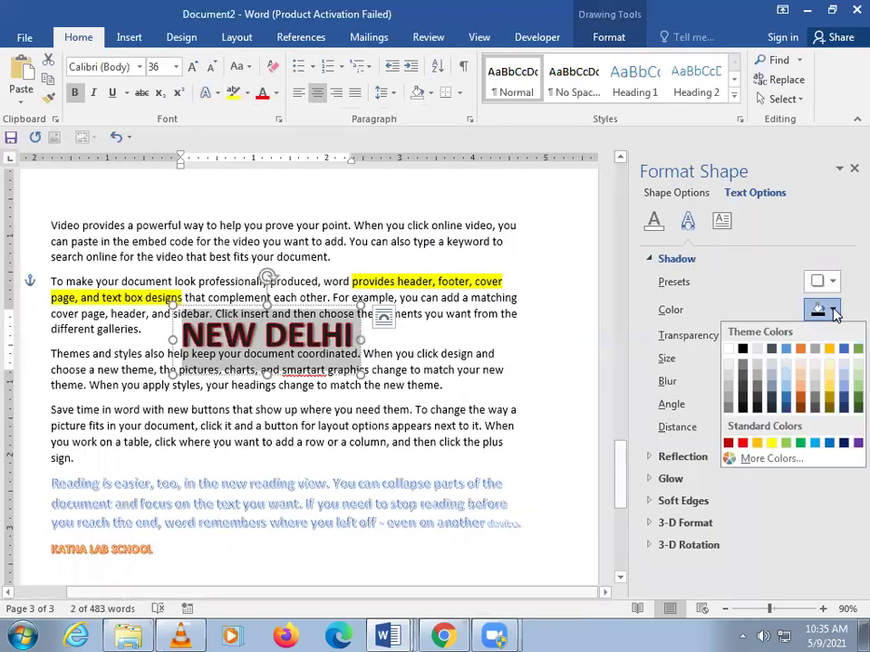
click(771, 443)
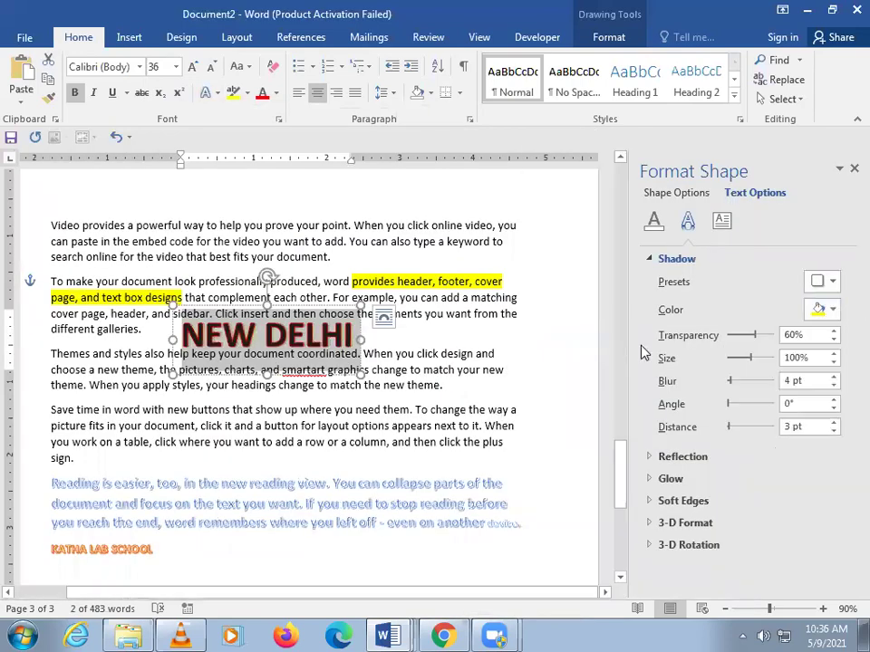
click(281, 342)
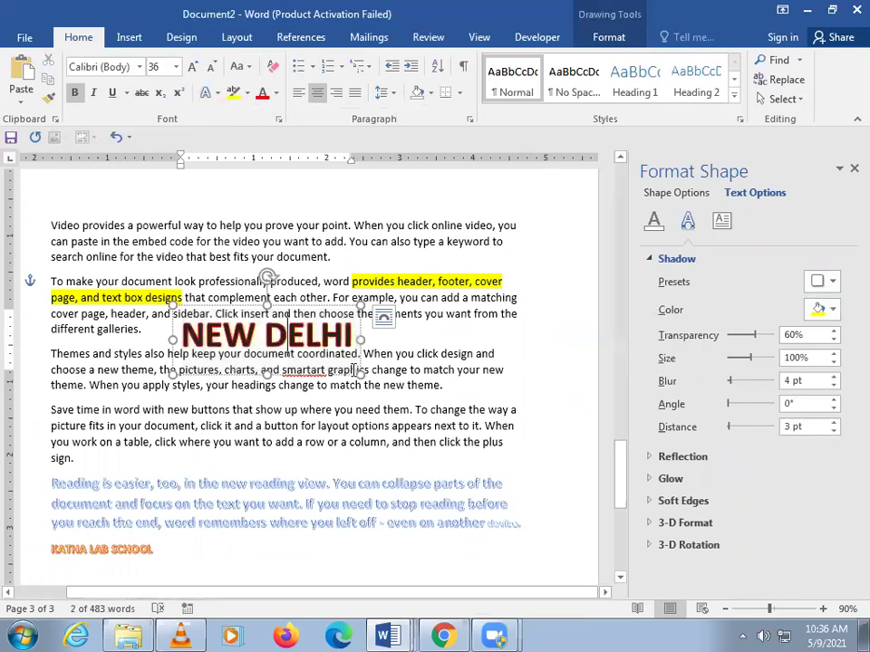
Enlarge the NEW DELHI box and raise the text size to 100 pt.
drag(494, 462, 570, 508)
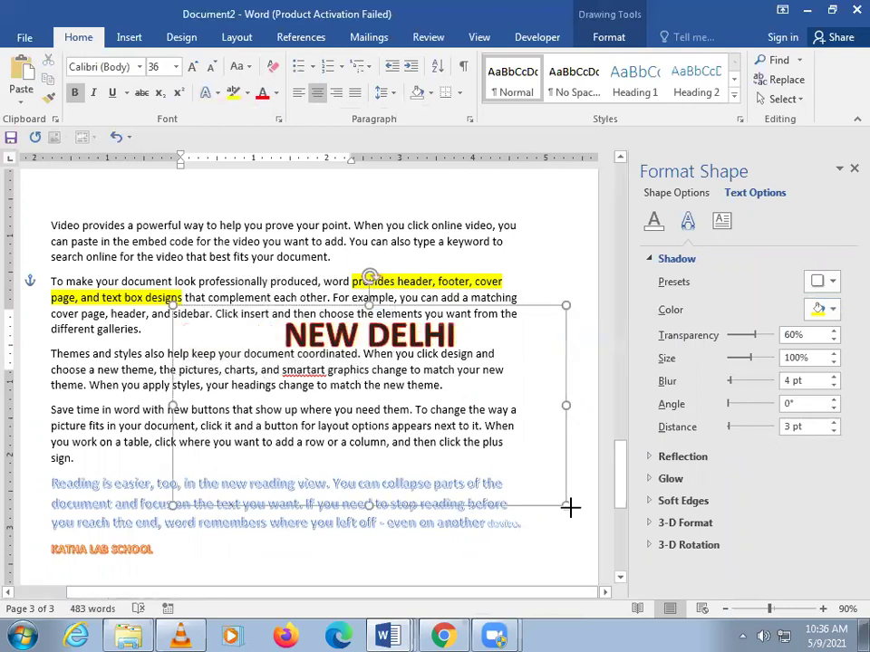
triple_click(485, 326)
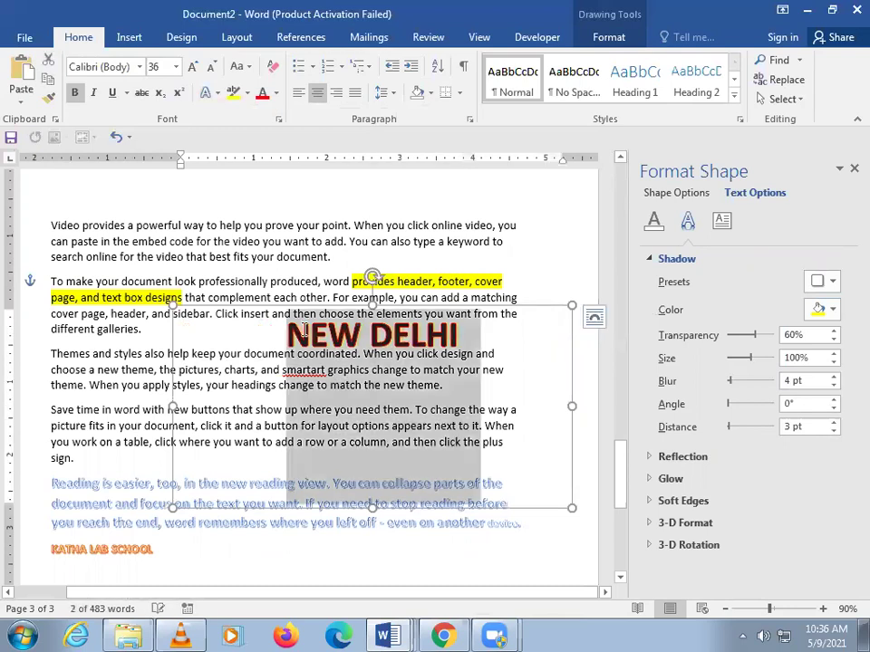
click(194, 68)
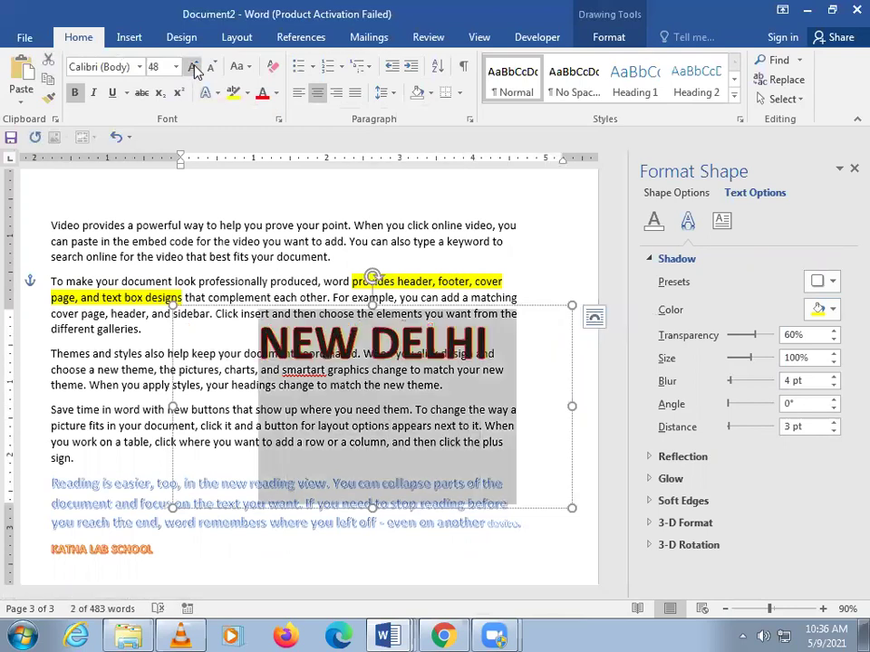
click(194, 68)
click(194, 68)
click(194, 68)
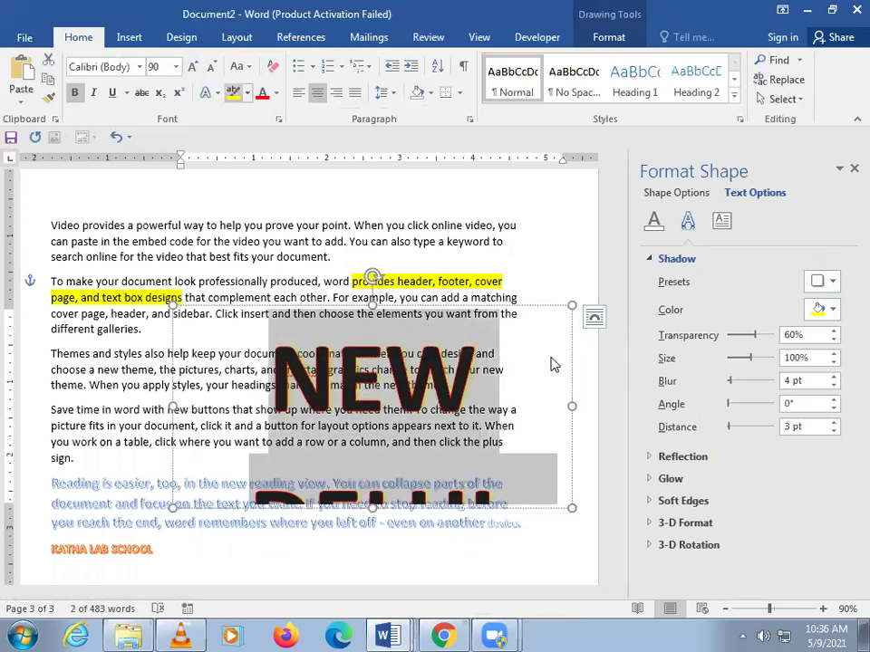
key(ctrl+shift+period)
click(464, 395)
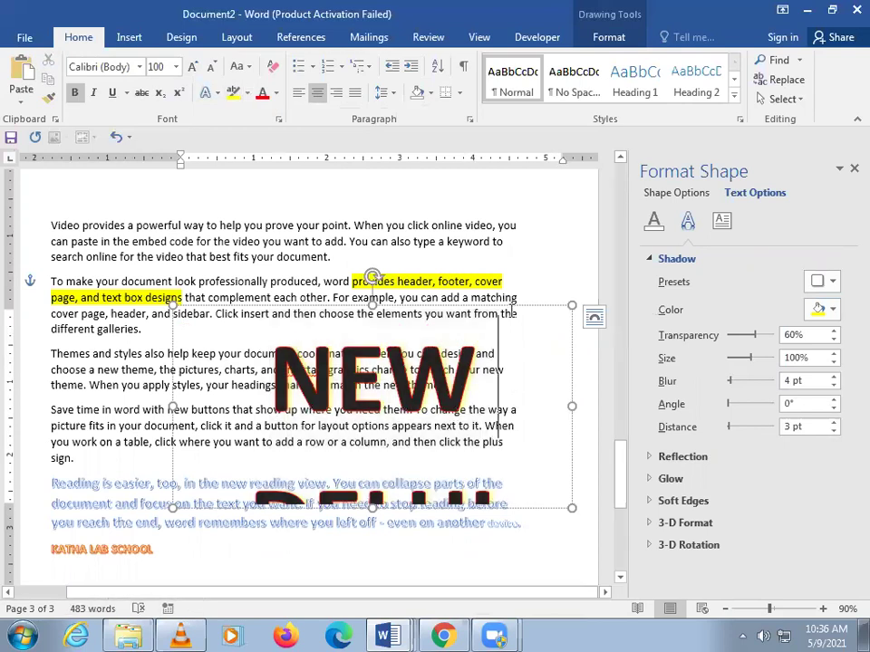
Move the NEW DELHI WordArt below KATHA LAB SCHOOL and select all its text.
mouse_move(509, 306)
mouse_down()
mouse_move(487, 564)
mouse_move(464, 513)
mouse_up()
scroll(538, 501, down, 6)
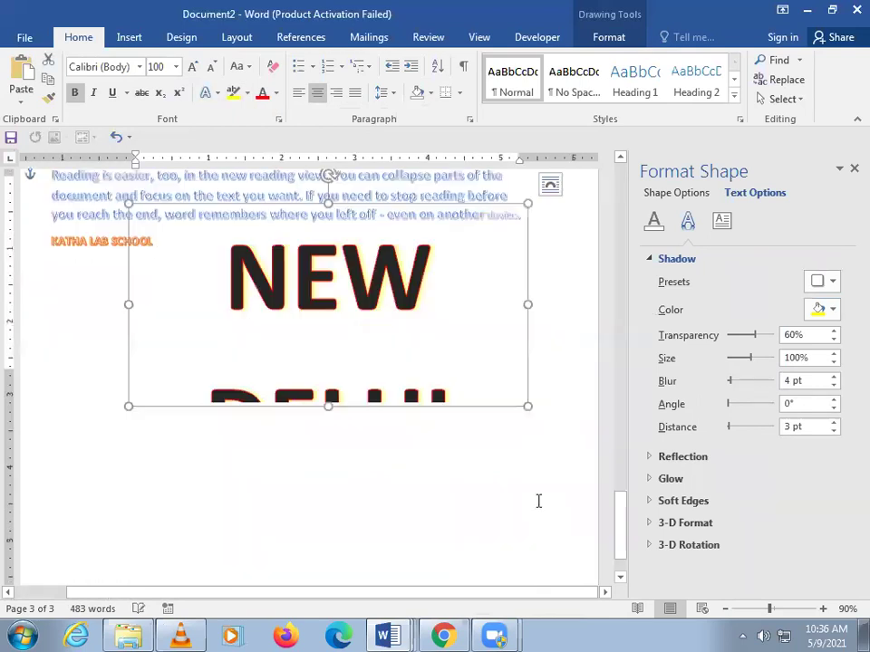
scroll(444, 379, down, 1)
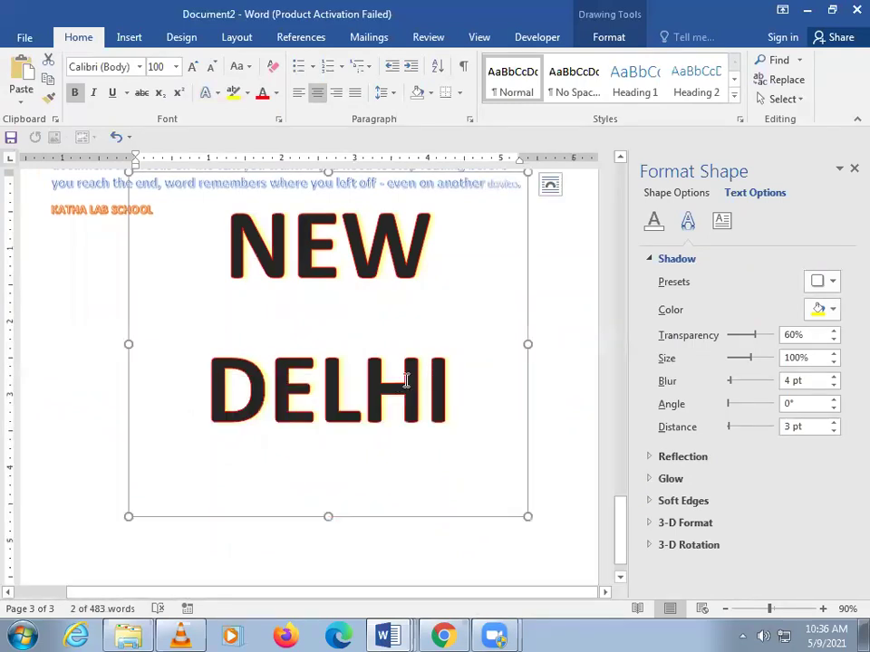
key(shift+Left)
key(ctrl+a)
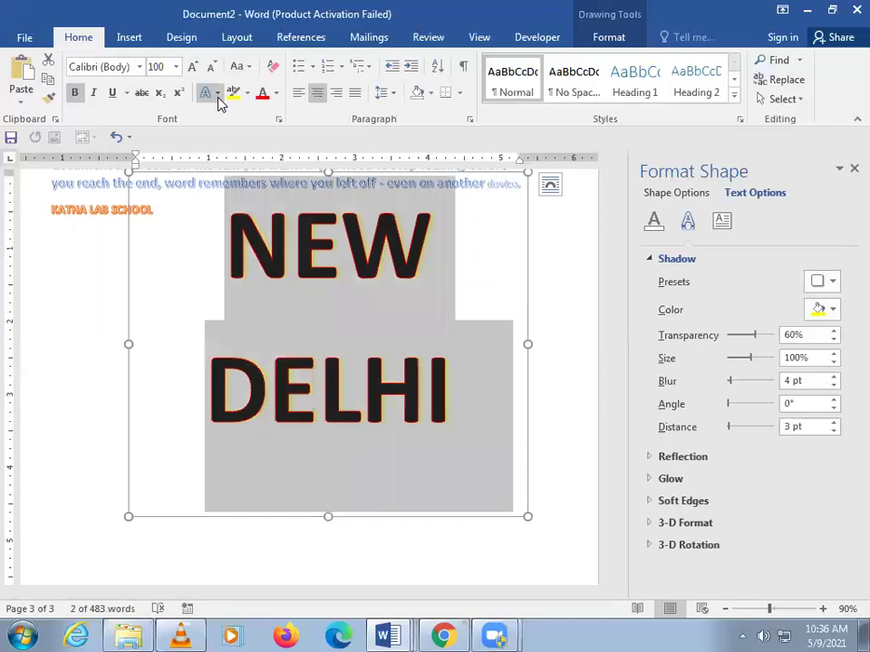
Apply a yellow Glow variation to the NEW DELHI letters and select the text box.
click(217, 96)
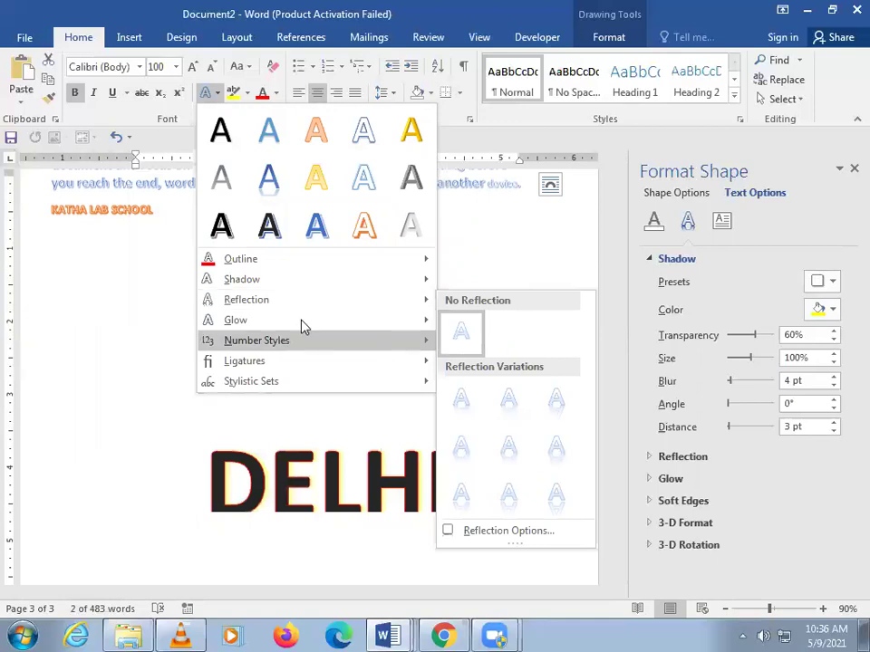
mouse_move(236, 320)
click(571, 518)
click(525, 283)
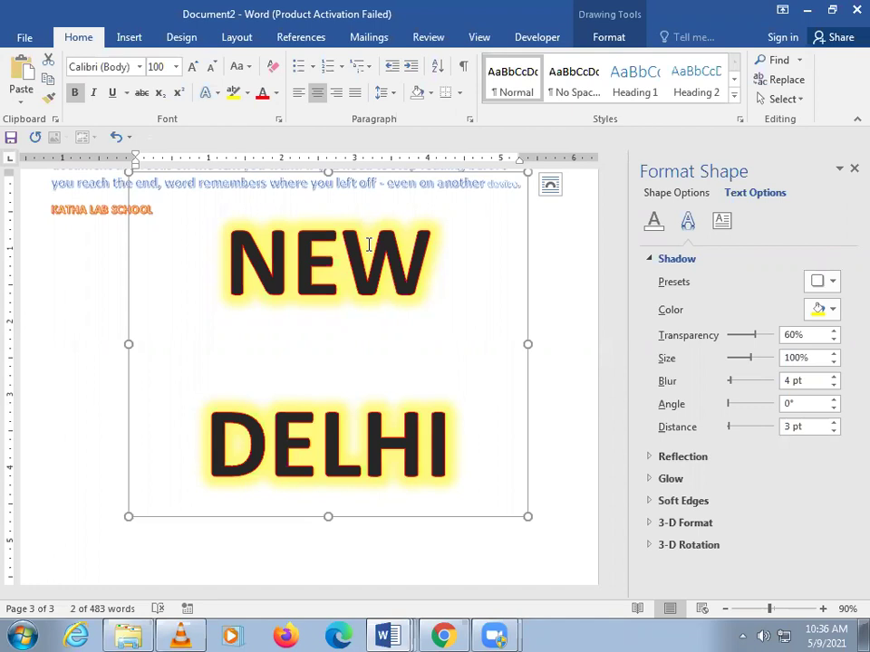
Set the NEW DELHI glow colour to light orange with an 18 pt size.
click(658, 261)
click(673, 308)
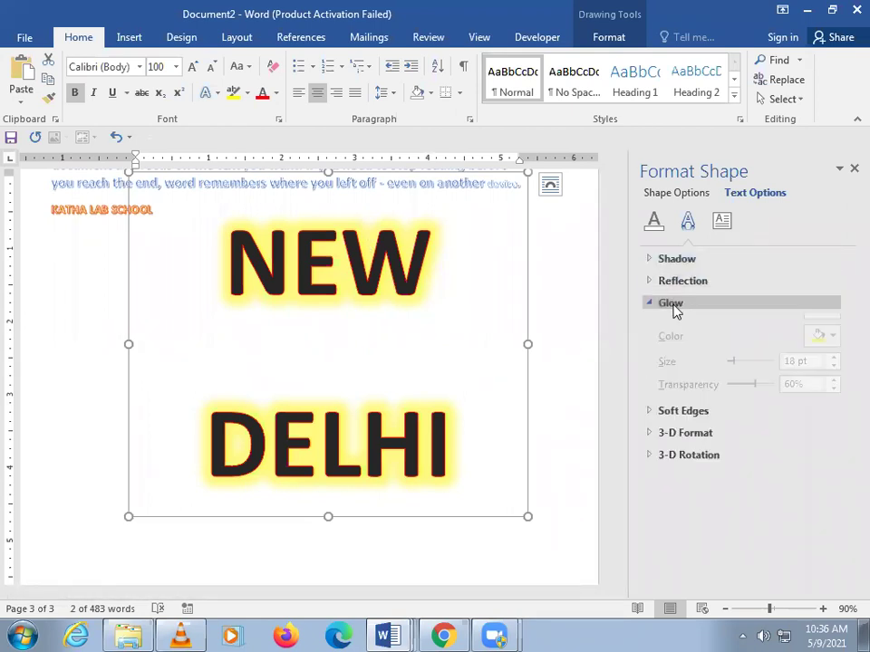
click(832, 355)
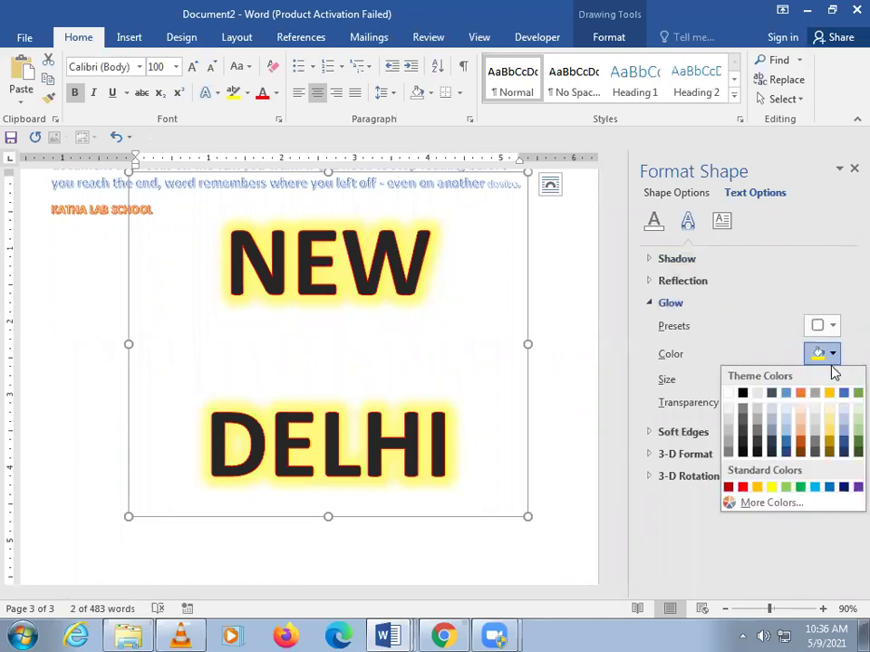
click(802, 432)
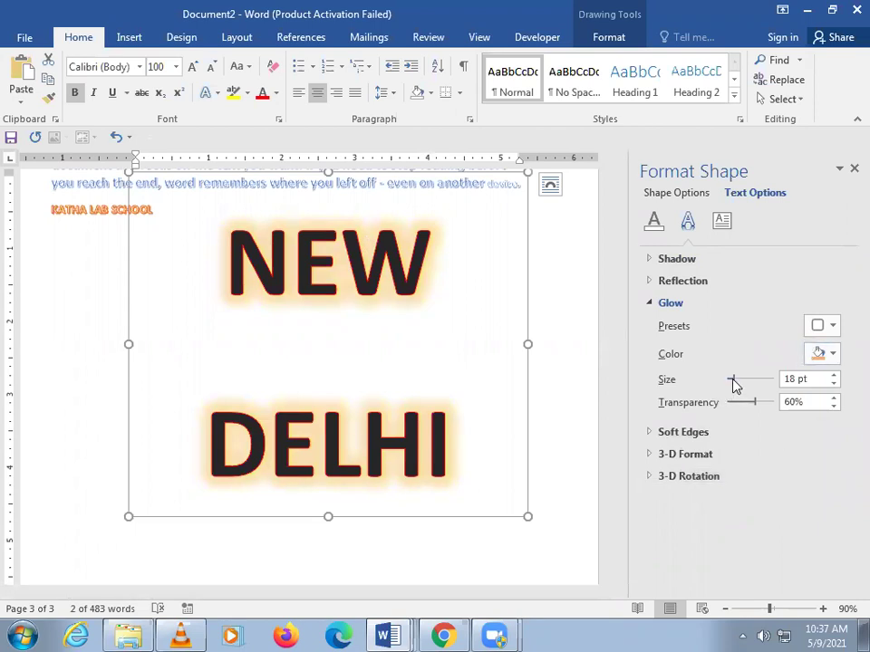
drag(734, 385, 748, 391)
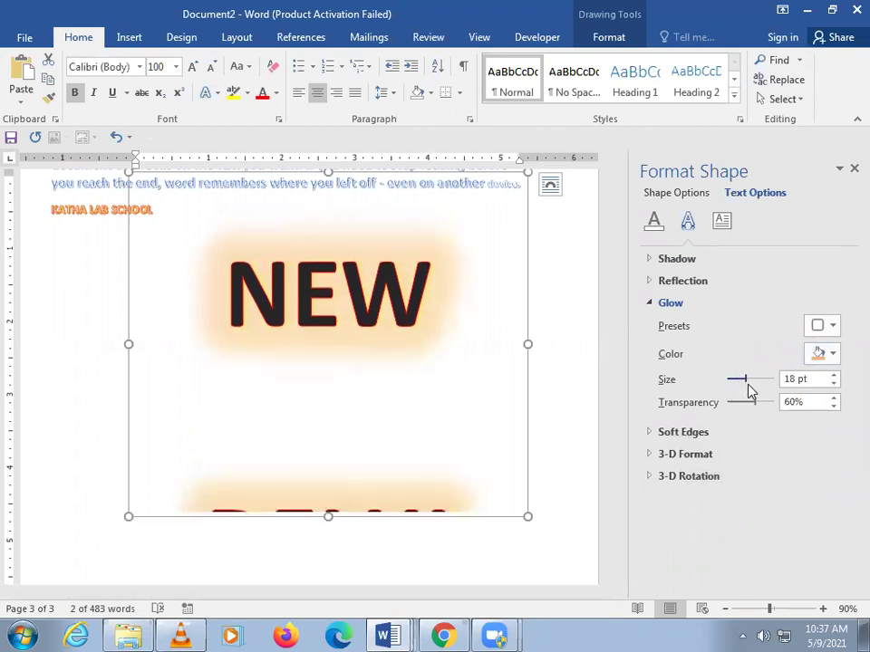
drag(725, 391, 725, 391)
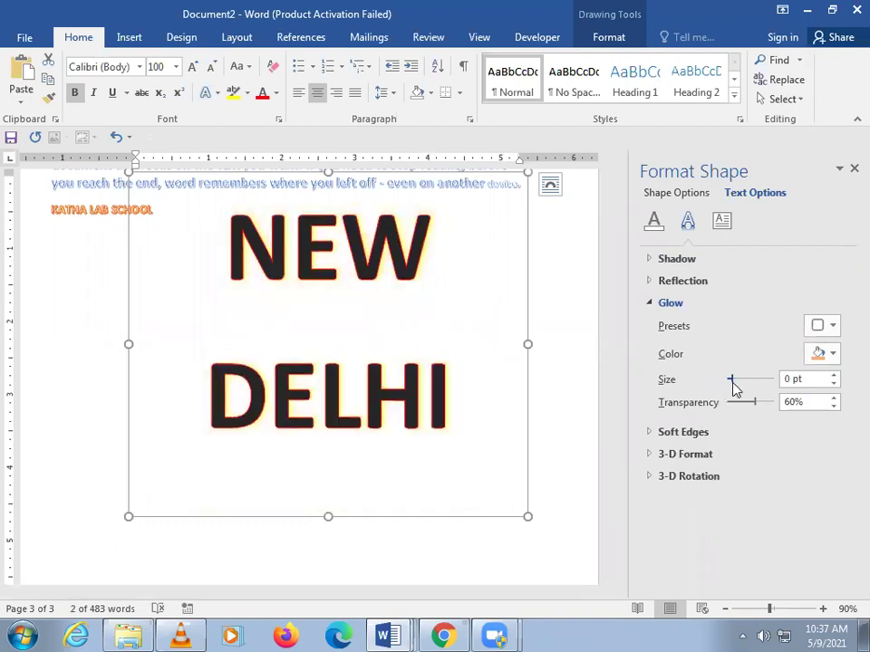
click(734, 381)
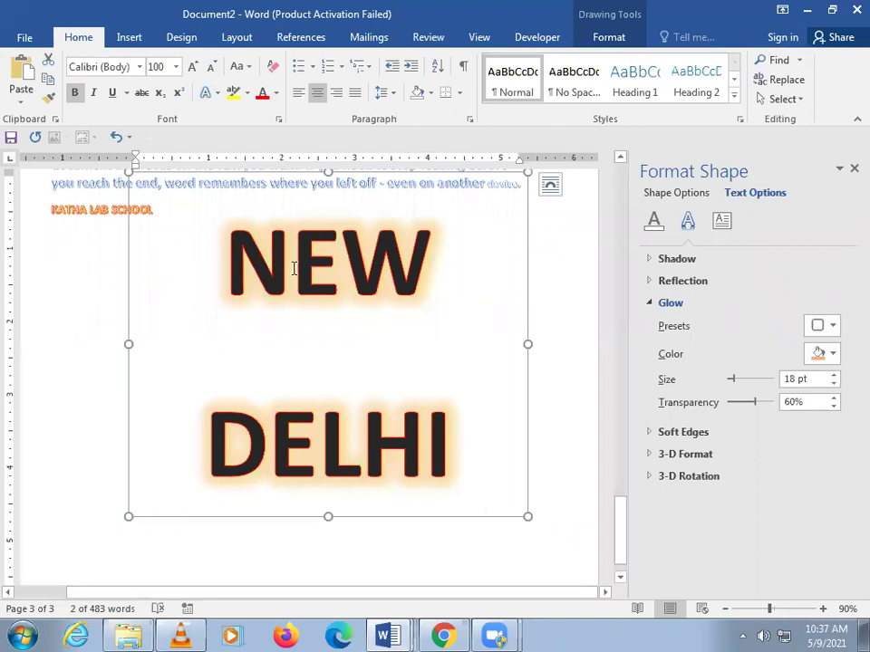
drag(347, 354, 463, 473)
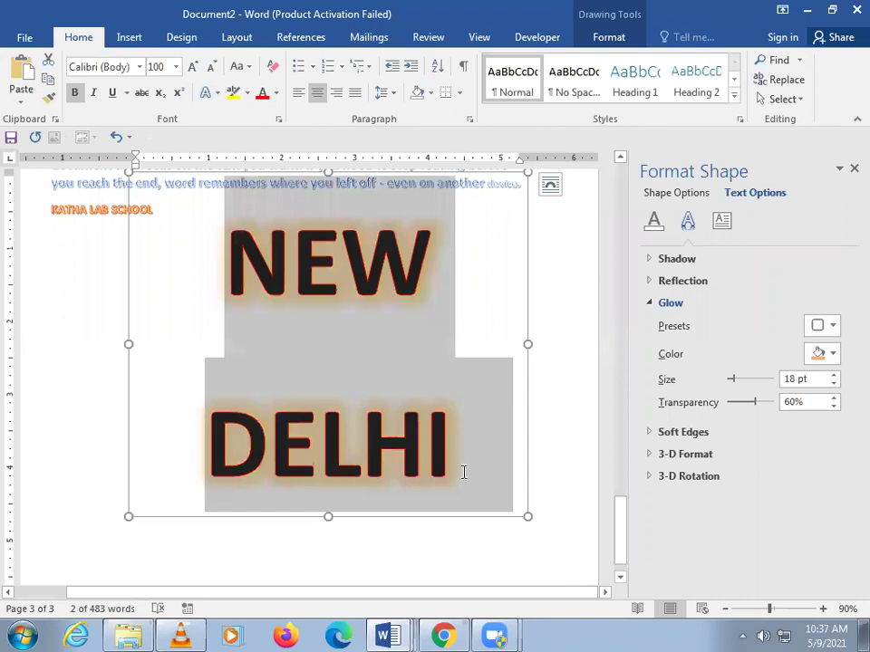
Remove space after paragraph and set 1.0 line spacing for the NEW DELHI text.
click(386, 93)
click(443, 280)
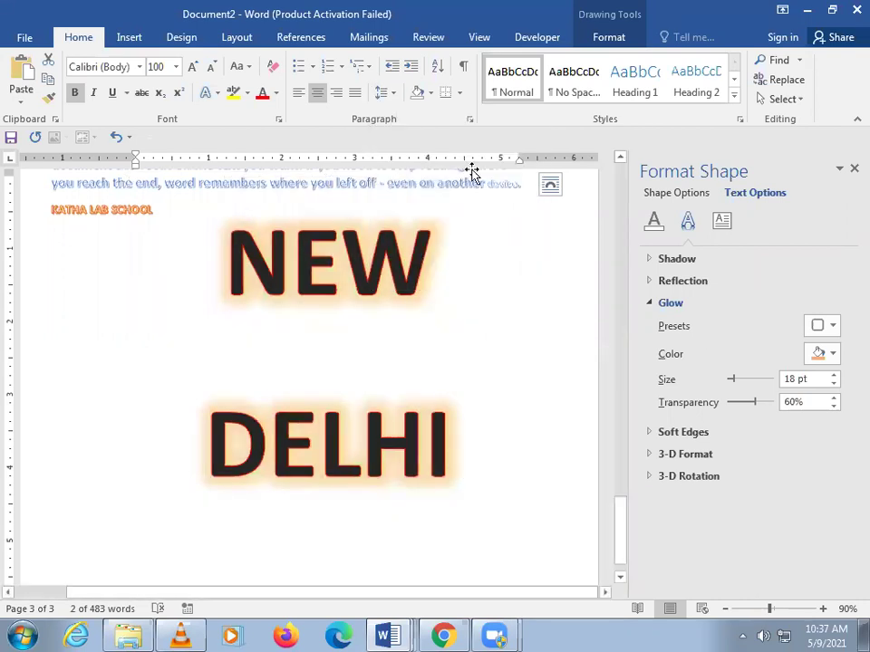
click(392, 94)
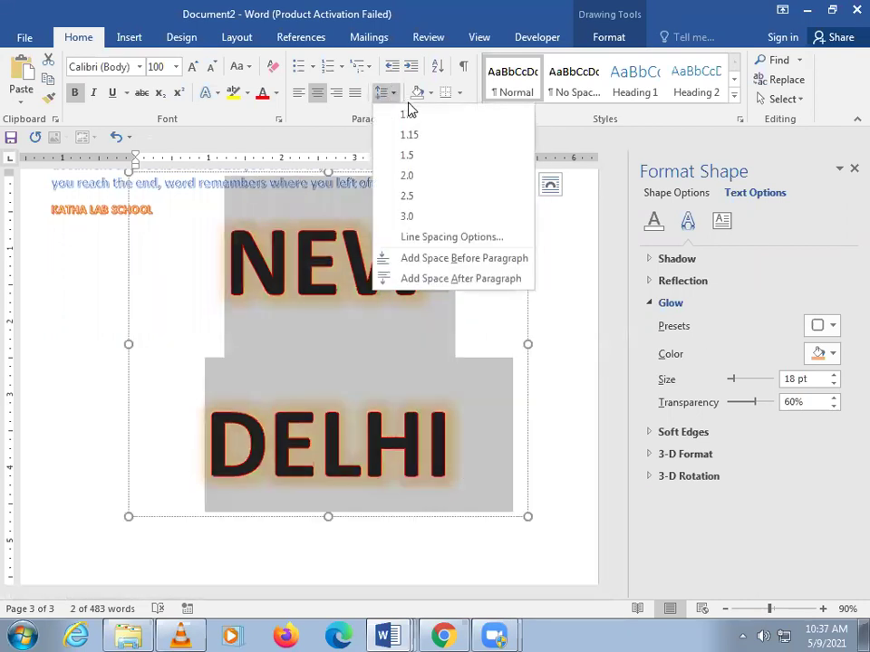
click(410, 114)
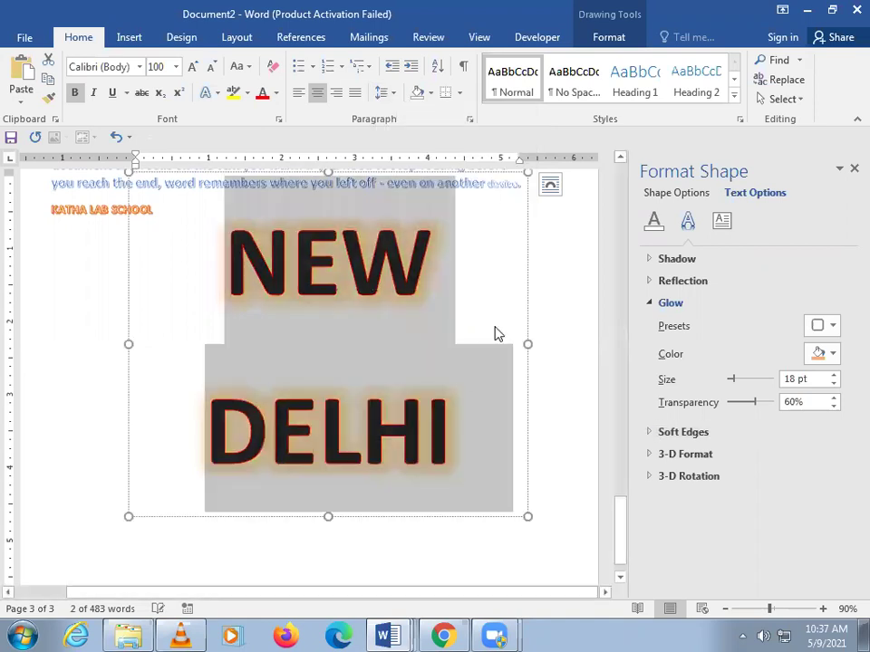
click(571, 390)
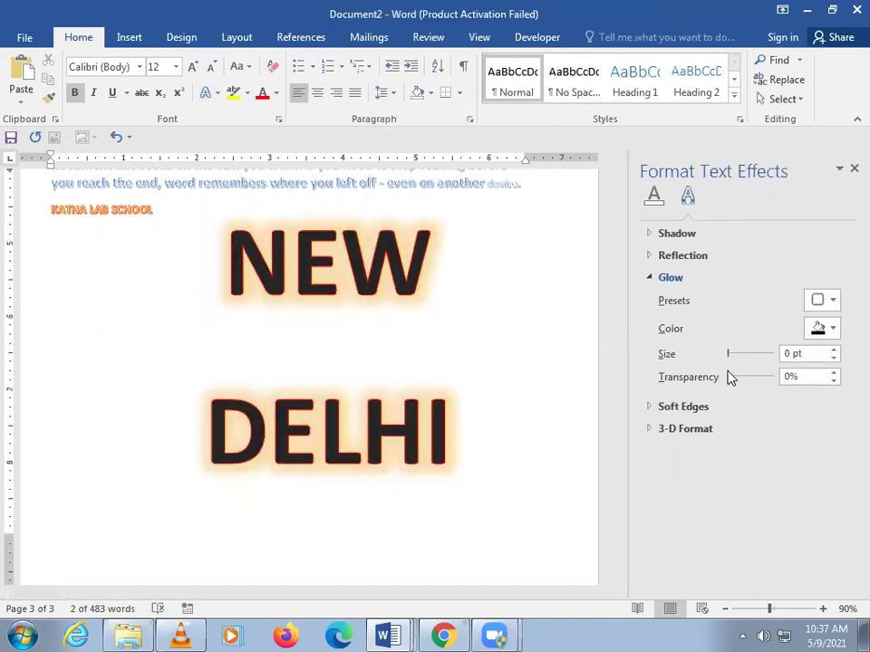
drag(730, 383, 785, 393)
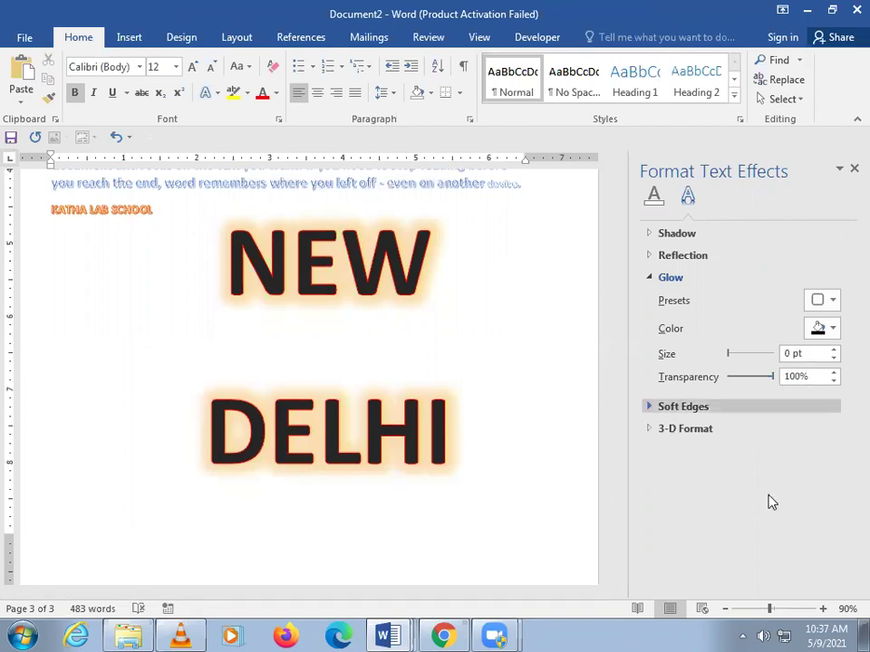
Lower the NEW DELHI glow transparency step by step to 52%.
click(341, 263)
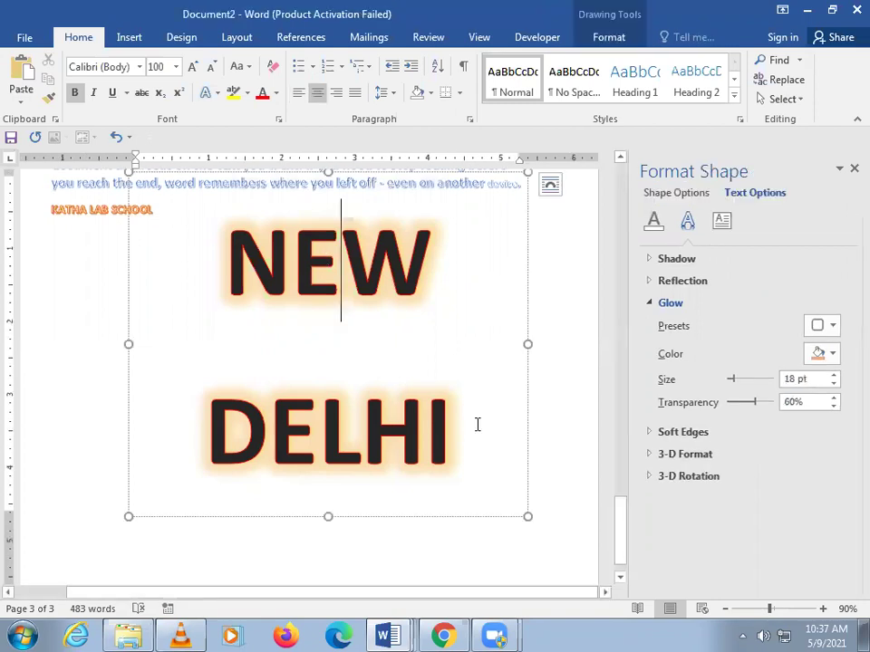
triple_click(477, 425)
drag(764, 411, 779, 418)
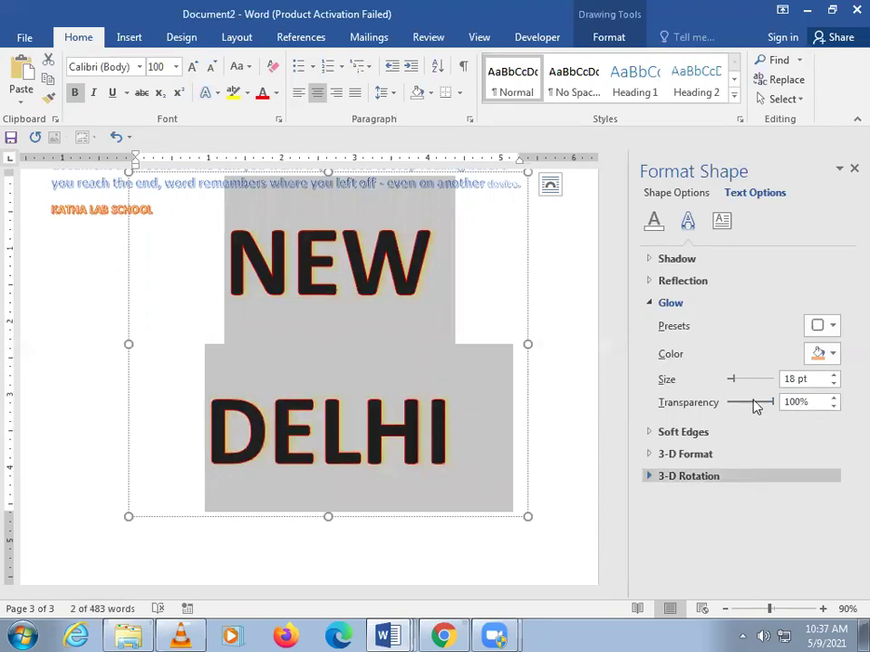
drag(752, 402, 748, 401)
click(749, 406)
click(748, 406)
click(748, 406)
click(748, 406)
click(749, 406)
click(748, 406)
click(749, 406)
click(749, 405)
click(748, 406)
click(748, 406)
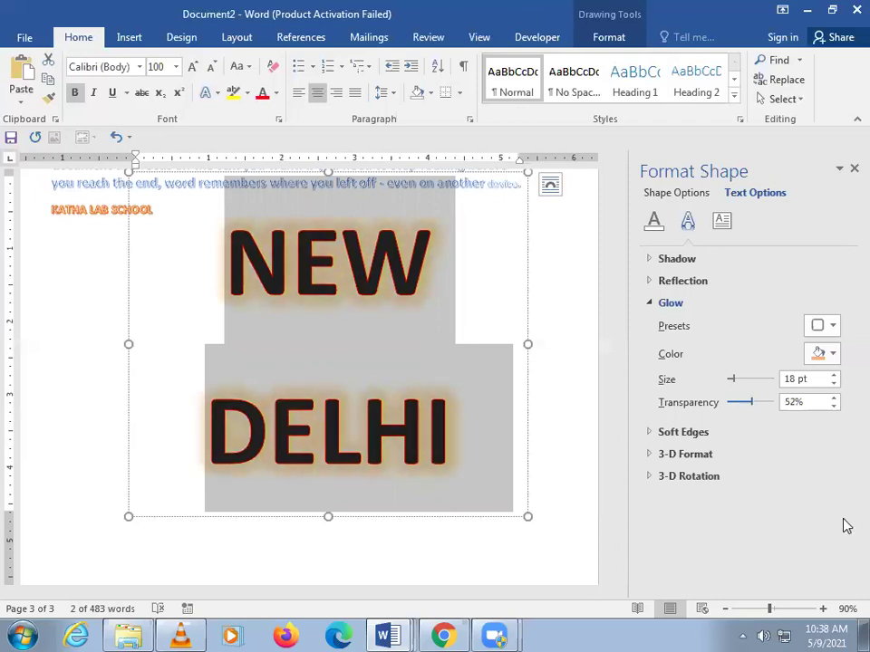
Reselect the NEW DELHI box and collapse the Glow section.
click(561, 287)
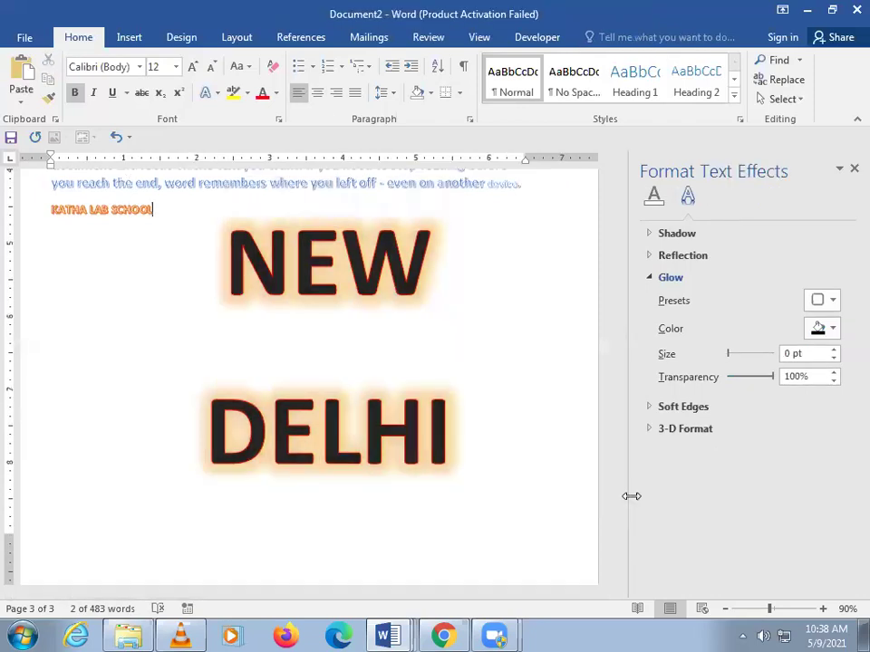
click(412, 471)
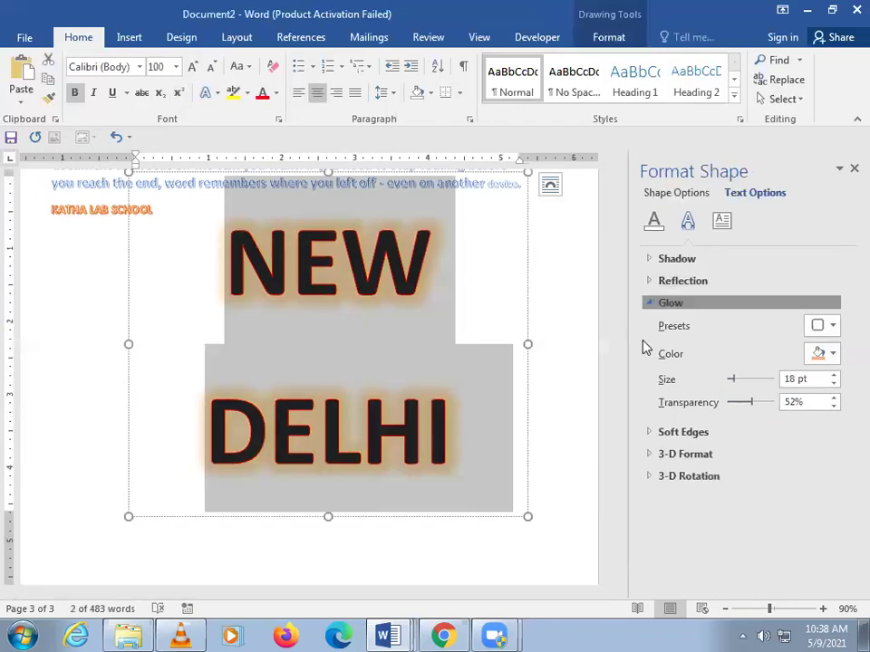
click(670, 303)
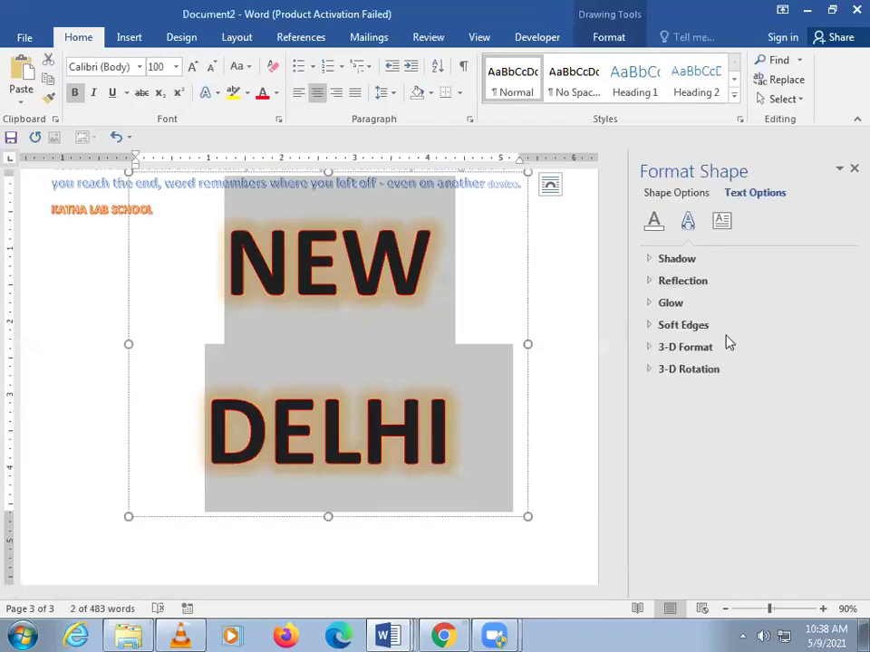
Apply a 3 pt by 3 pt Bottom bevel from 3-D Format to NEW DELHI.
click(668, 328)
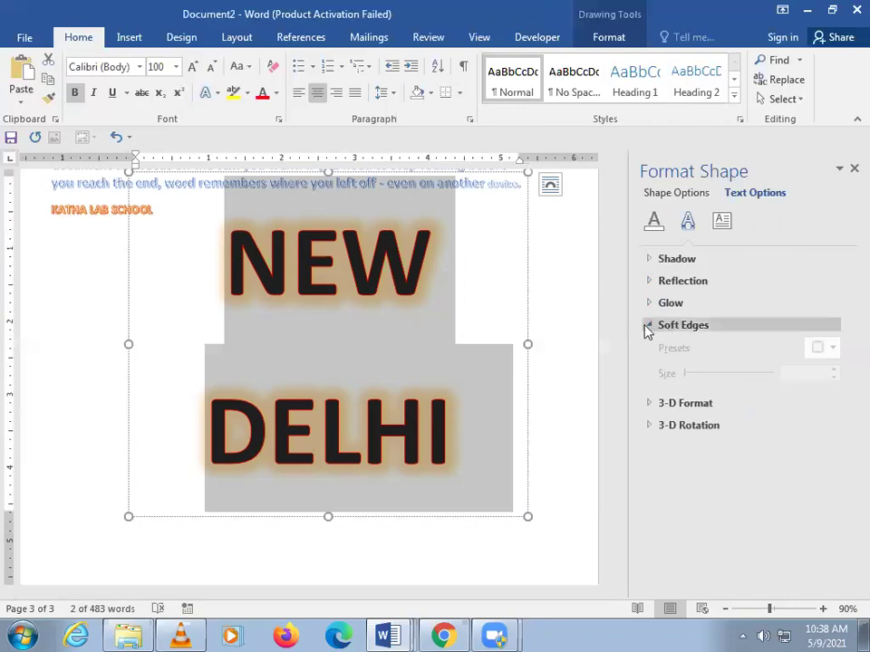
click(647, 328)
click(654, 348)
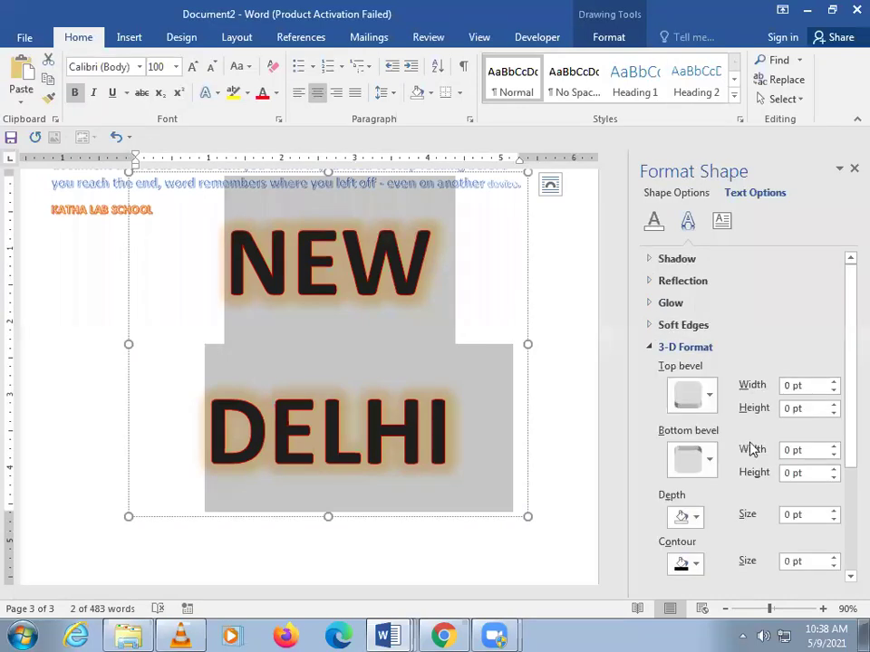
scroll(845, 352, down, 3)
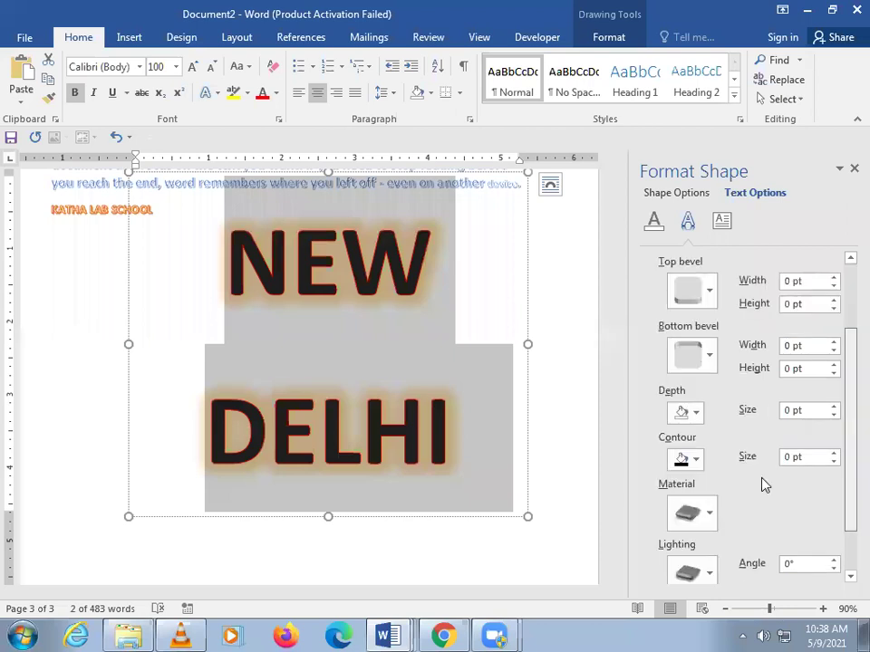
click(696, 355)
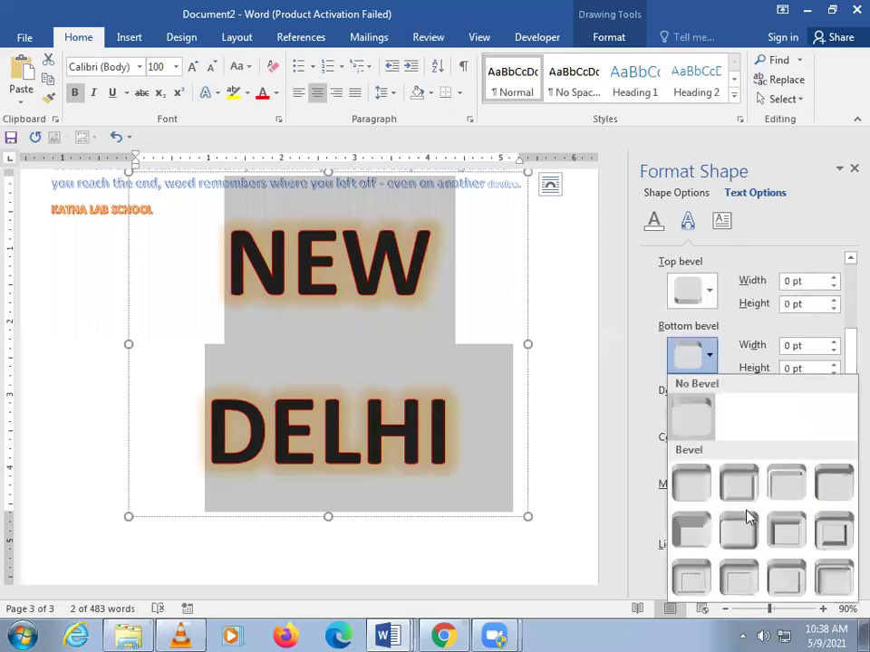
key(Escape)
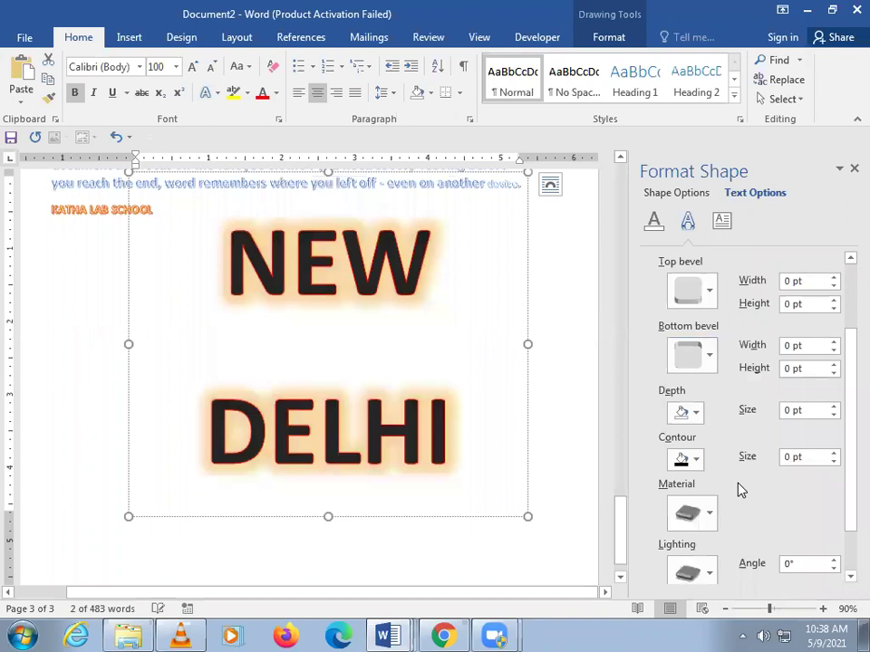
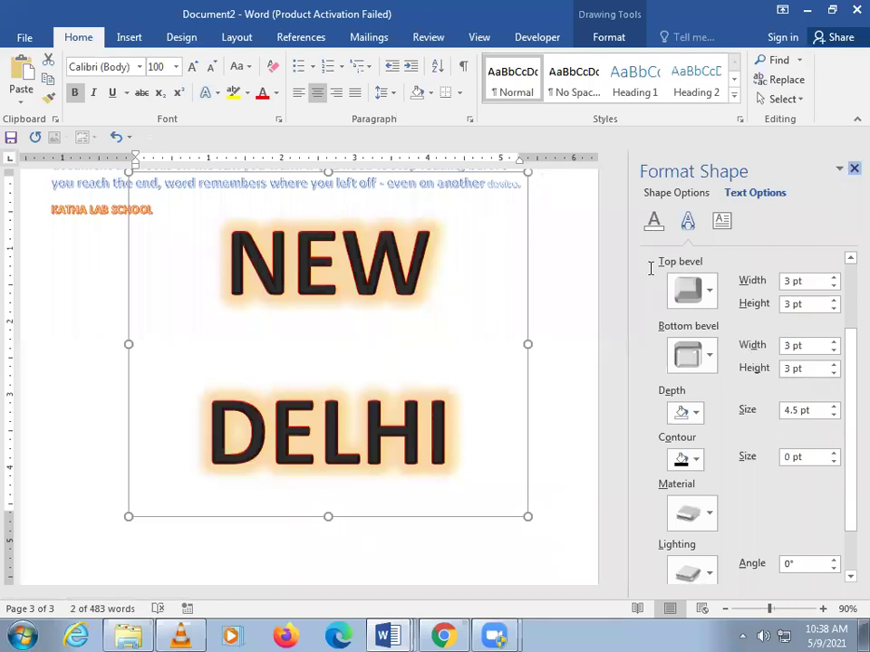
Close the Format Shape pane and delete the selected NEW DELHI text box.
click(853, 168)
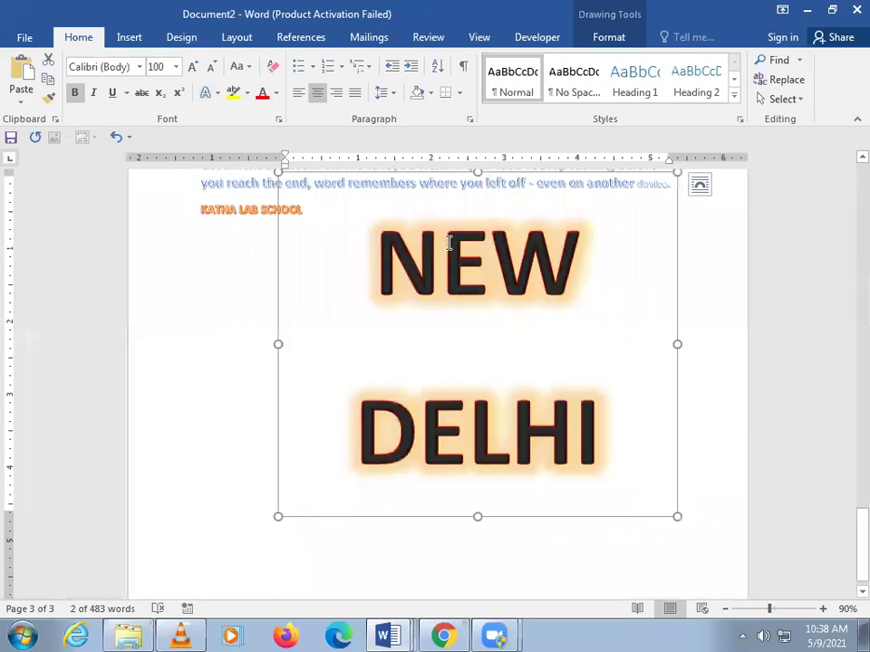
click(217, 93)
mouse_move(245, 361)
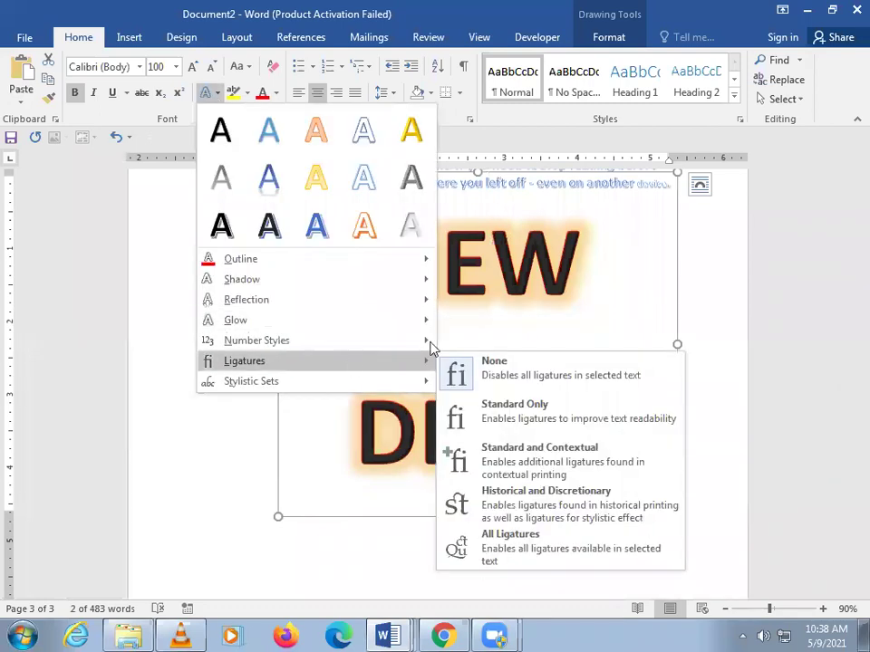
click(686, 230)
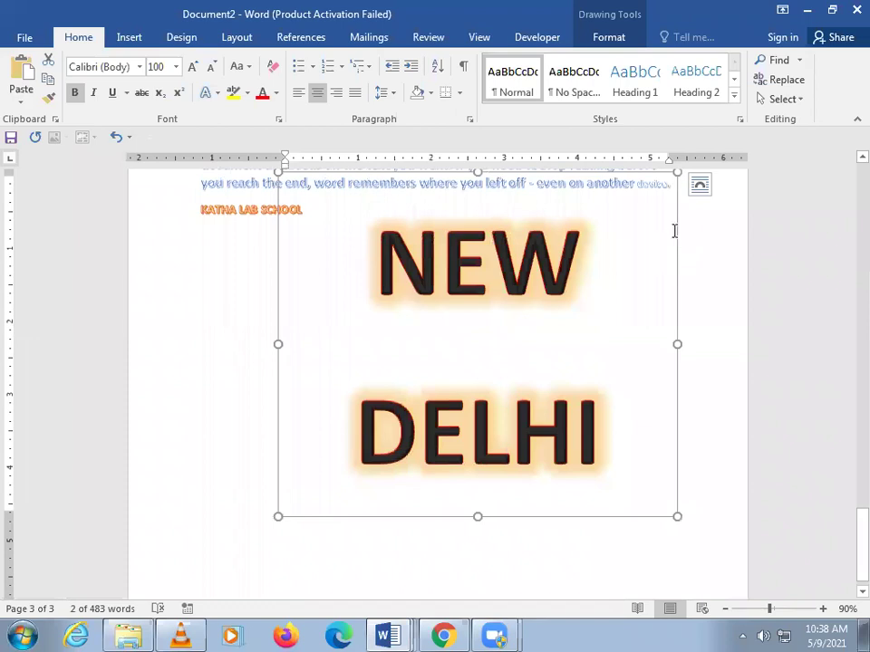
key(Delete)
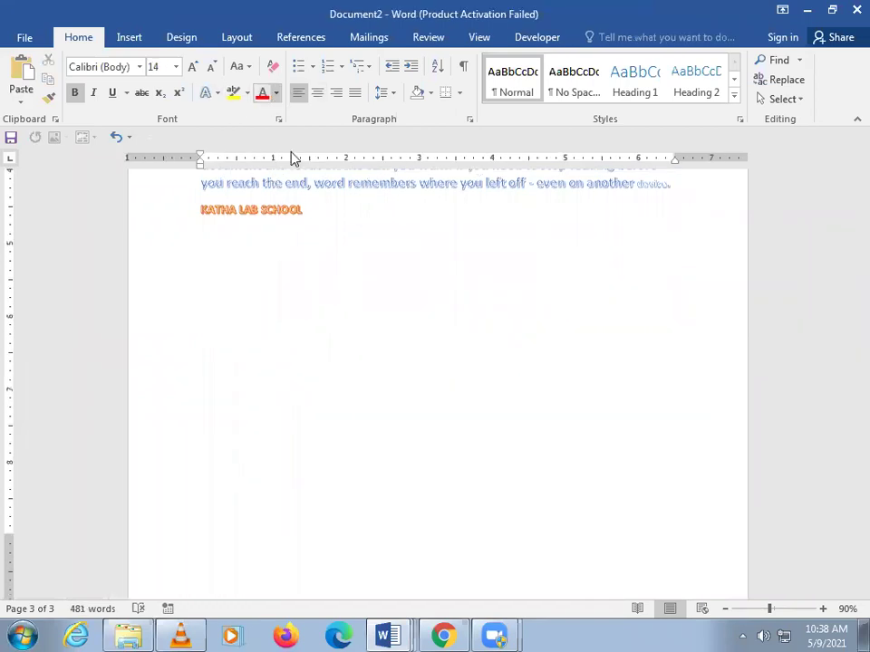
Mix a custom bright green font colour (RGB 46, 214, 150) on the Colors dialog's Custom tab.
click(277, 93)
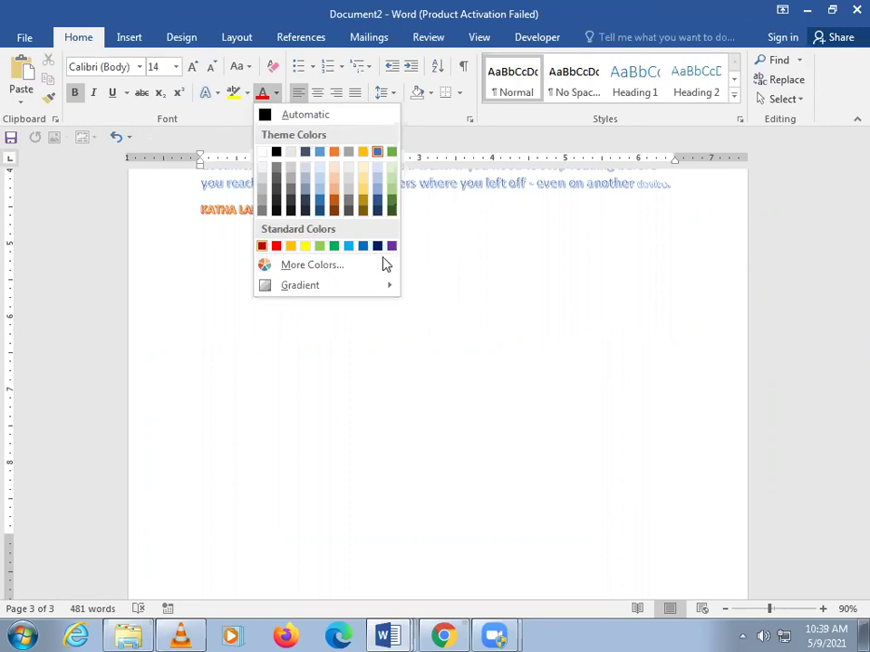
click(319, 277)
click(619, 154)
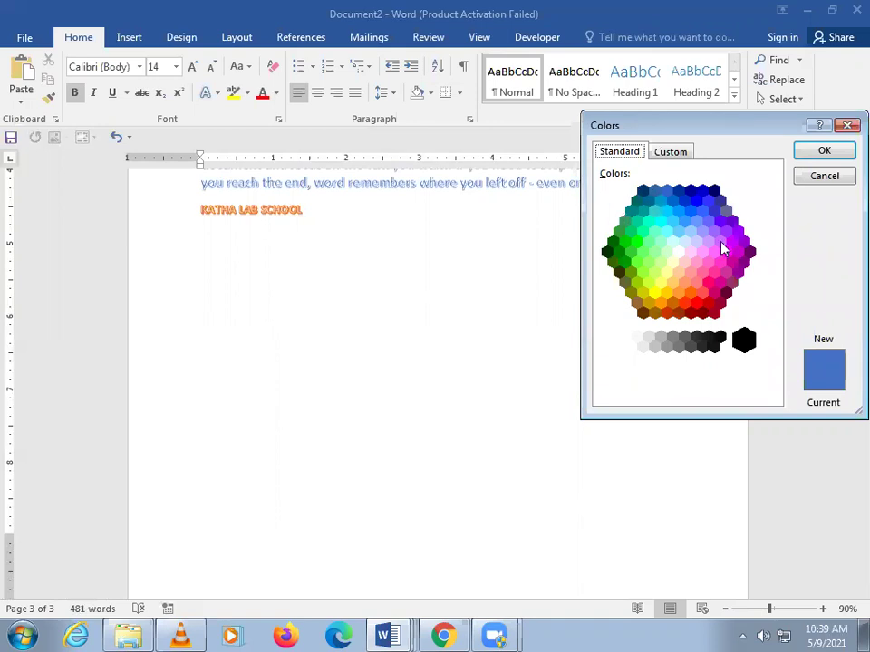
click(671, 151)
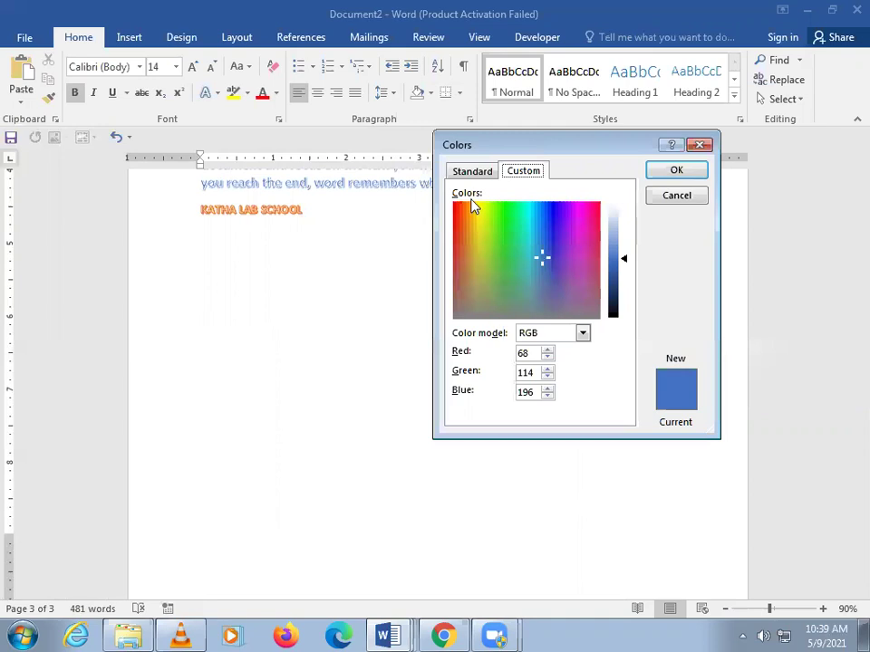
click(530, 324)
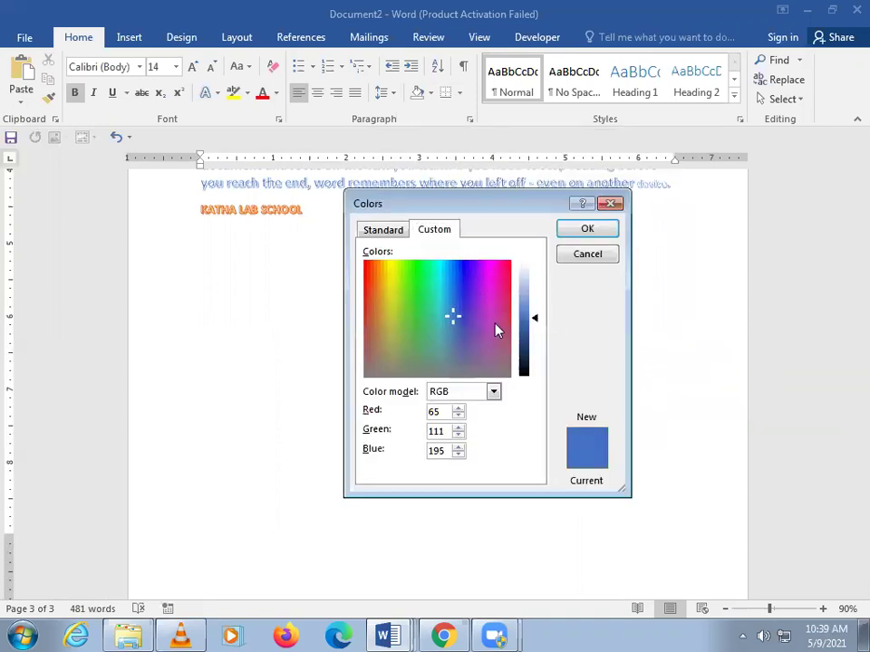
mouse_move(452, 322)
mouse_down()
mouse_move(422, 282)
mouse_move(429, 304)
mouse_up()
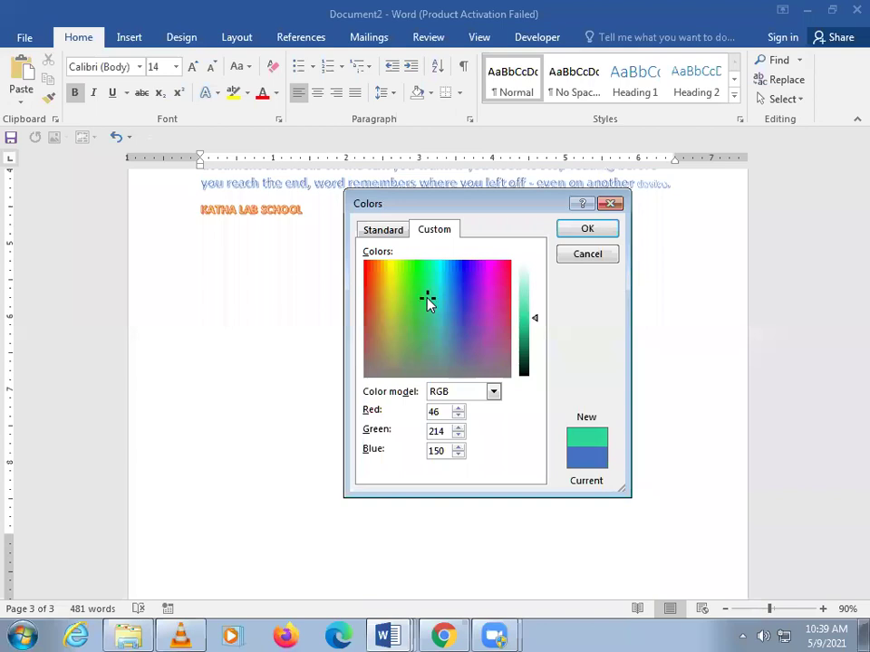
click(593, 228)
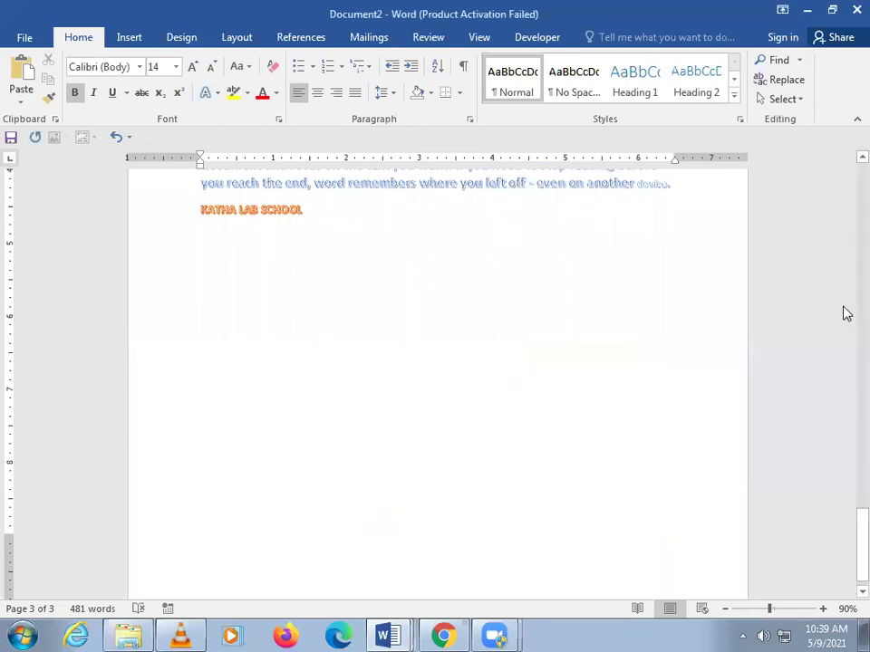
Apply the recent custom green to the 'Themes and styles' and 'Save time' paragraphs.
drag(844, 546, 848, 475)
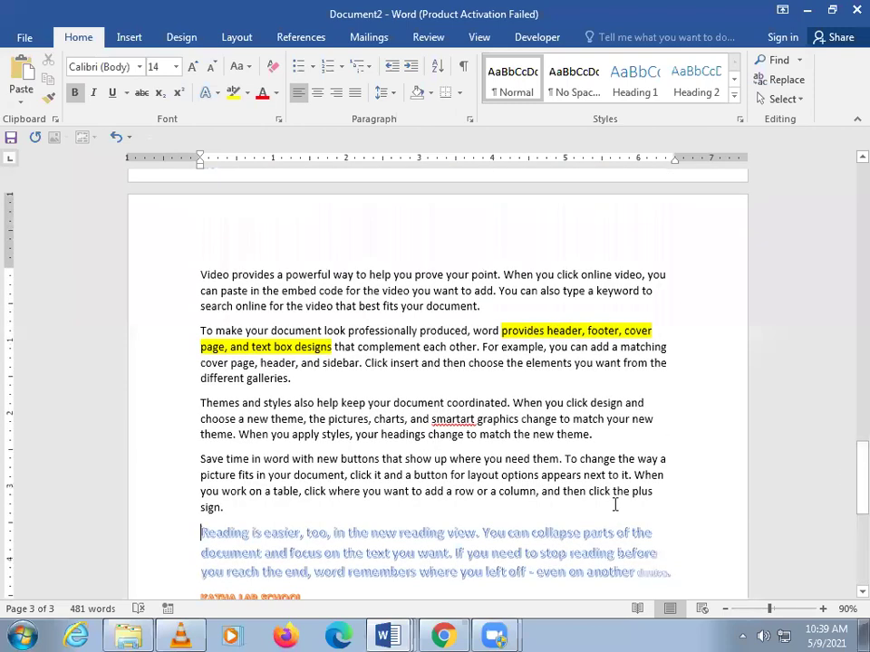
mouse_move(241, 476)
mouse_down()
mouse_move(267, 174)
mouse_move(194, 404)
mouse_up()
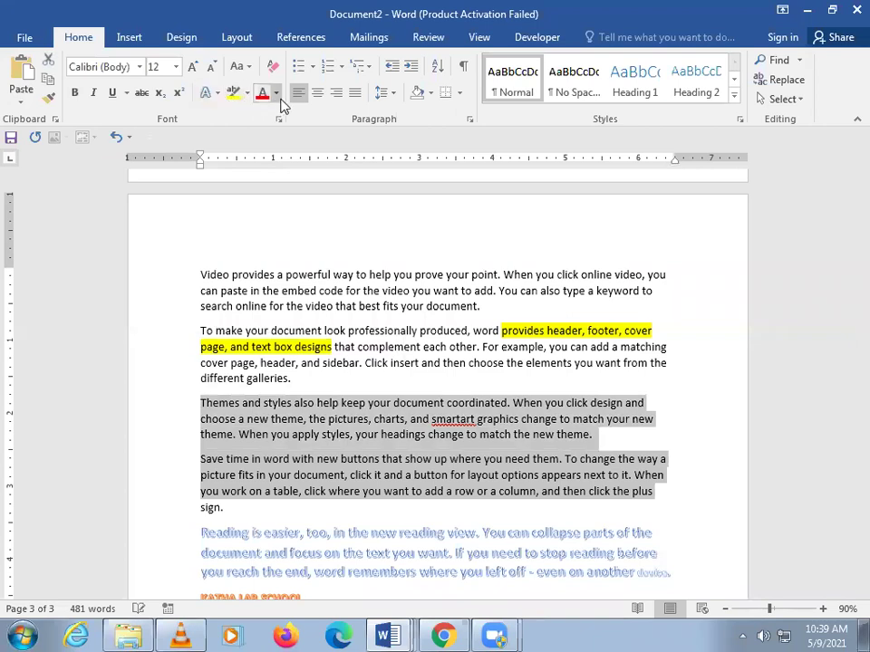
click(275, 93)
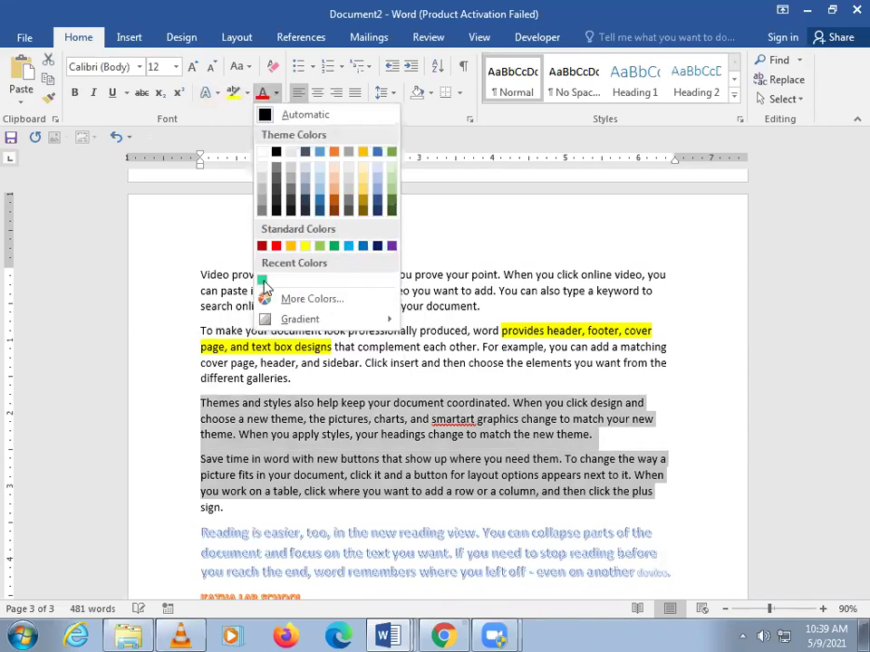
click(262, 280)
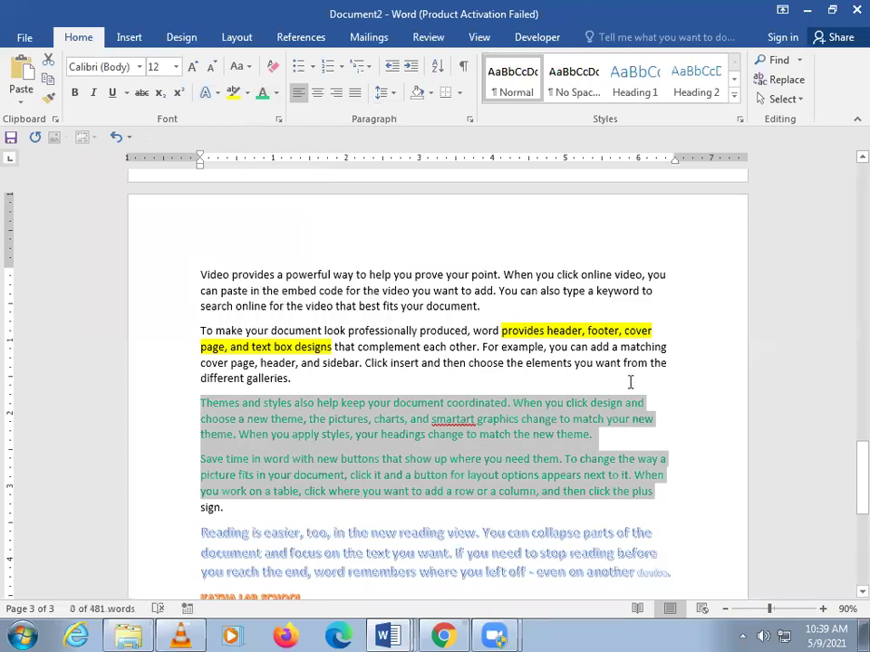
click(629, 379)
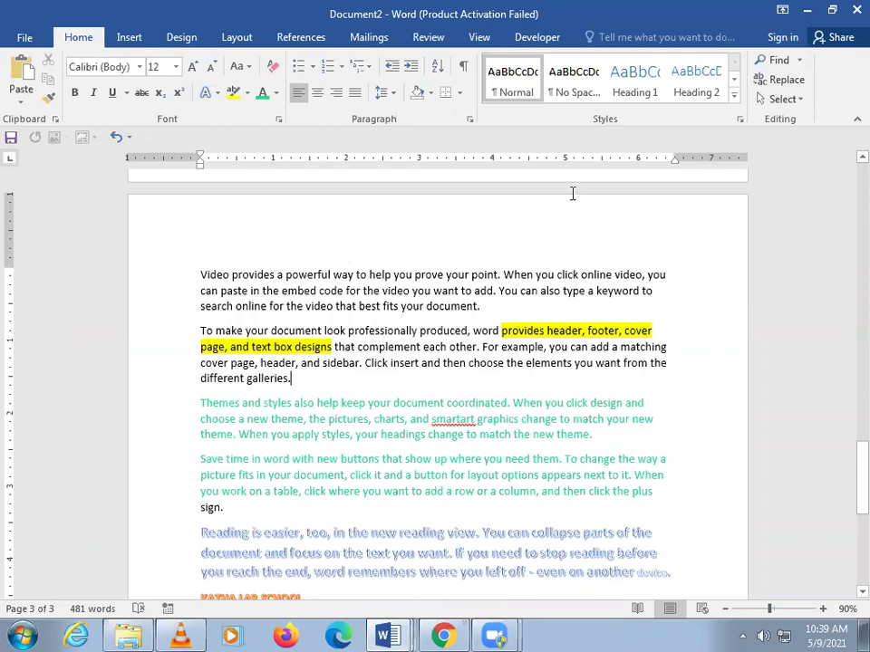
Clear all the old text from the page and type INDIA as the first line.
key(ctrl+a)
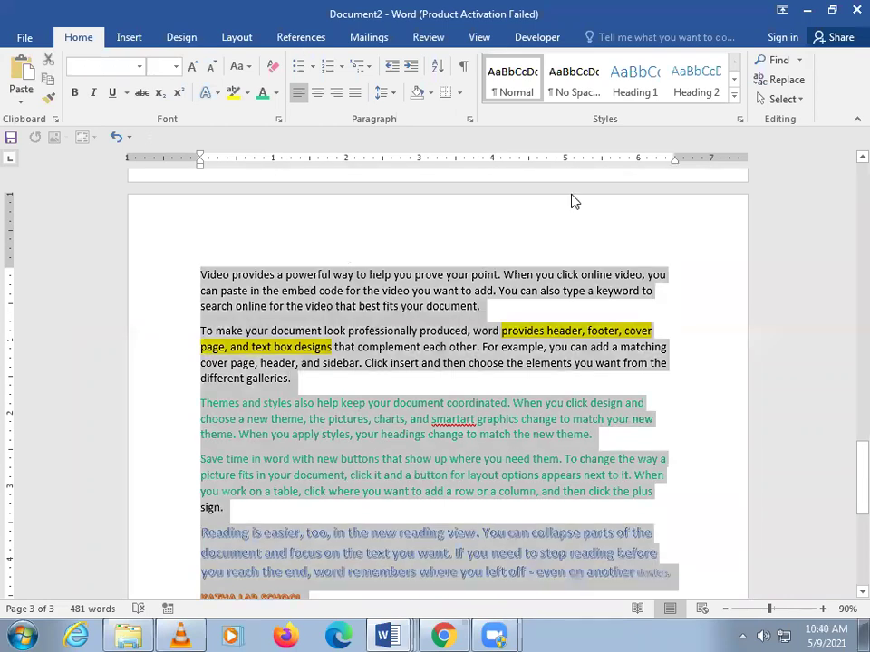
key(Delete)
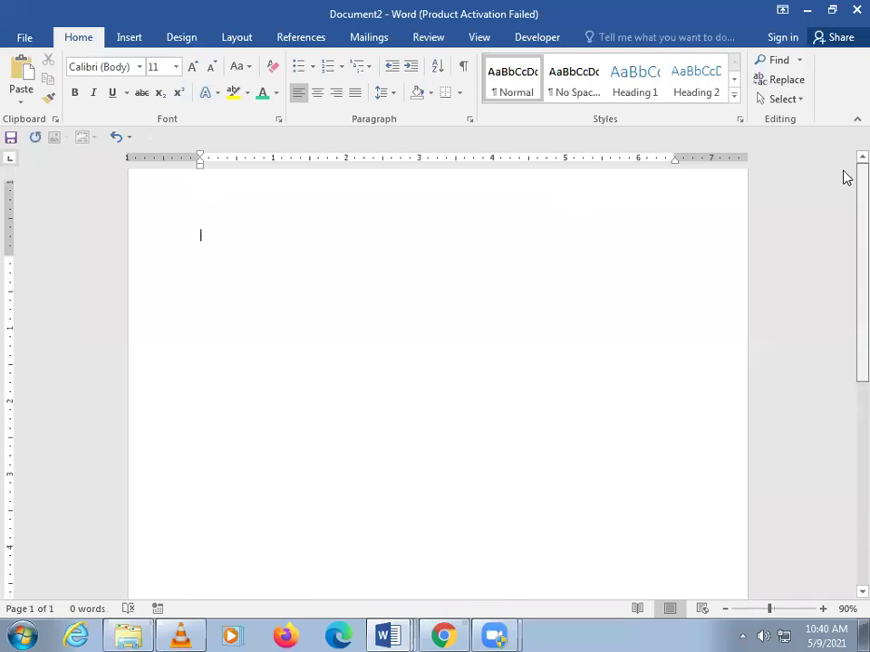
scroll(317, 171, up, 1)
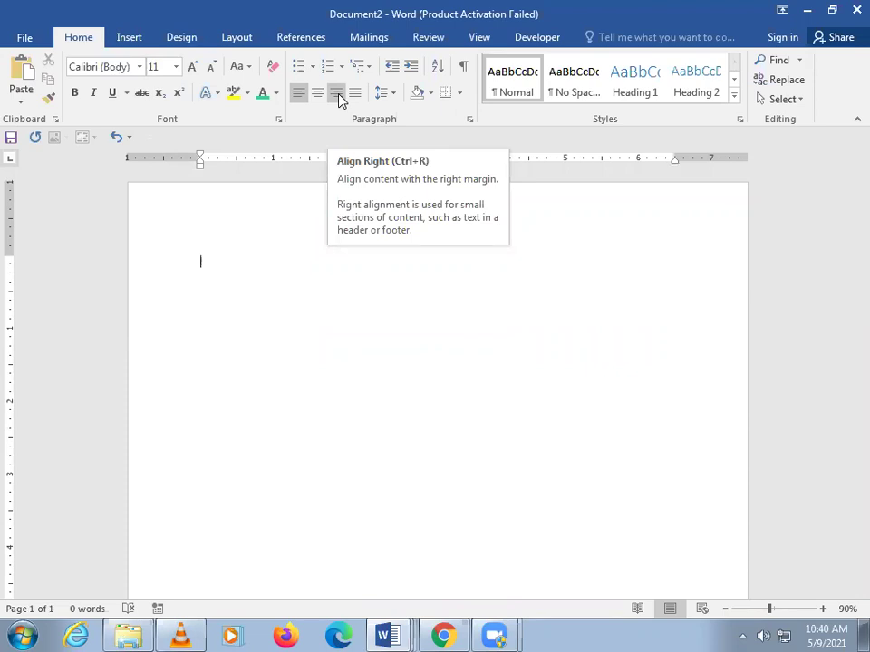
text(INDIA)
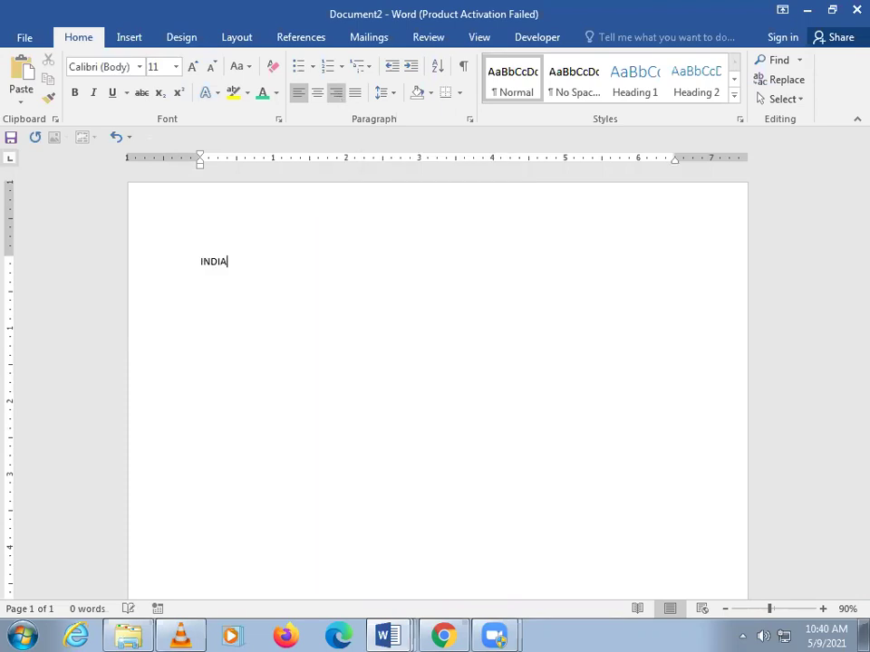
key(Return)
Type DELHI, MUMBAI, KOLKATTA, CHENNAI, LUCKNOW, PATNA and BARANASI on separate lines below INDIA.
text(DELHI)
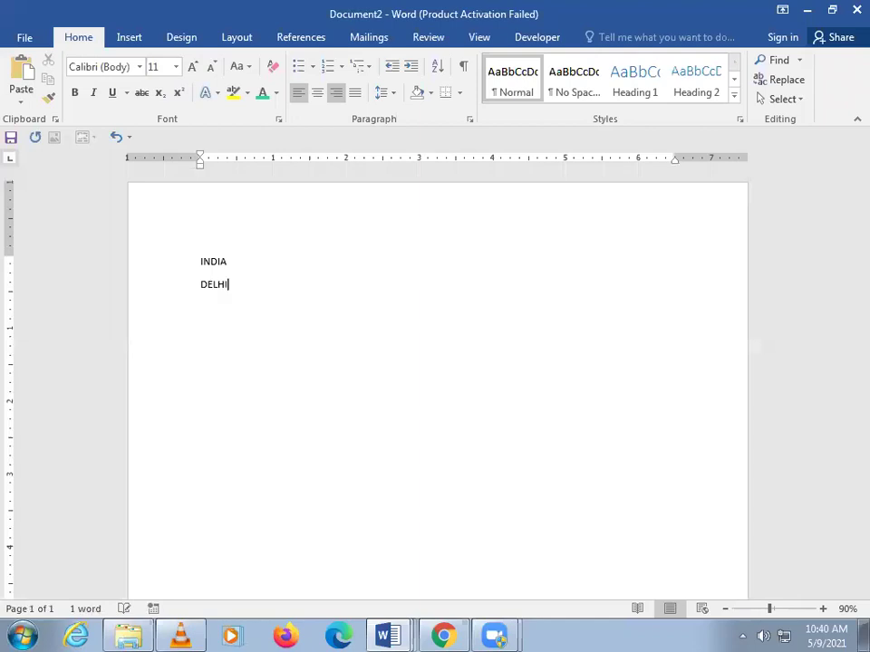
key(Return)
text(MUMBAI)
key(Return)
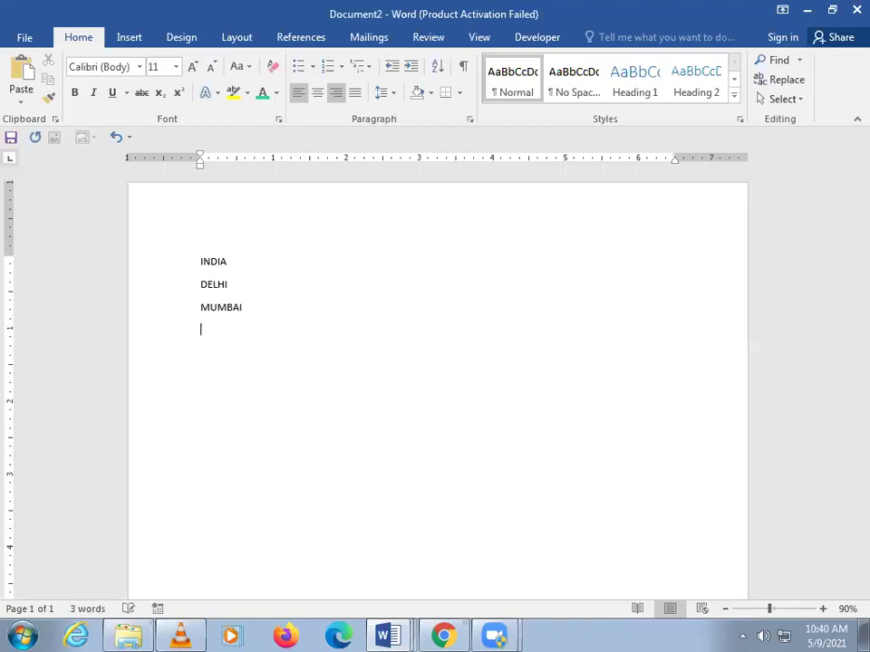
text(KOLKATT)
text(A)
key(Return)
text(CHE)
text(NNAI)
key(Return)
text(LU)
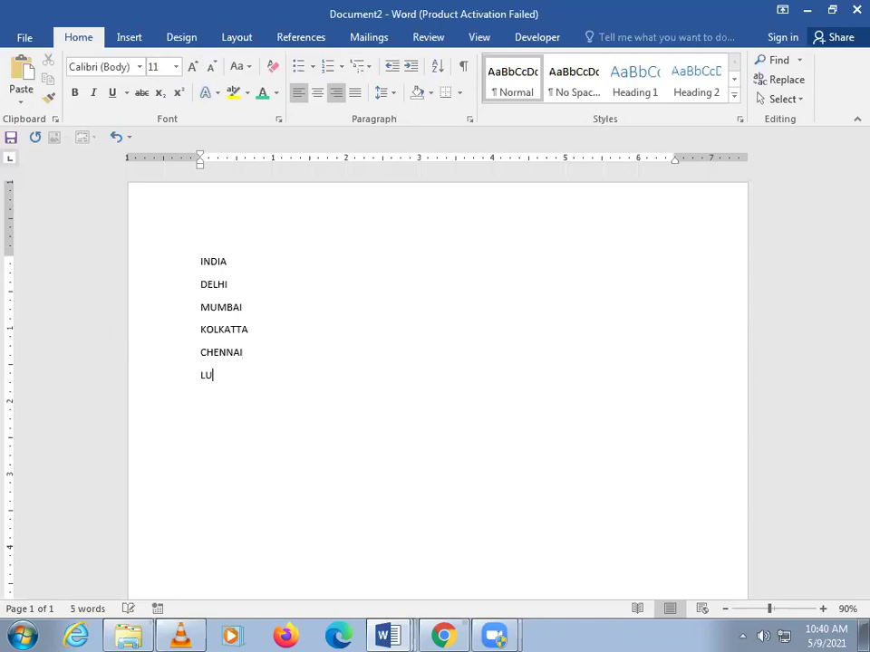
text(CKNOW)
key(Return)
text(PATNA)
key(Return)
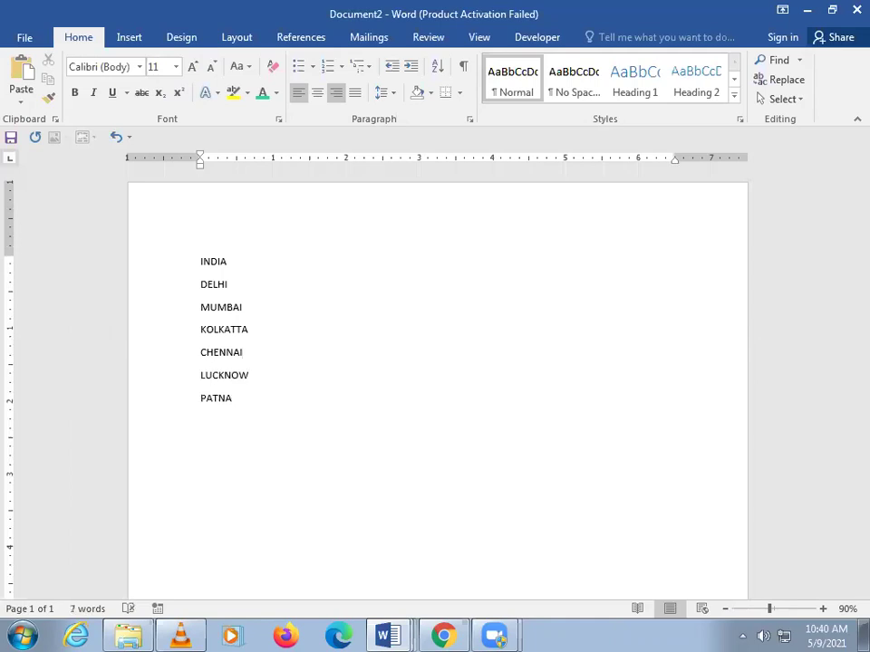
text(BANA)
key(BackSpace)
key(BackSpace)
text(RAN)
text(ASI)
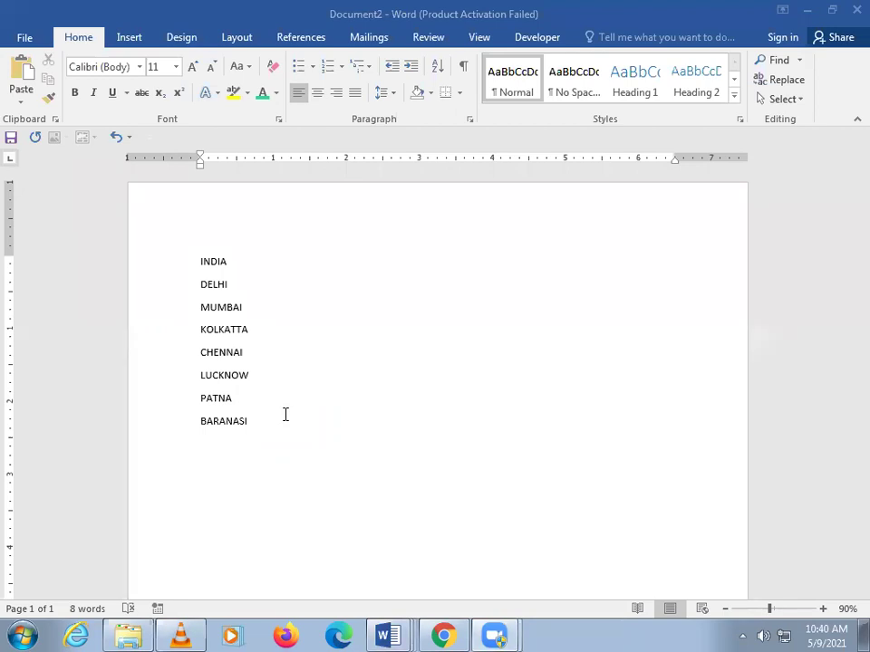
Paste another copy of the participants screenshot into the cian document, then return to Document2.
key(alt+Tab)
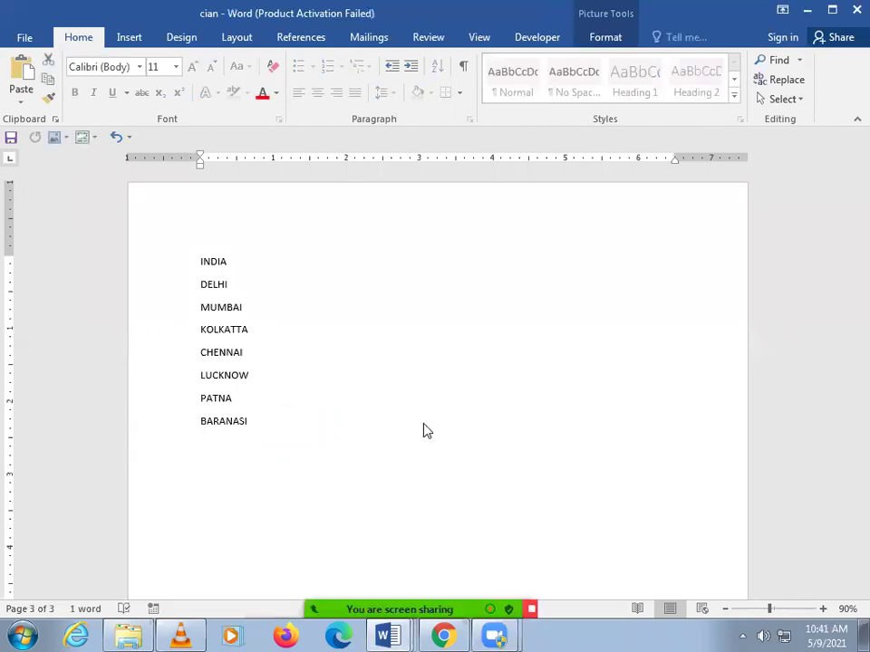
click(718, 266)
key(Return)
key(ctrl+v)
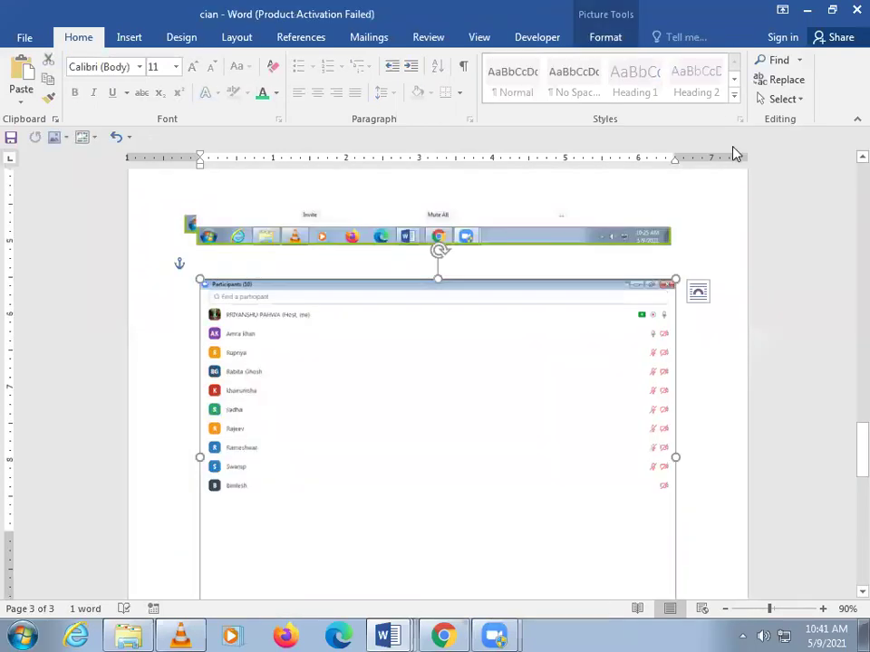
click(807, 9)
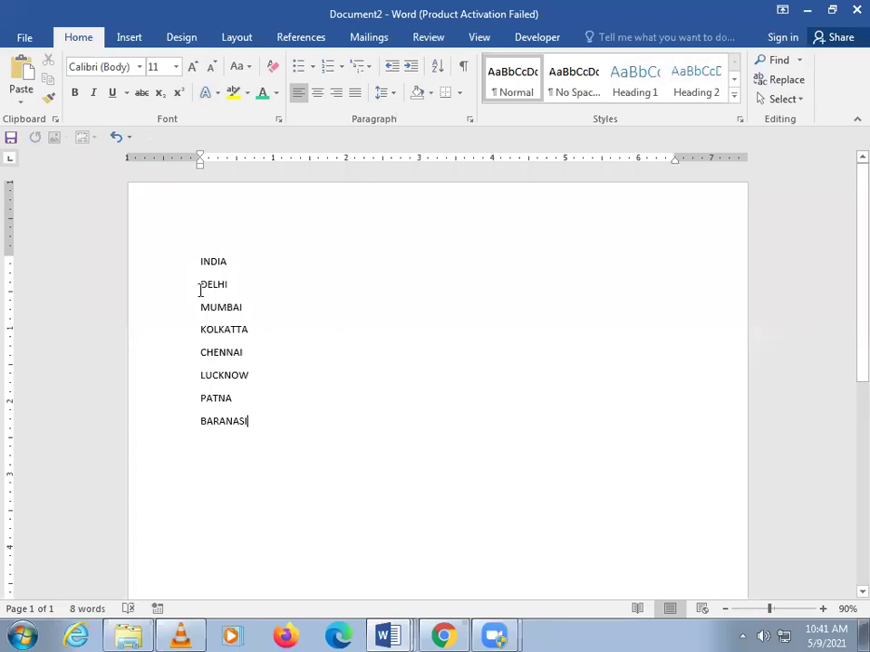
Make the city lines DELHI through BARANASI a bulleted list.
drag(200, 284, 290, 417)
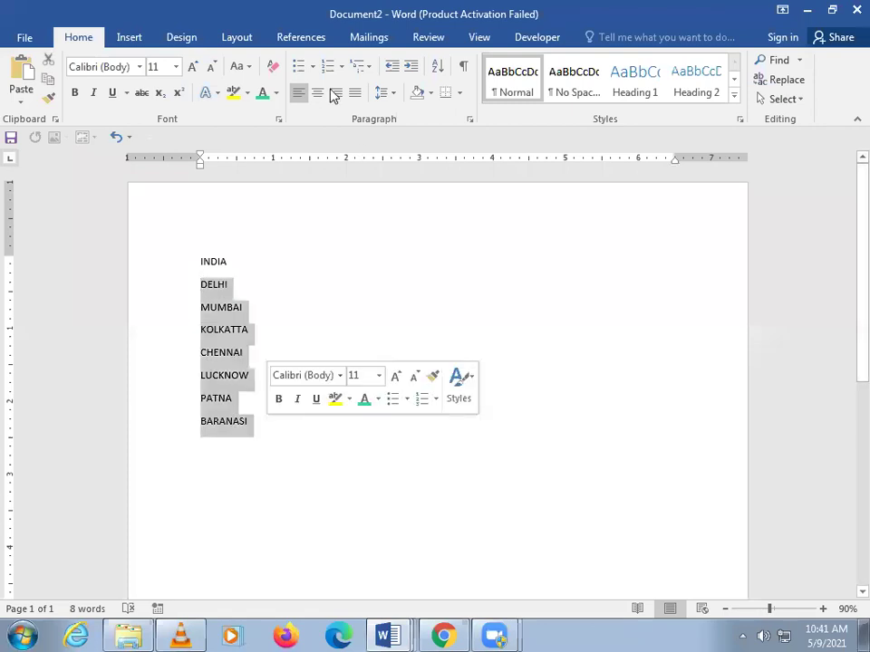
click(298, 66)
click(316, 251)
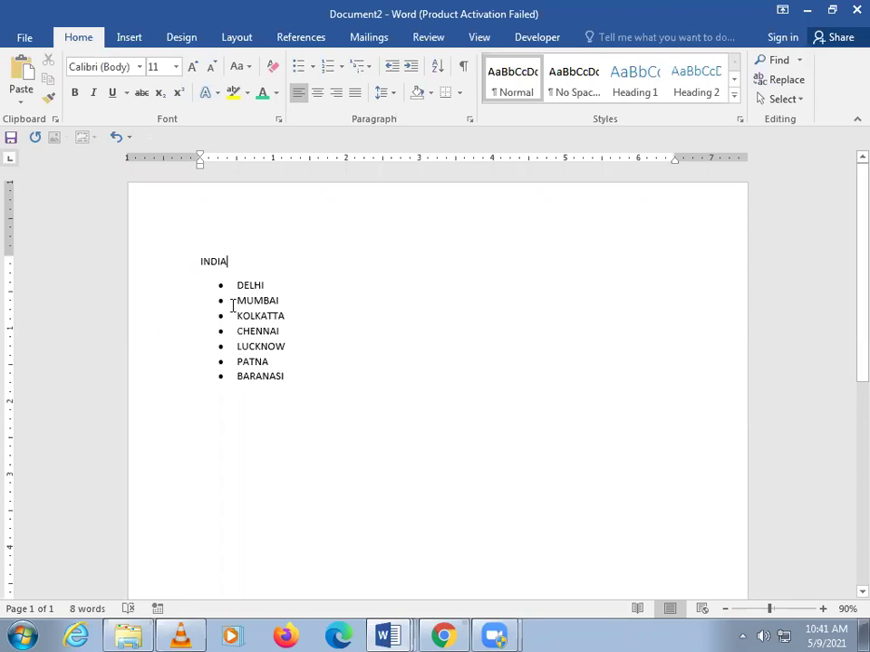
Add a new bullet after DELHI and start entering KALKA on it.
click(272, 288)
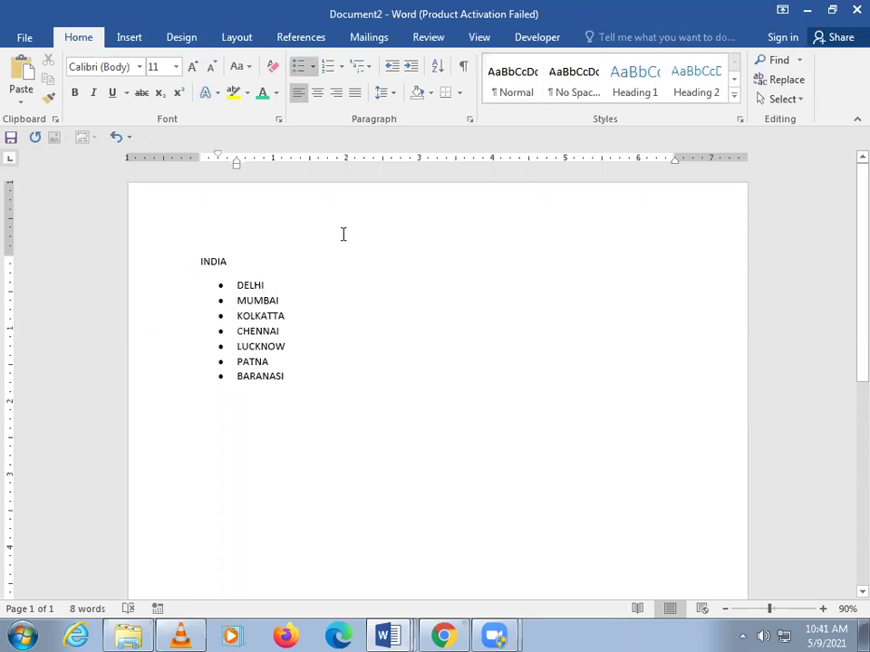
key(Return)
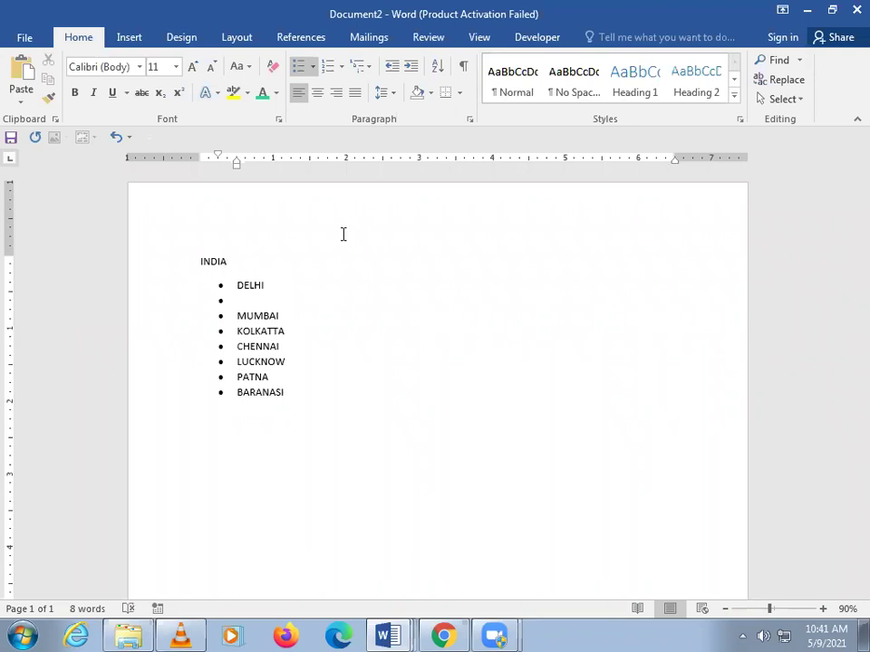
text(kA)
key(BackSpace)
key(BackSpace)
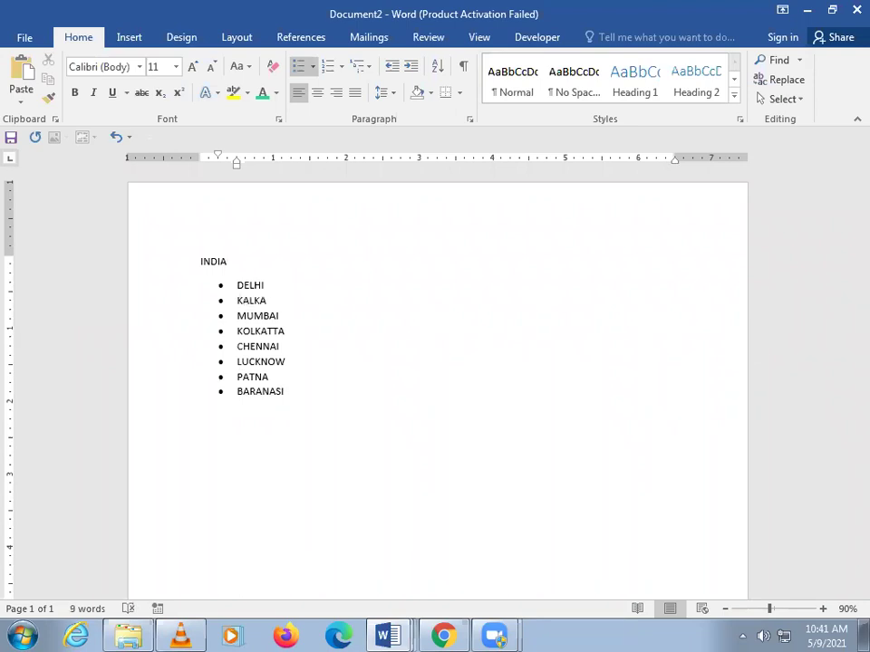
Add KALKA JI, GOVINPURI, TUGHALKABAD, BADARPUR and LAJPAT NAGAR as bullets after DELHI.
text( JI)
key(Return)
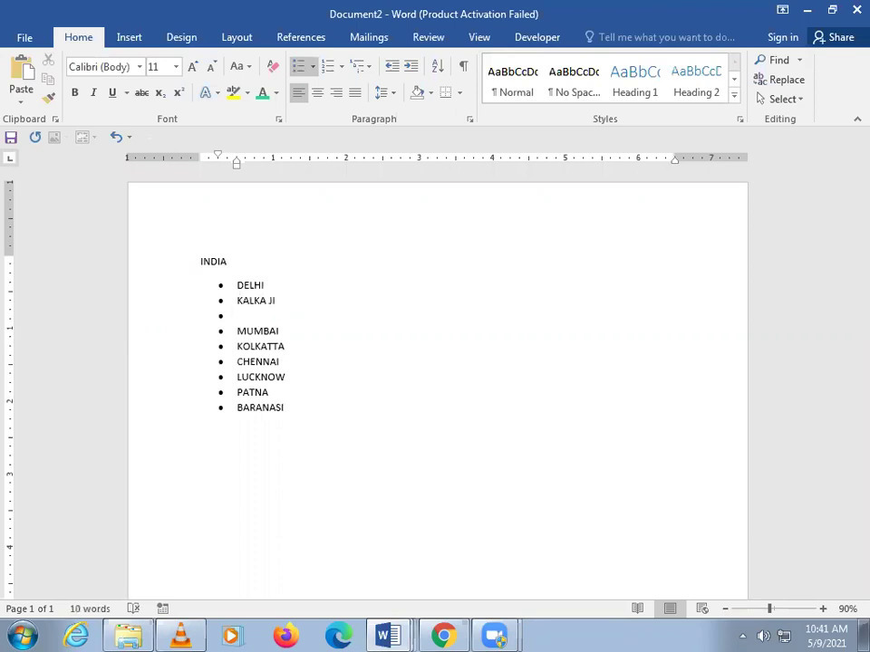
text(GOVINPURI)
key(Return)
text(T)
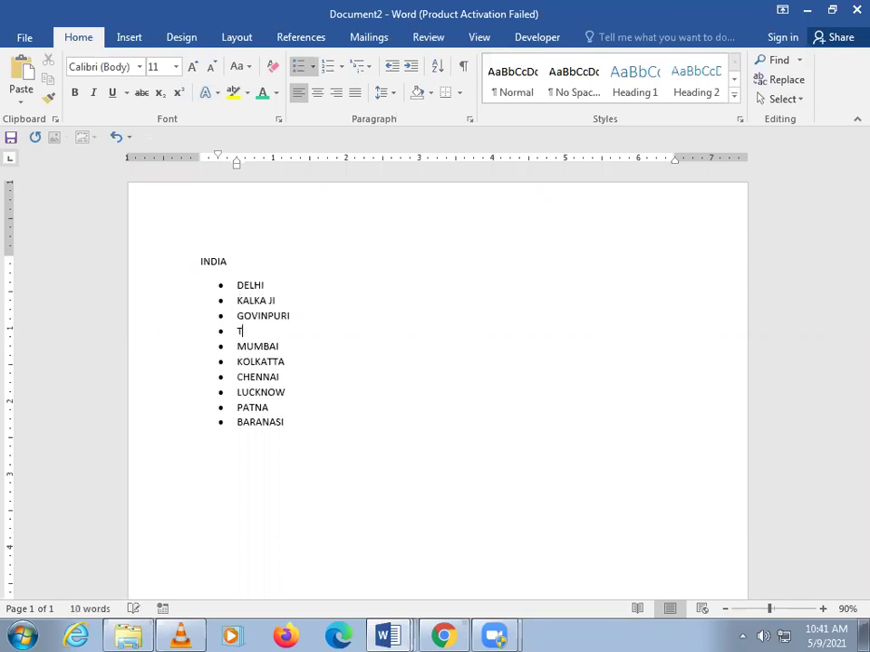
text(UG)
text(HA;L)
key(BackSpace)
key(BackSpace)
text(LKABAD)
key(Return)
text(BADARP)
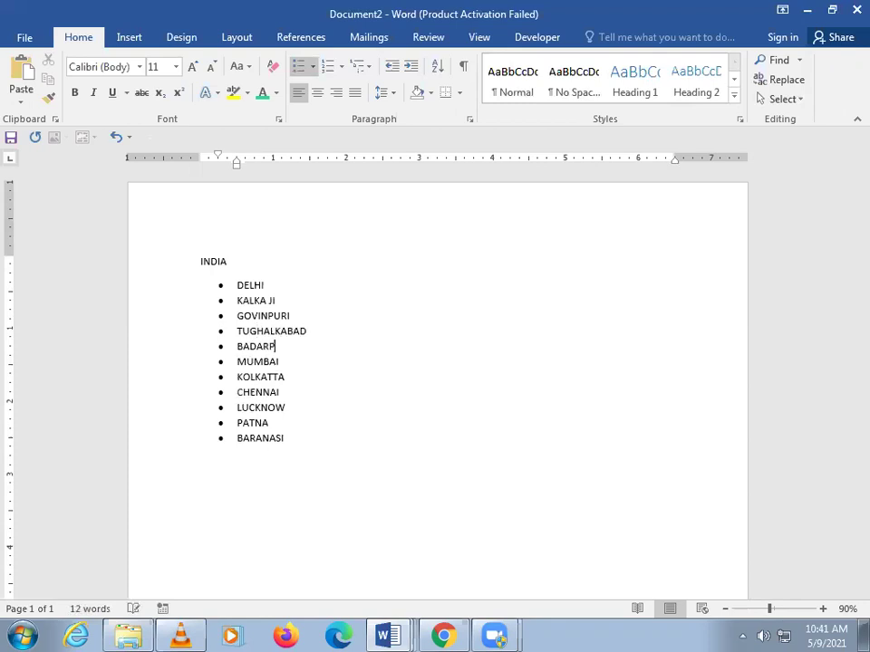
text(UR)
key(Return)
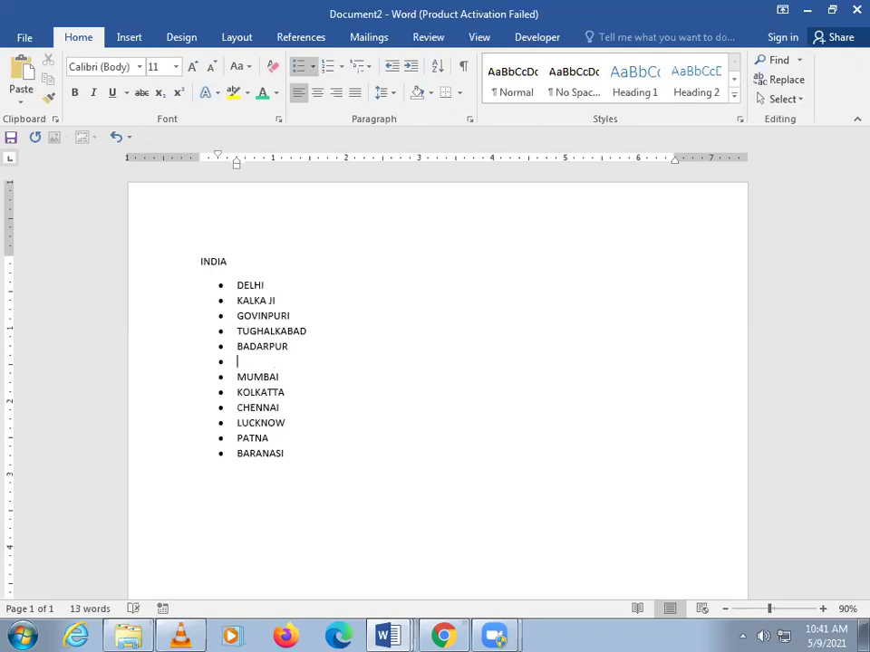
text(LAJ)
text(PAT NAGAR)
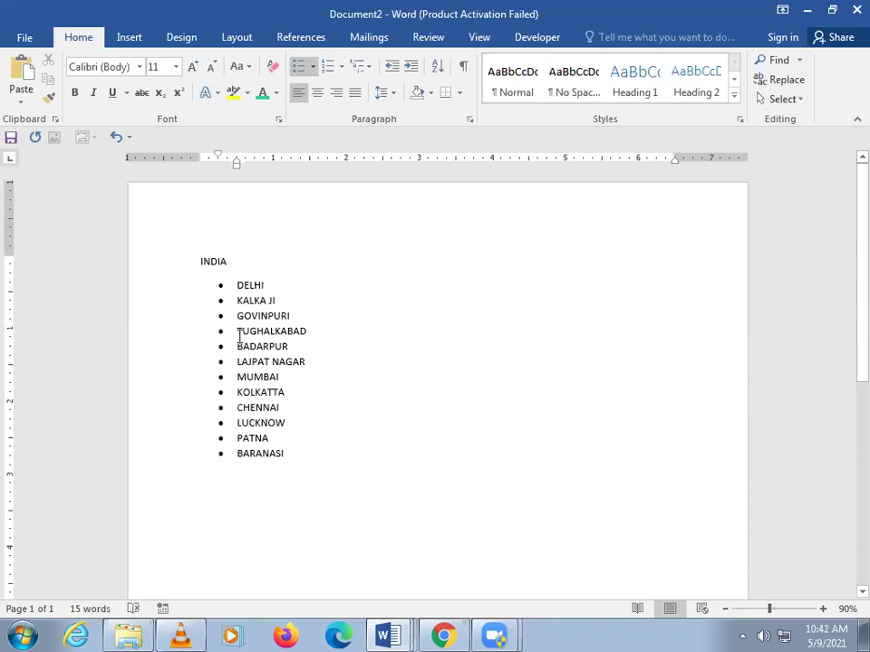
Indent the KALKA JI to LAJPAT NAGAR lines one level under DELHI with Increase Indent.
shift+click(231, 309)
click(310, 332)
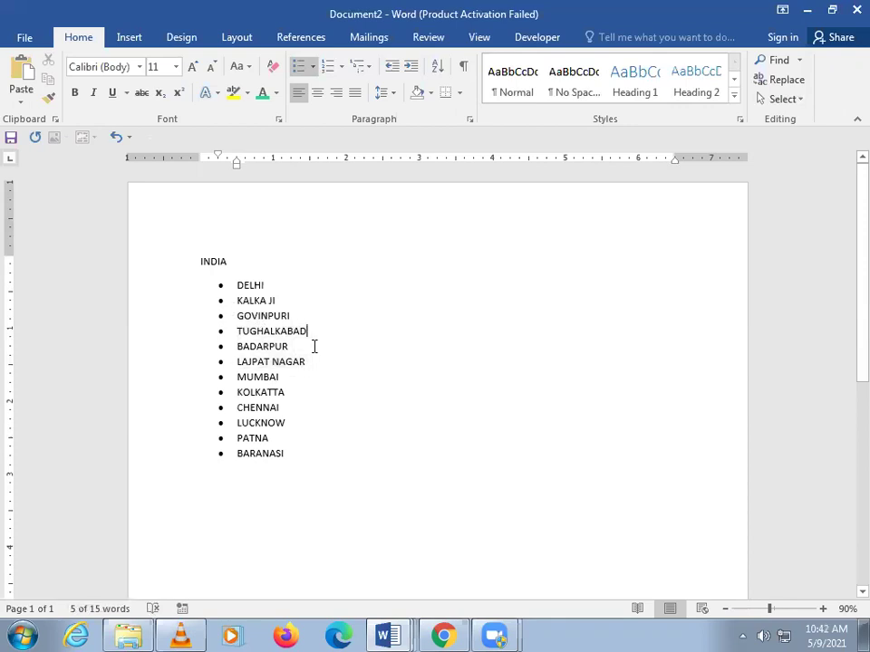
drag(238, 331, 308, 362)
shift+click(229, 302)
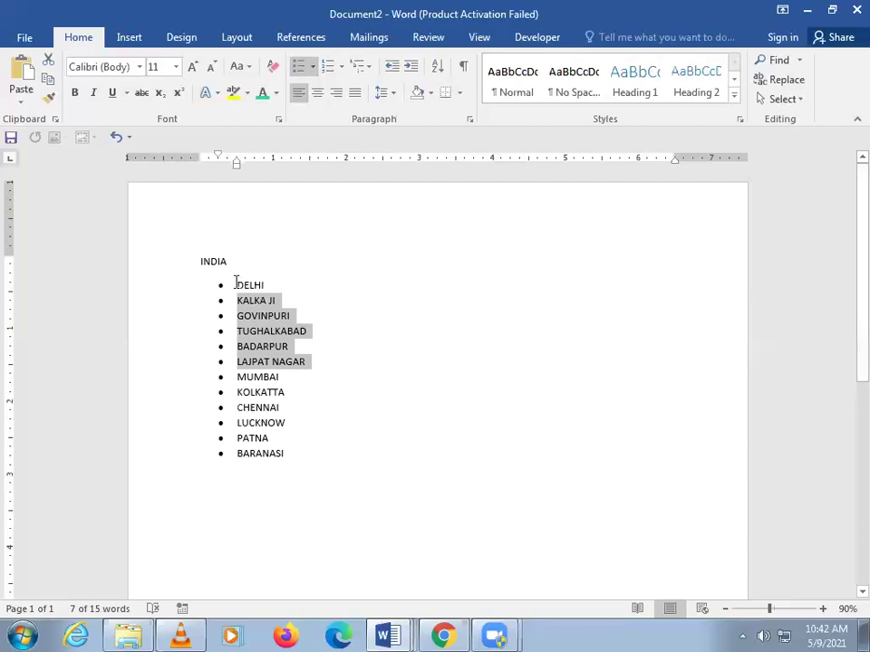
click(409, 72)
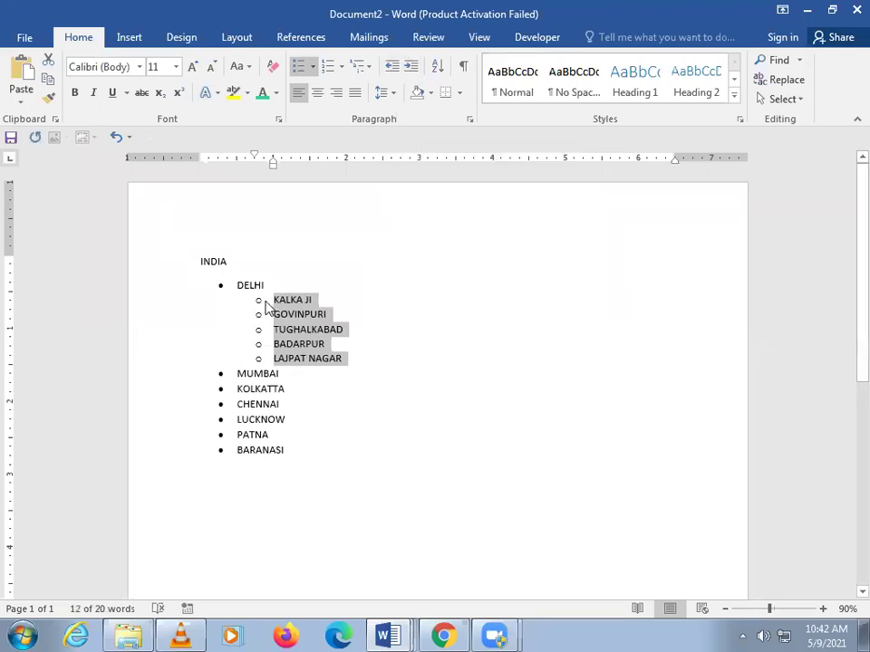
click(531, 324)
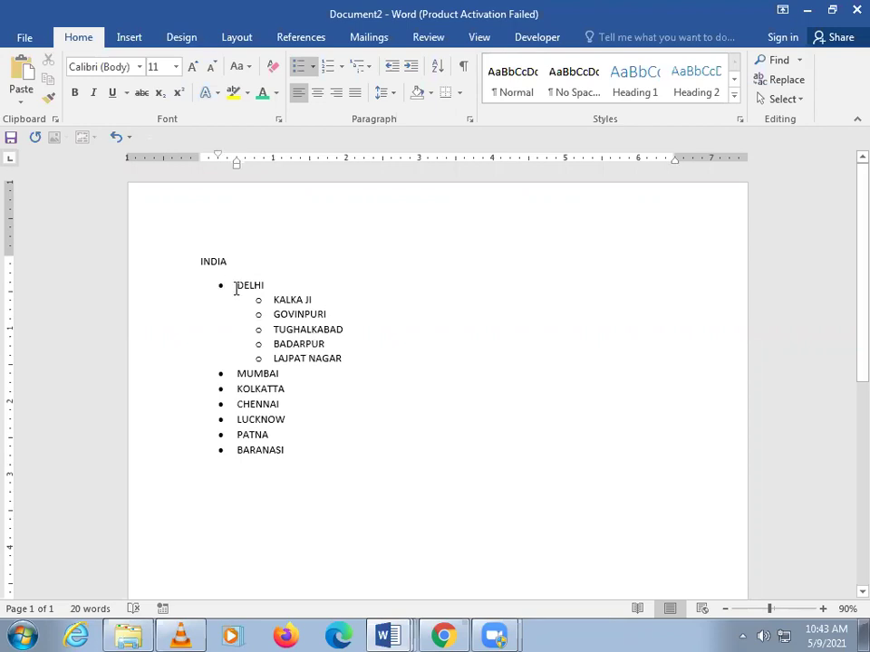
Apply the weightlifter picture bullet to the whole city list.
drag(235, 287, 284, 460)
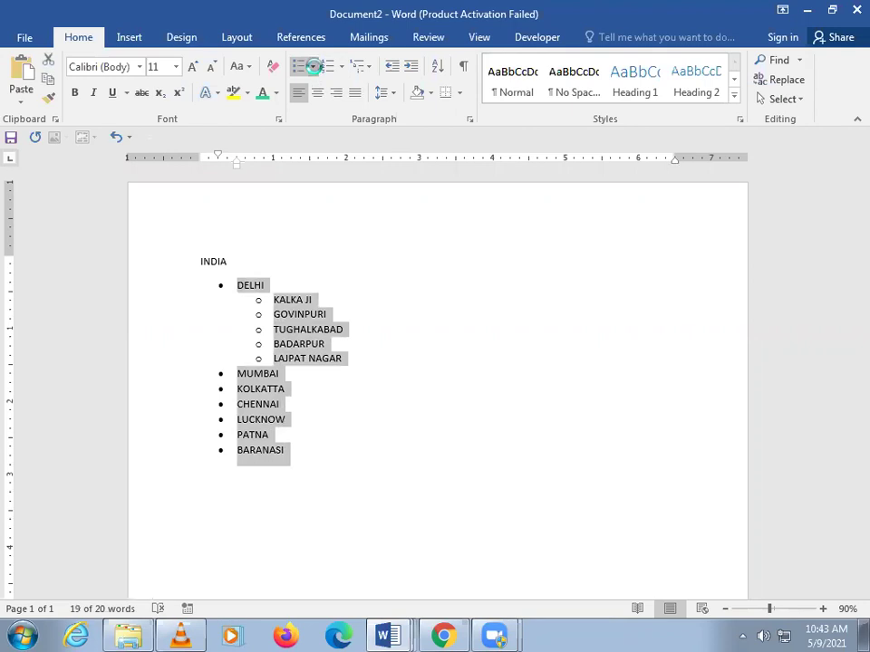
click(314, 71)
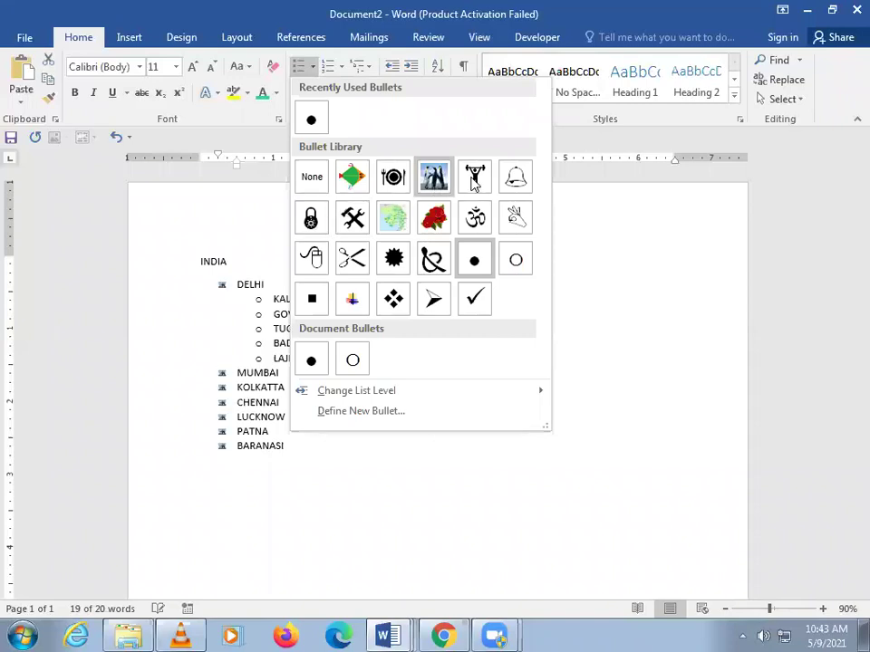
click(474, 178)
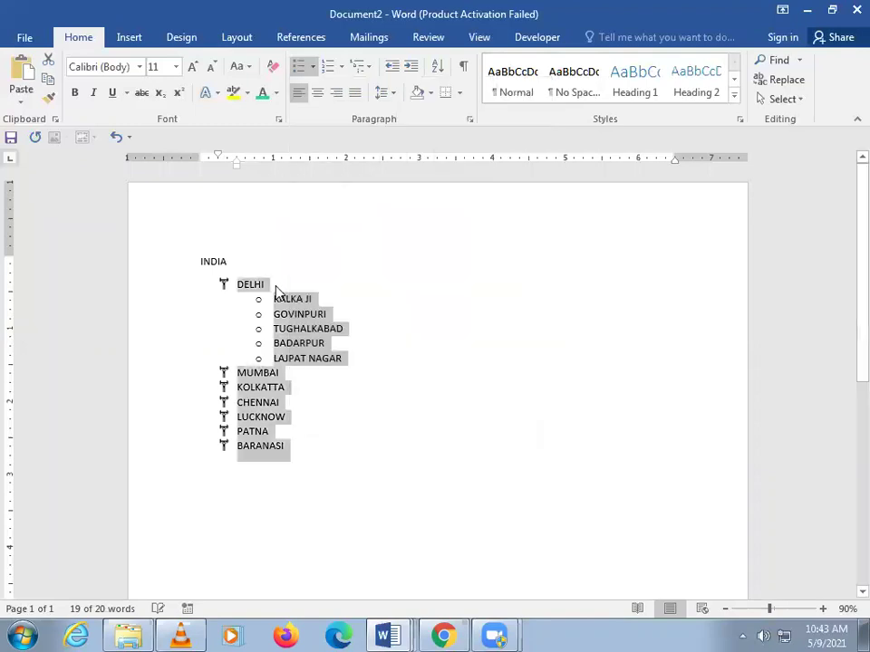
Enlarge the weightlifter bullets to 18 pt with Grow Font.
click(224, 285)
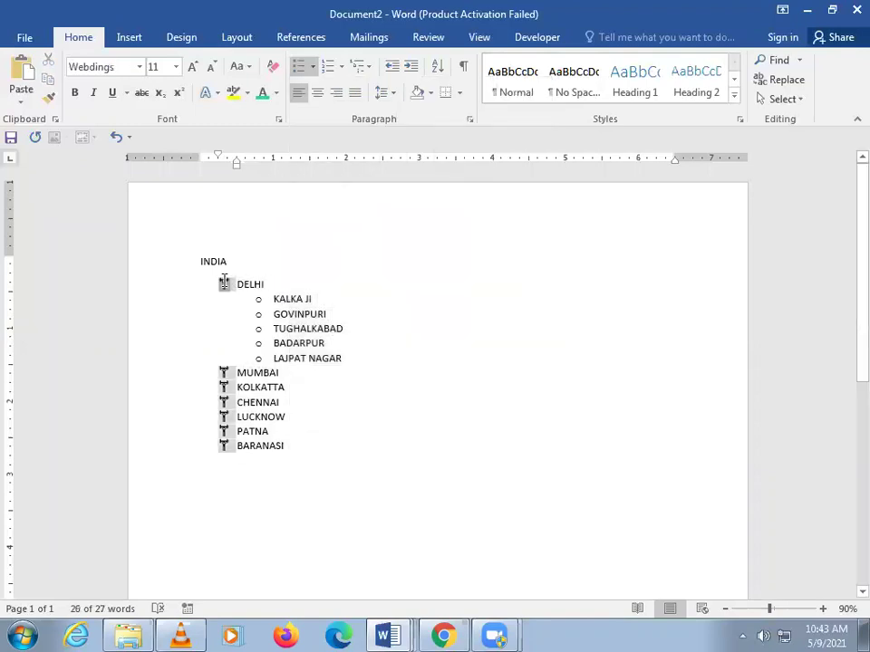
click(197, 71)
click(197, 71)
click(197, 71)
click(197, 71)
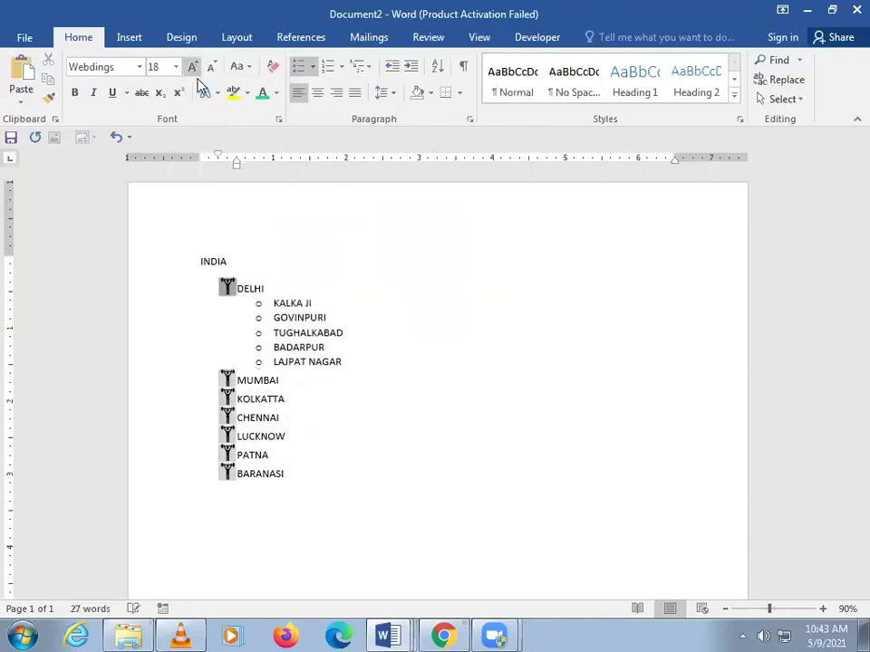
click(467, 361)
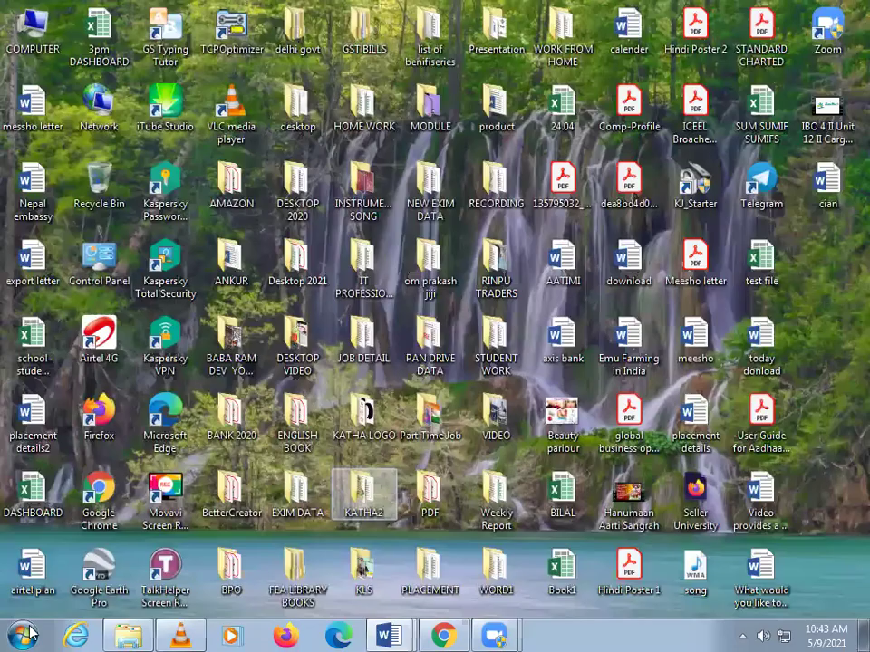
Launch Paint and draw a star outline at the canvas top-left.
click(22, 636)
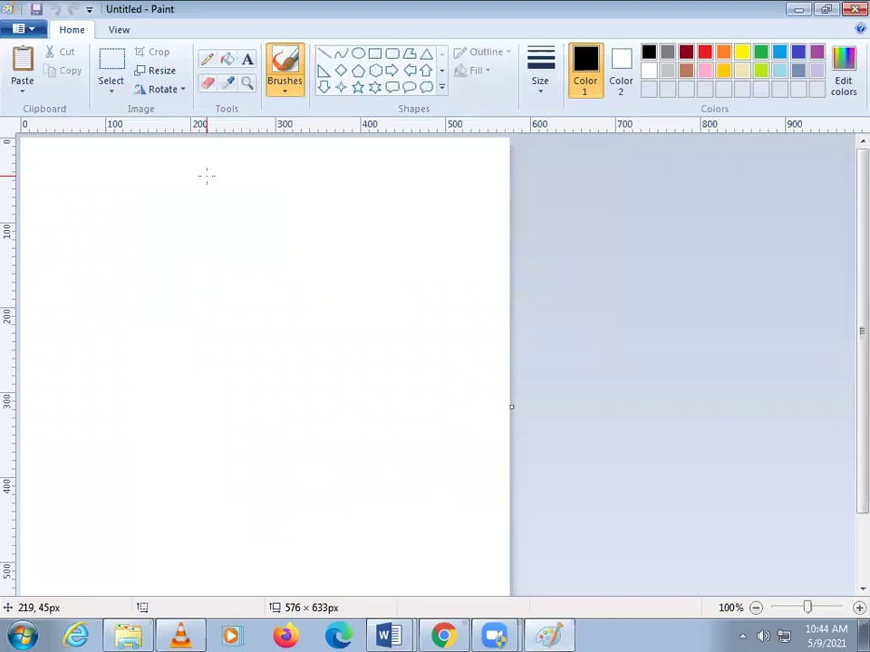
click(358, 87)
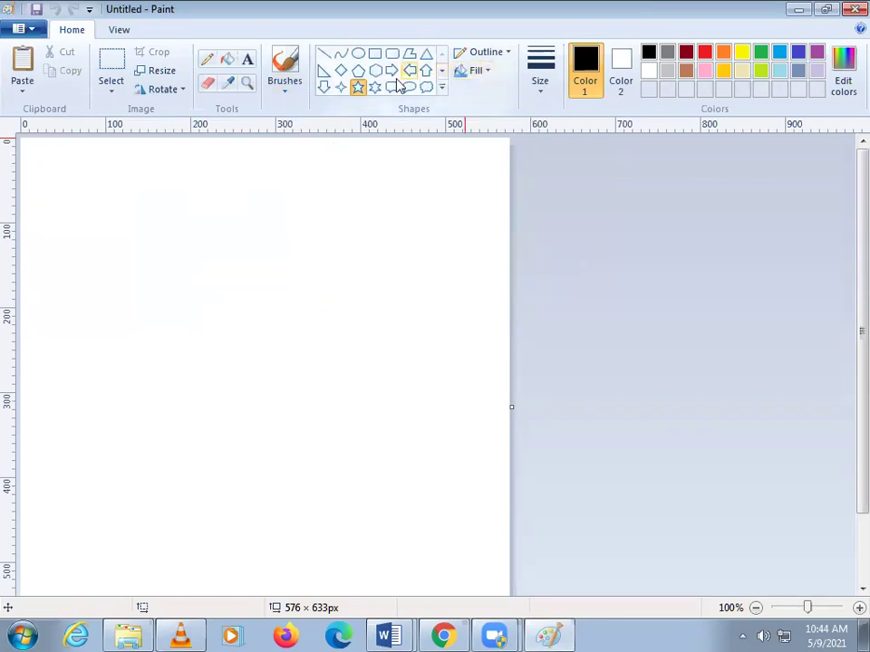
drag(33, 161, 86, 210)
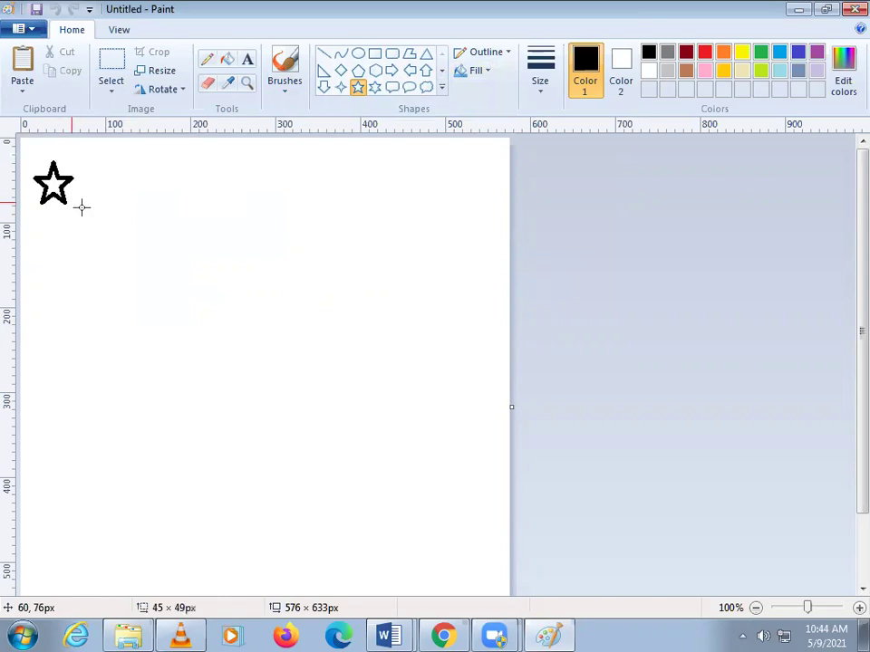
Draw a long right arrow moved far right, and a shorter arrow below the star.
click(391, 69)
drag(127, 191, 170, 196)
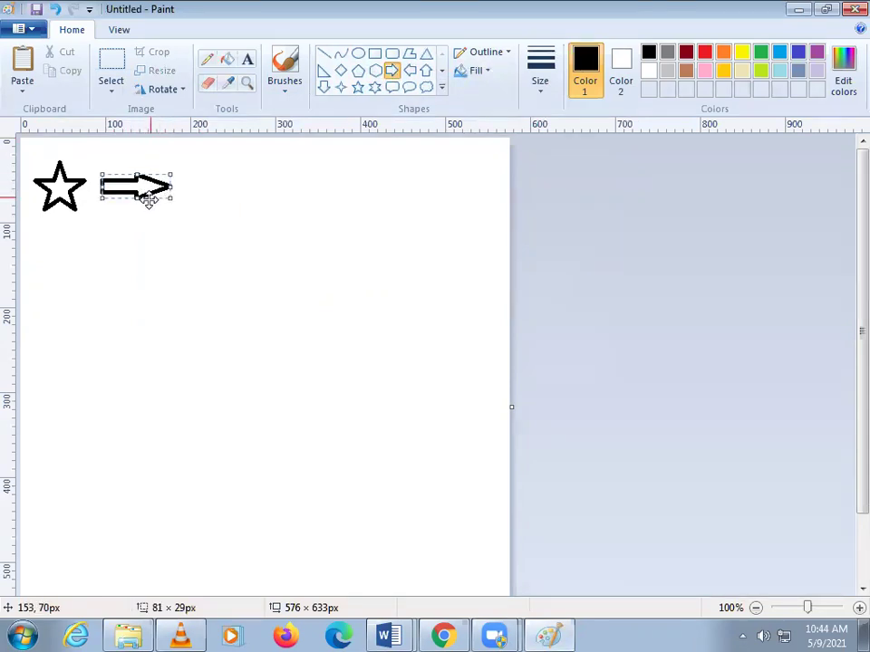
drag(149, 199, 126, 205)
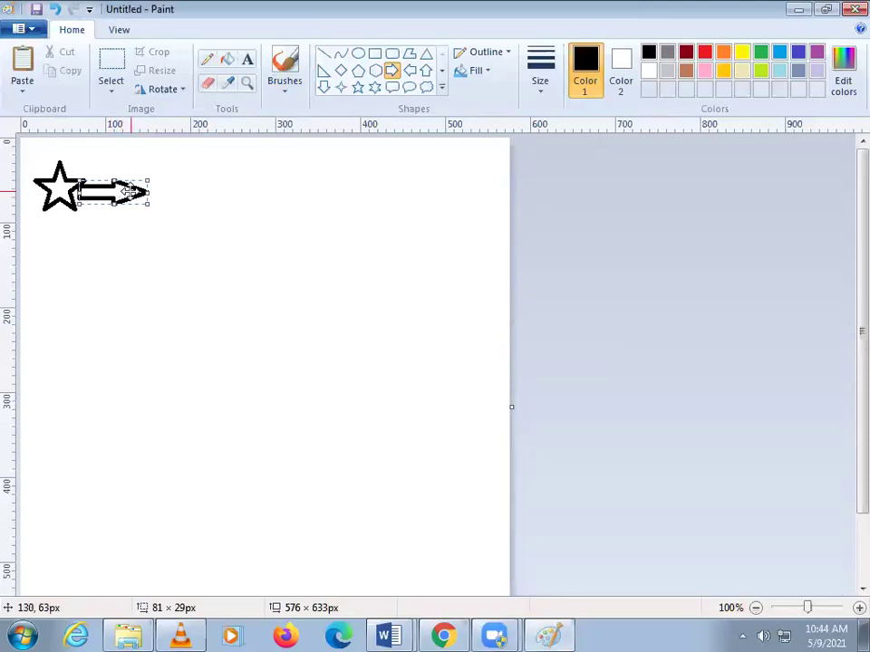
drag(128, 190, 278, 192)
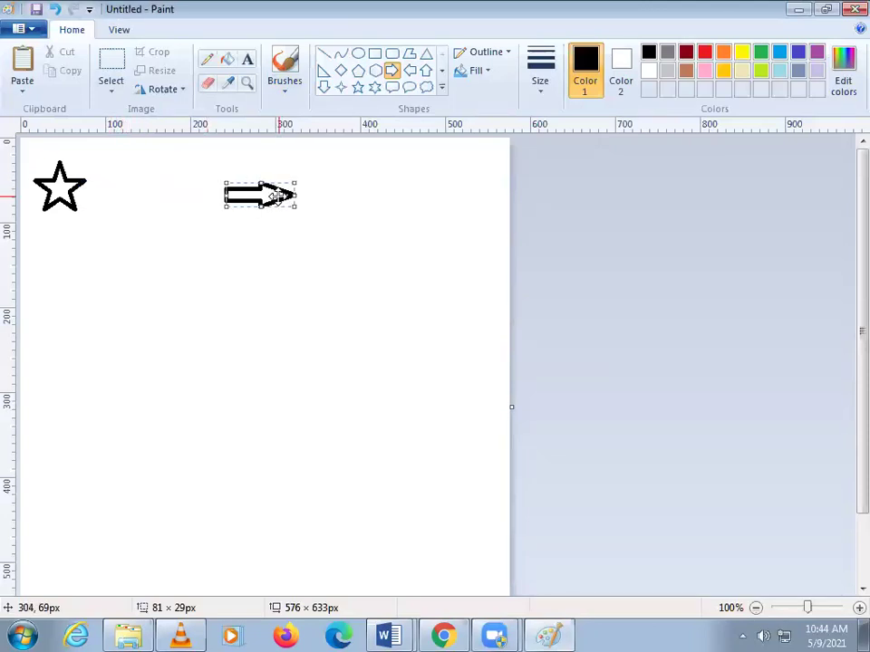
mouse_move(133, 269)
mouse_down()
mouse_move(65, 129)
mouse_move(81, 205)
mouse_up()
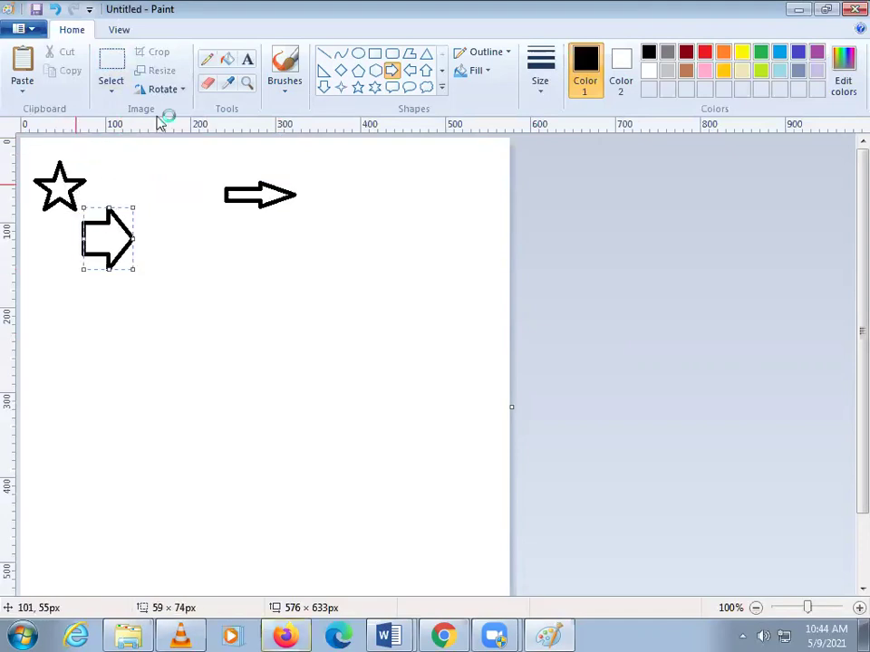
Delete the star and the short block arrow from the canvas.
click(111, 72)
drag(163, 346, 3, 67)
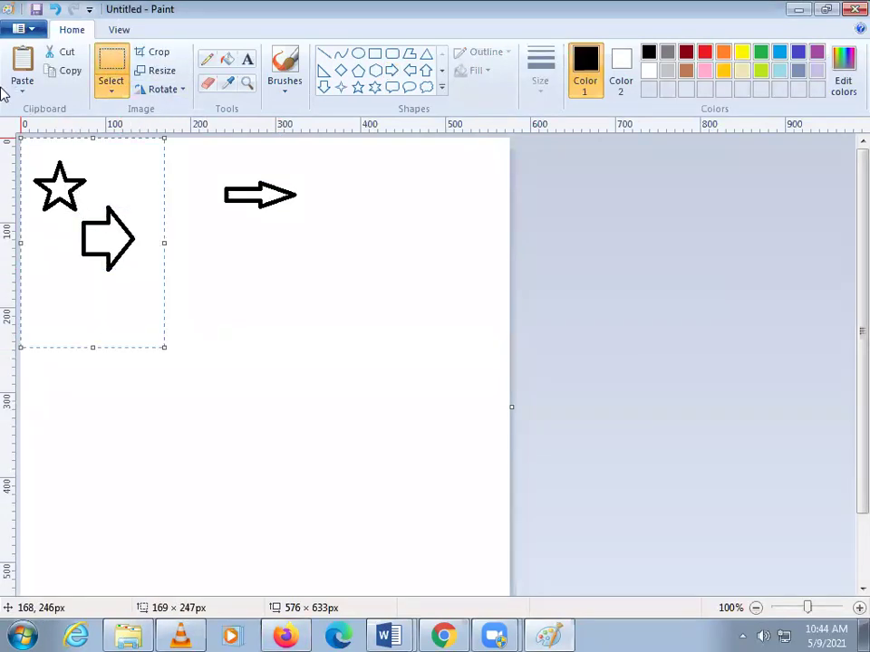
key(Delete)
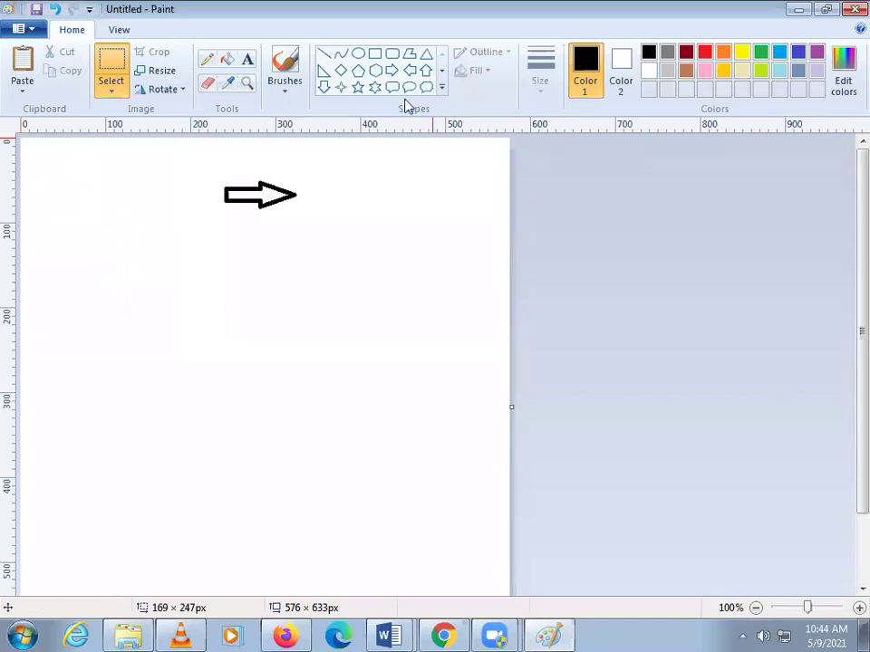
Draw a pentagon at the canvas top-left and fill it solid red.
click(359, 71)
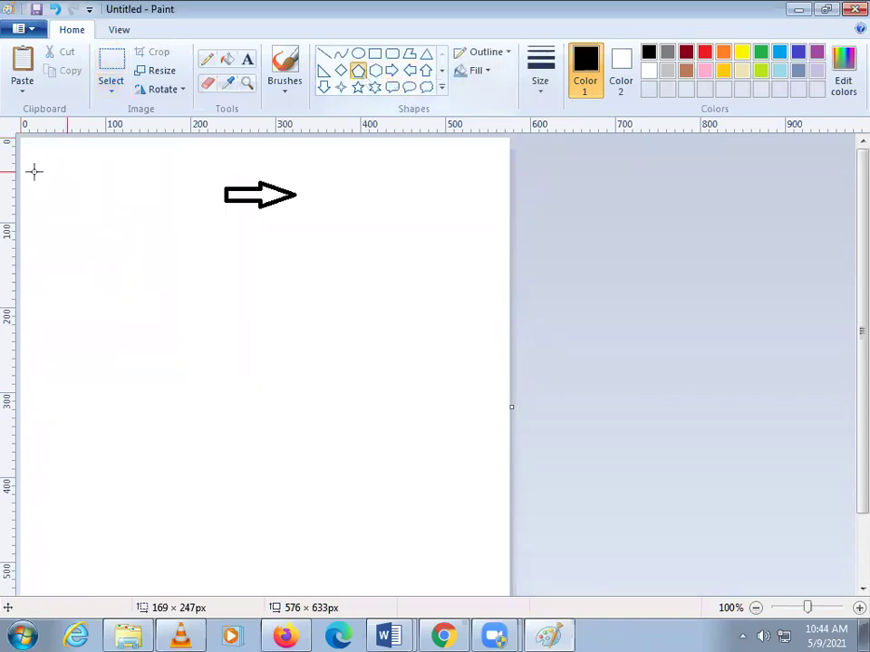
mouse_move(27, 160)
mouse_down()
mouse_move(83, 227)
mouse_move(69, 193)
mouse_up()
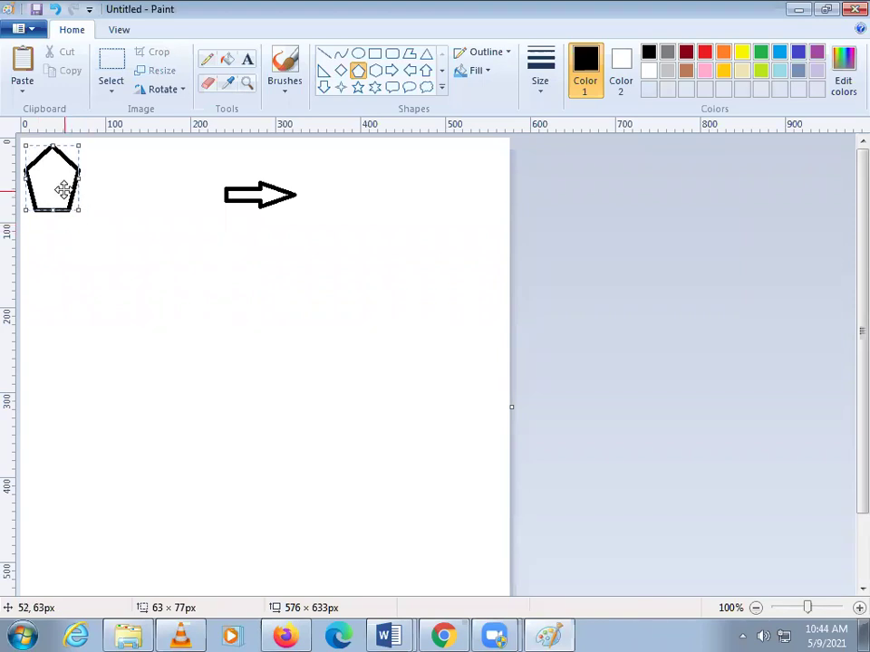
click(706, 53)
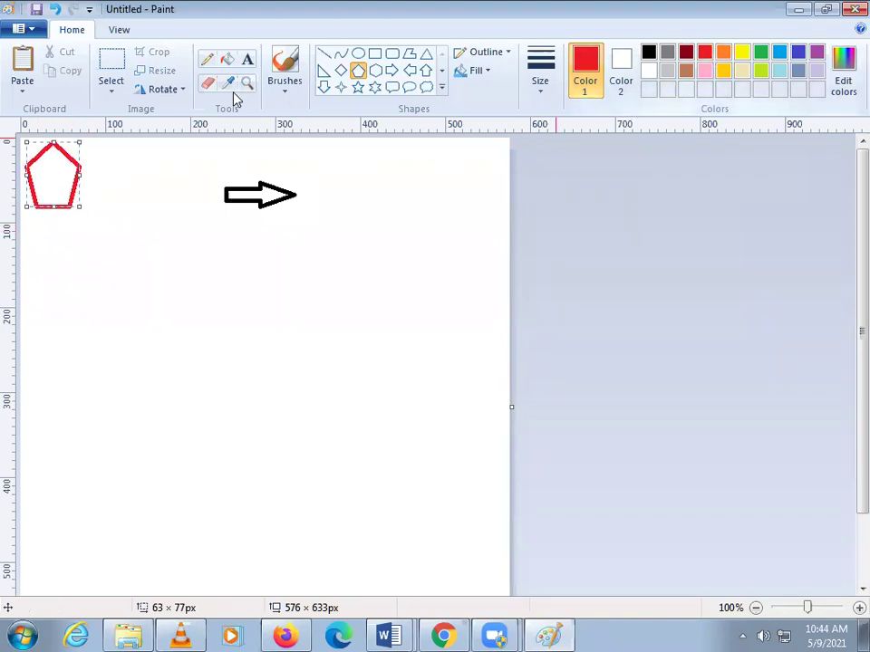
click(225, 60)
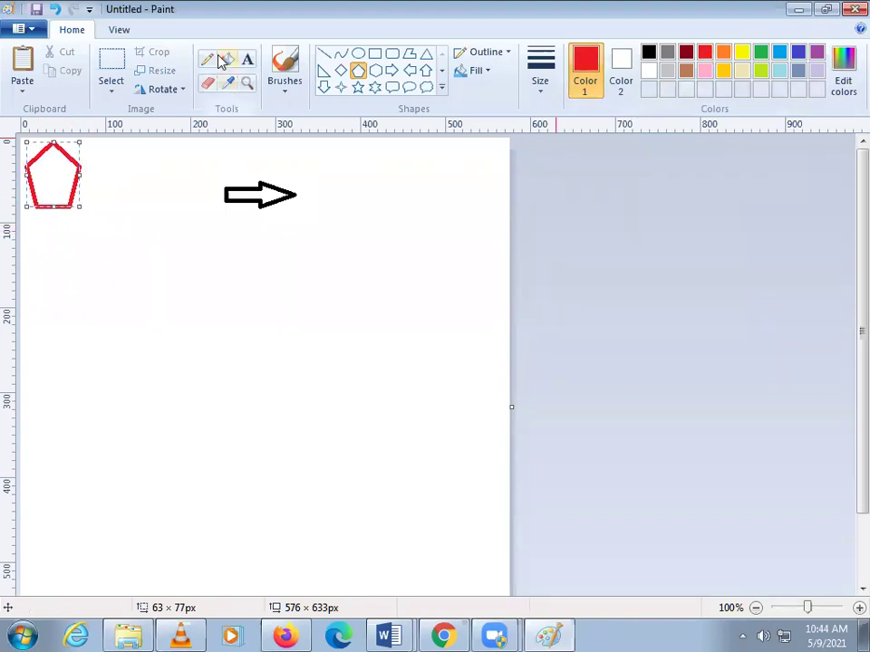
click(56, 153)
click(111, 68)
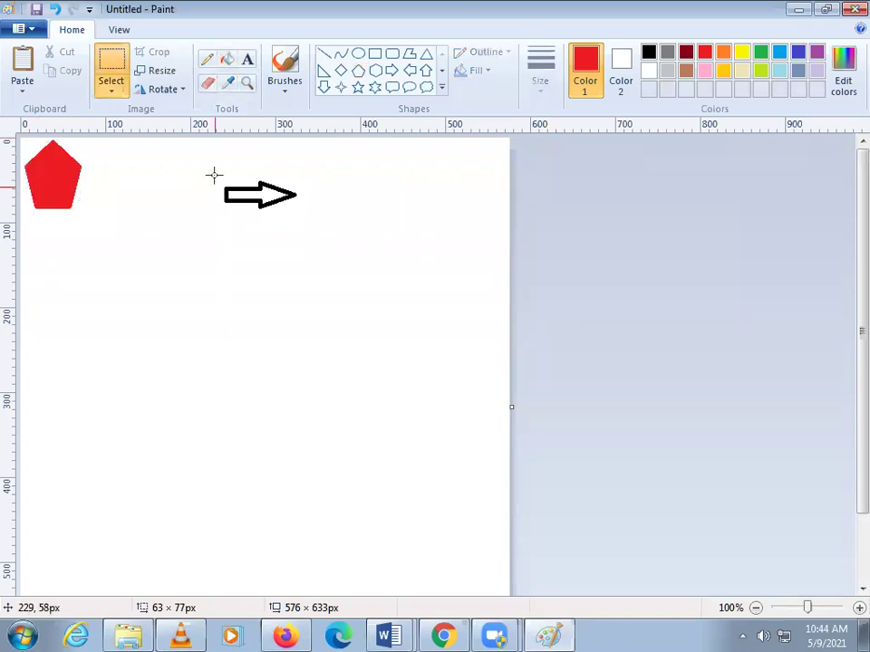
Move the long black arrow onto the red pentagon using a transparent selection.
drag(212, 170, 400, 282)
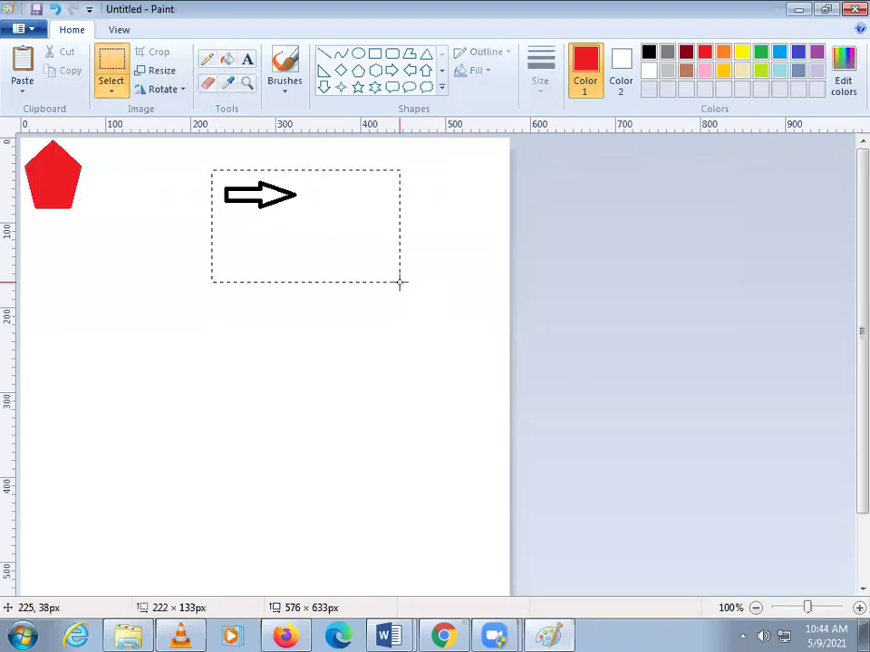
drag(282, 200, 124, 181)
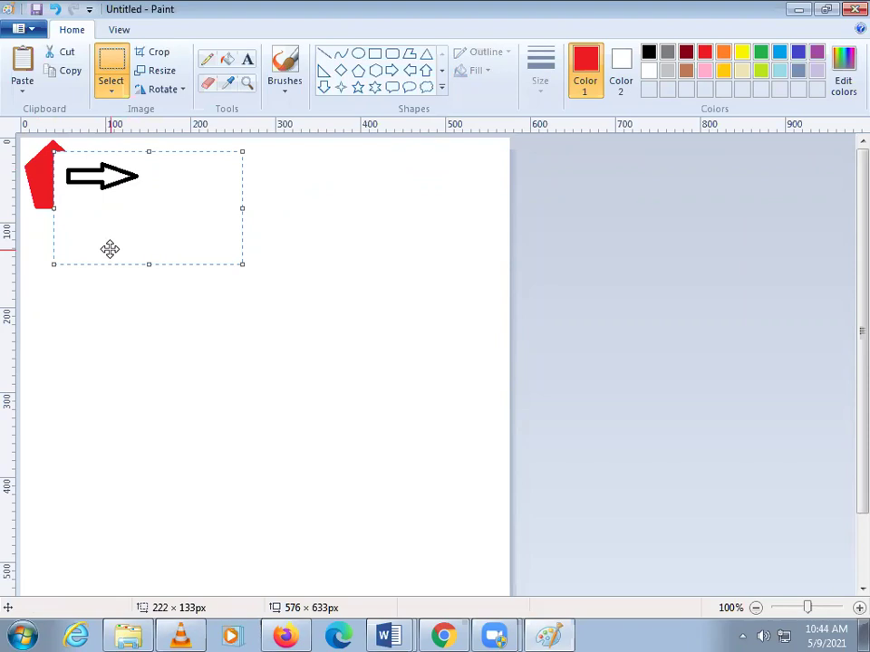
click(116, 100)
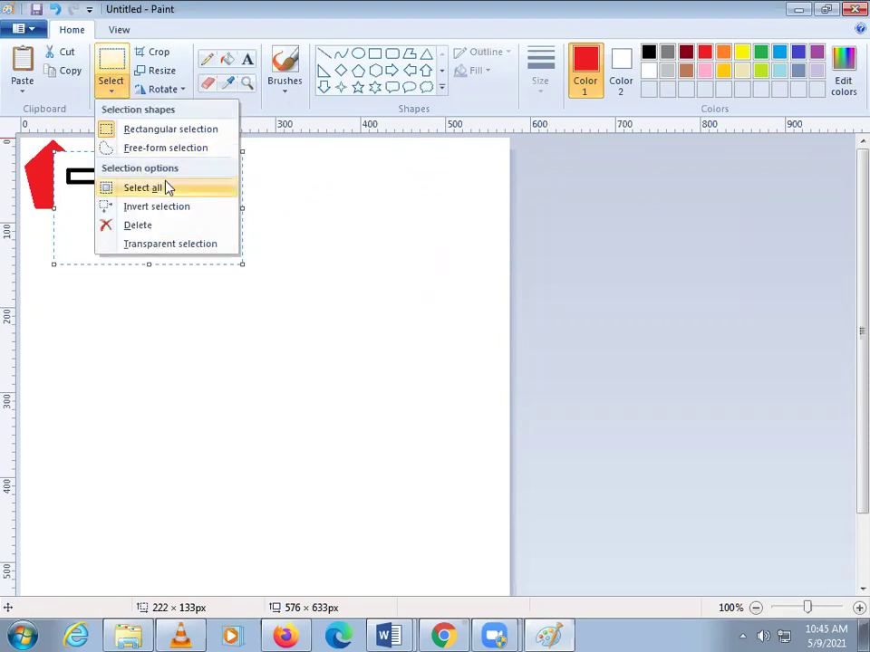
click(164, 251)
mouse_move(114, 170)
mouse_down()
mouse_move(124, 153)
mouse_move(60, 179)
mouse_move(105, 179)
mouse_move(95, 177)
mouse_up()
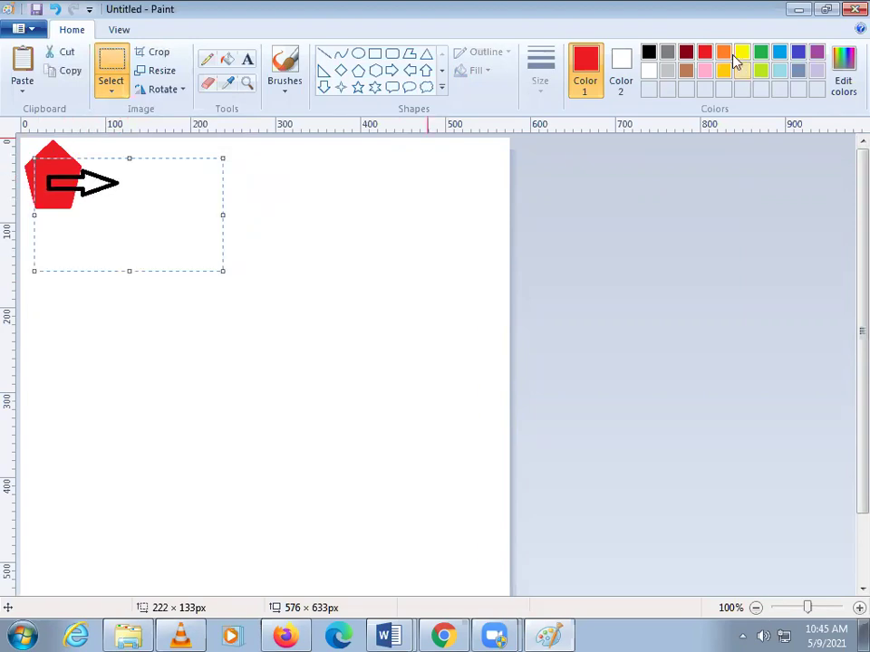
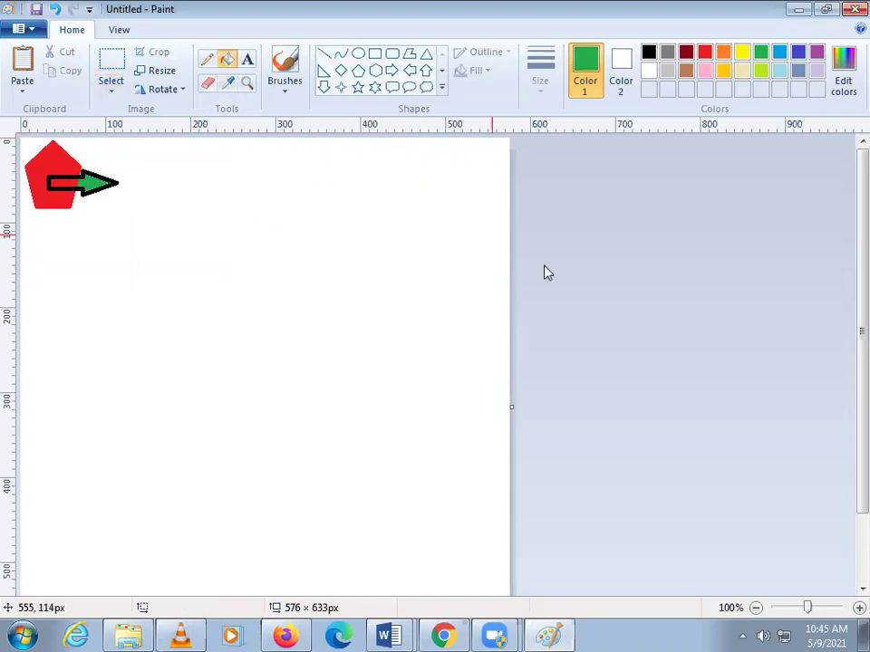
Trim the Paint canvas to 120 × 87 px around the red pentagon and arrow.
scroll(846, 399, down, 1)
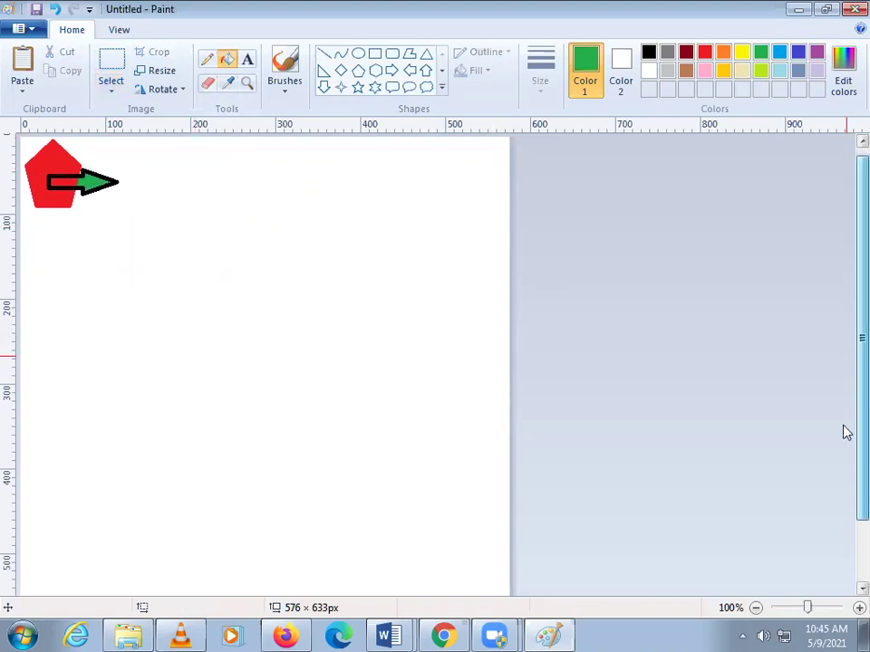
scroll(845, 432, down, 3)
mouse_move(511, 592)
mouse_down()
mouse_move(283, 241)
mouse_move(257, 227)
mouse_up()
drag(146, 259, 122, 212)
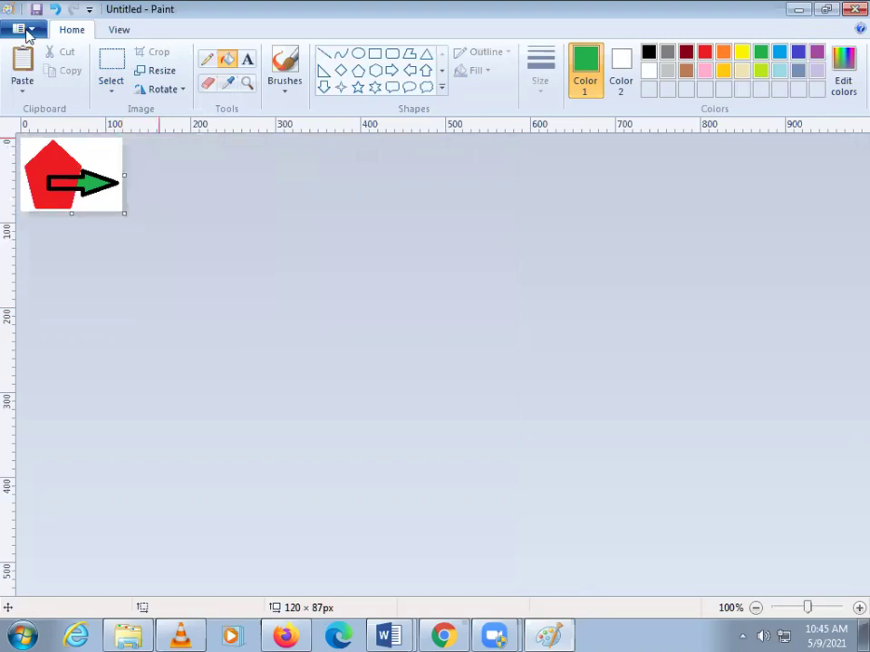
Save the drawing as Untitled PNG on the Desktop and minimize Paint.
click(30, 32)
mouse_move(54, 170)
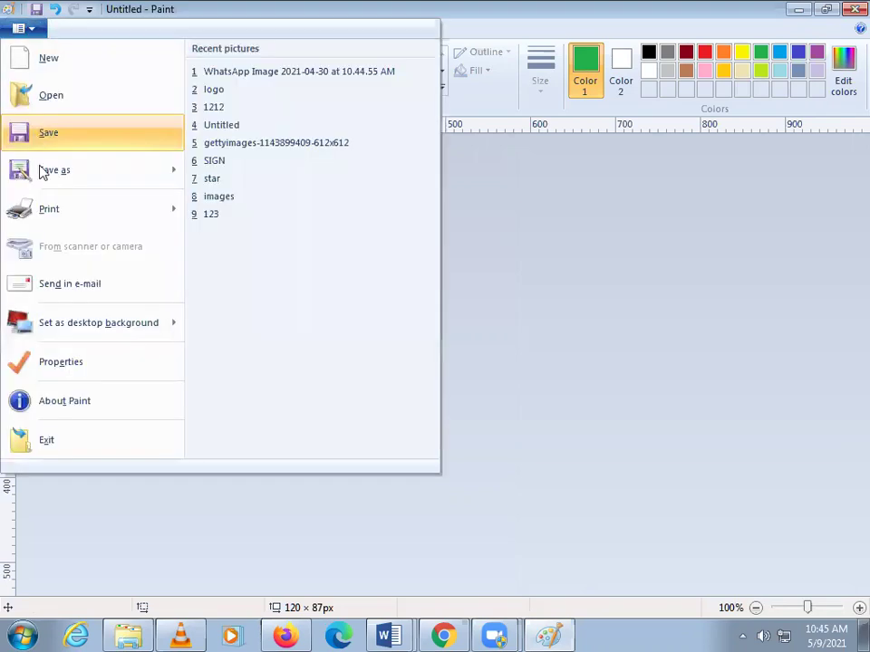
click(401, 249)
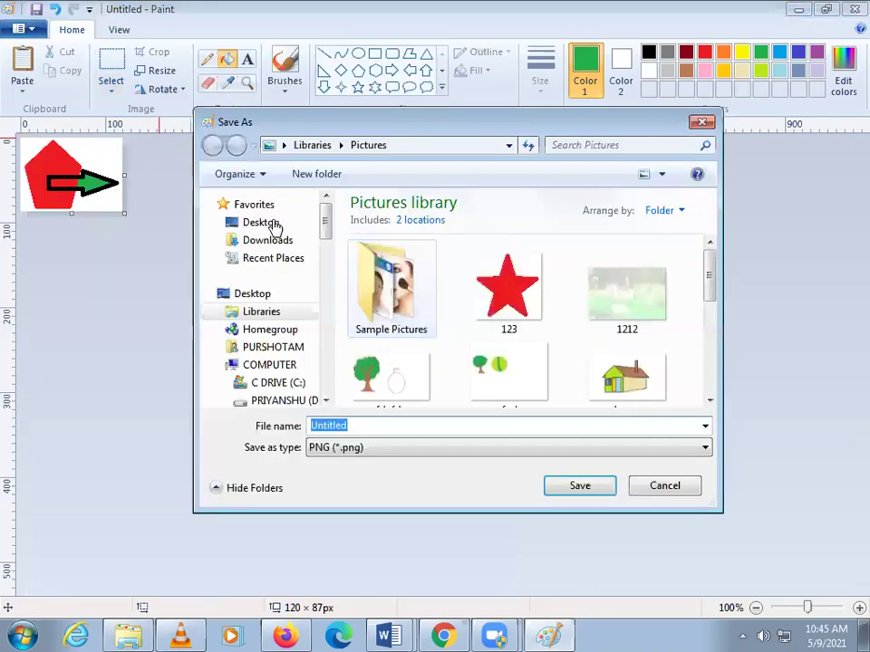
click(275, 225)
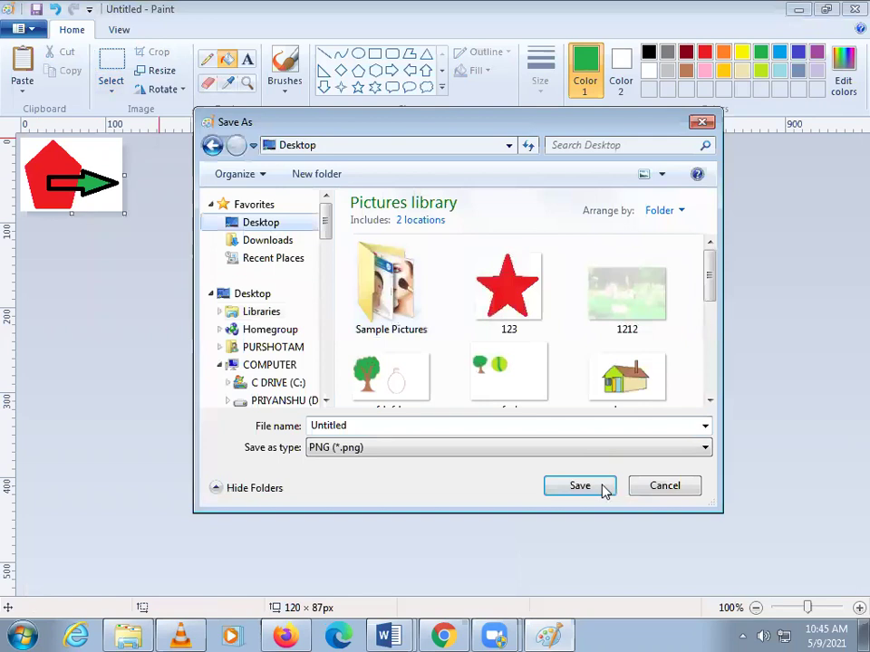
click(602, 487)
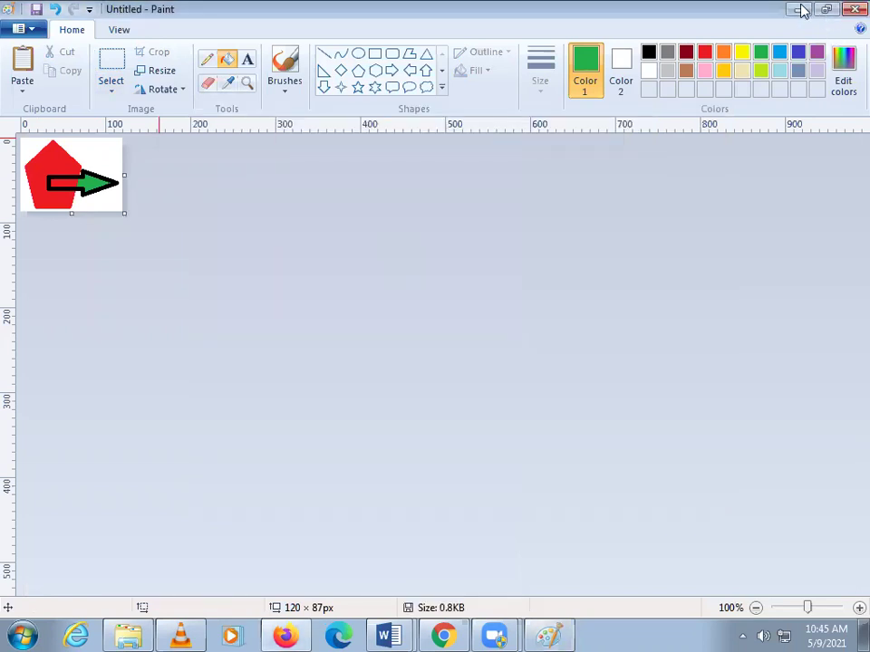
click(802, 11)
Switch to the Document2 Word window.
click(799, 9)
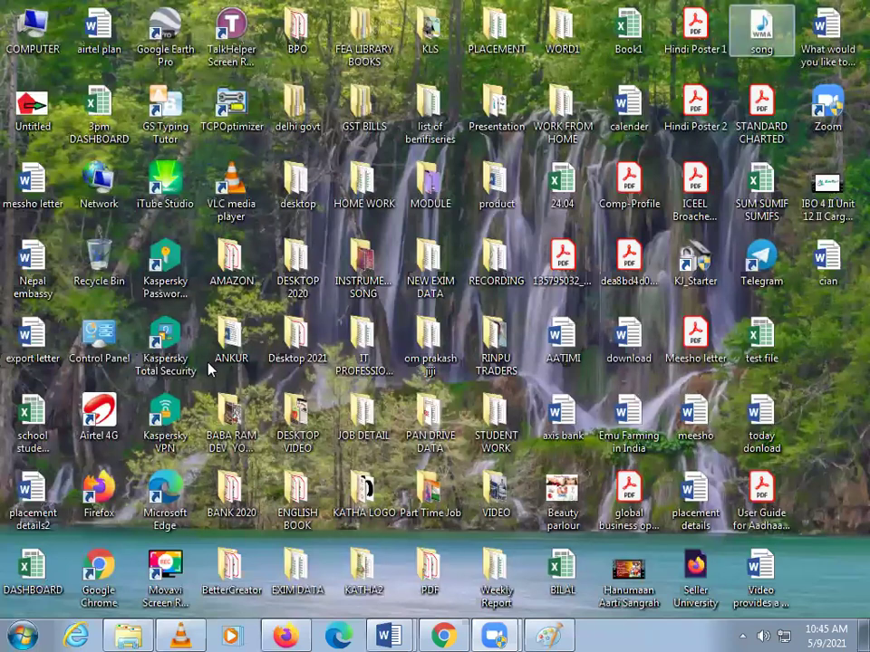
click(388, 636)
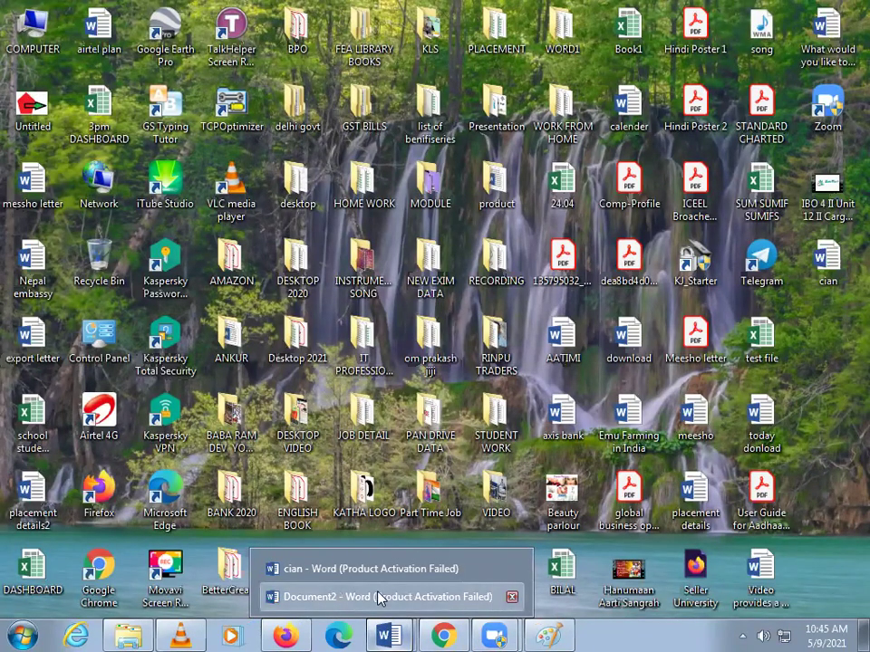
click(380, 596)
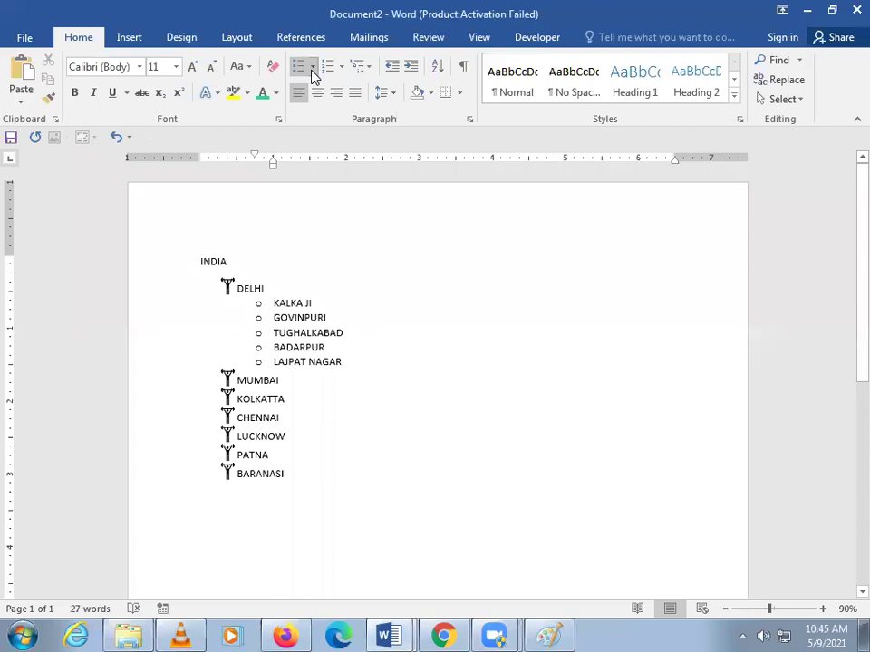
Define the Untitled drawing from the Desktop as the picture bullet for the Delhi localities.
click(313, 71)
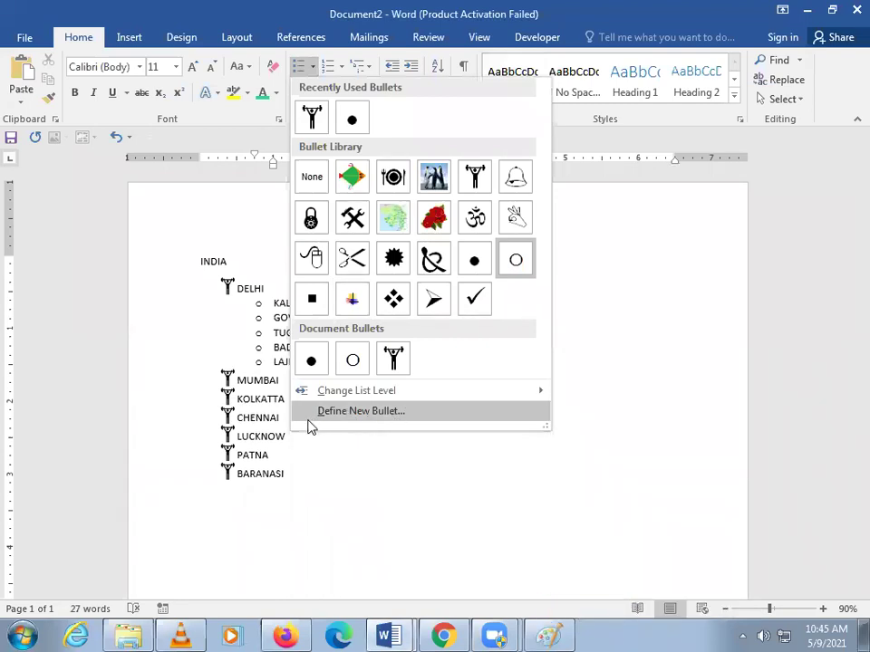
click(356, 412)
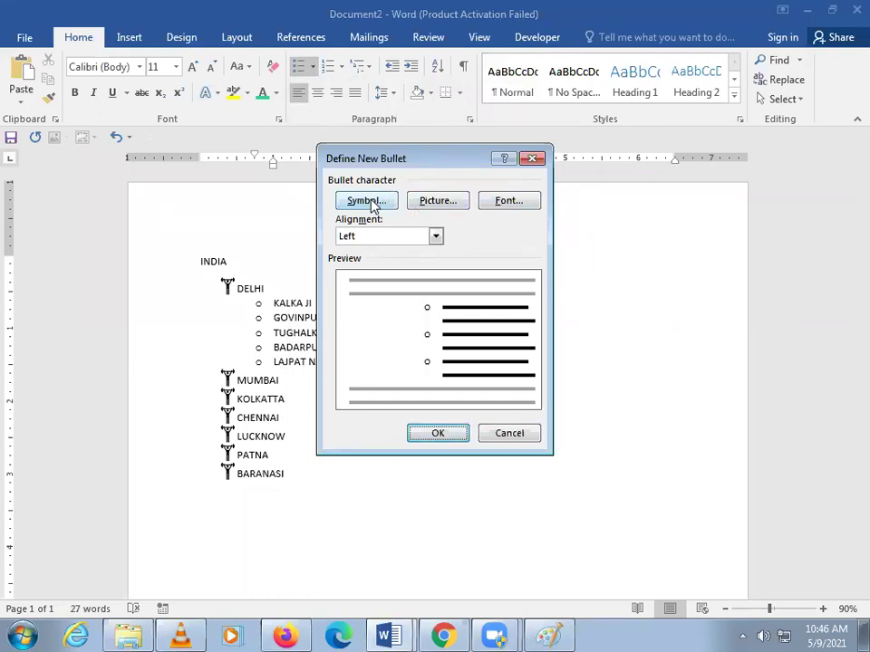
click(453, 204)
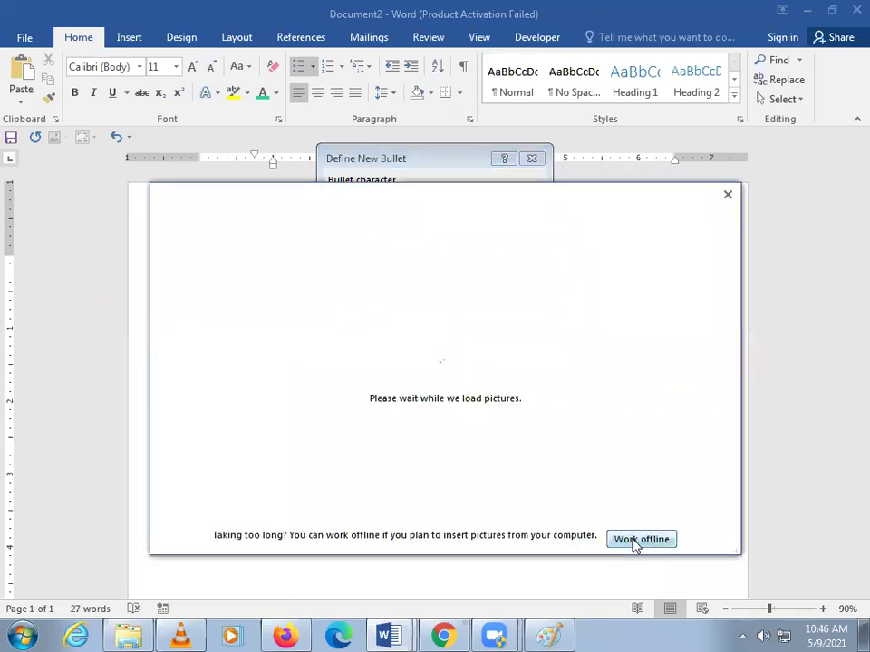
click(639, 540)
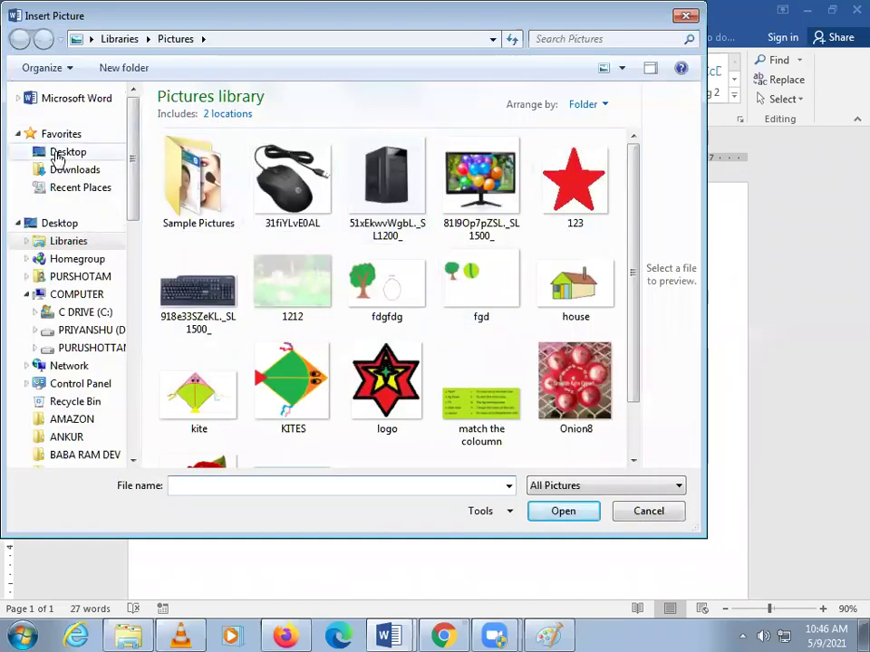
click(65, 152)
drag(633, 197, 636, 461)
click(431, 457)
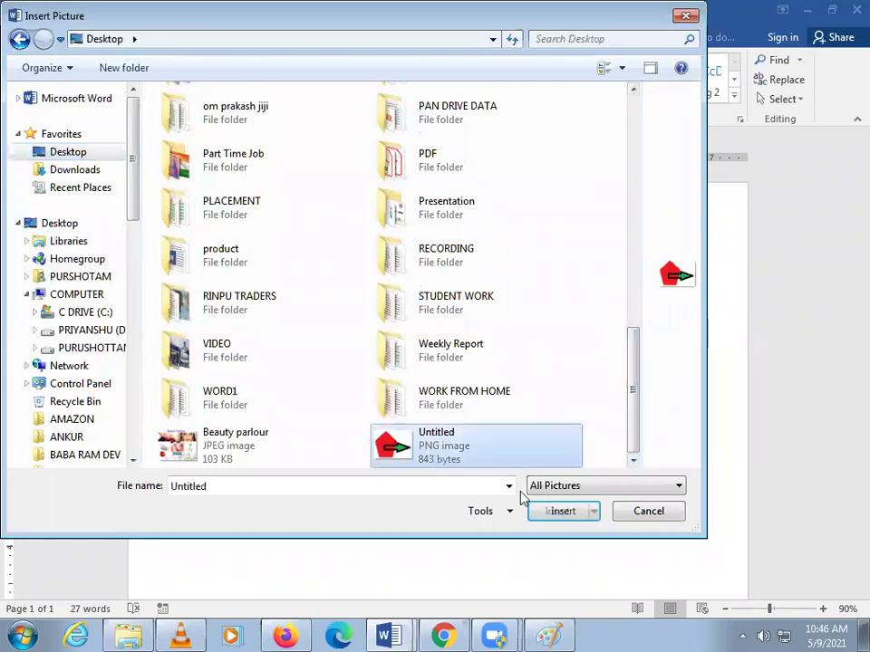
click(563, 518)
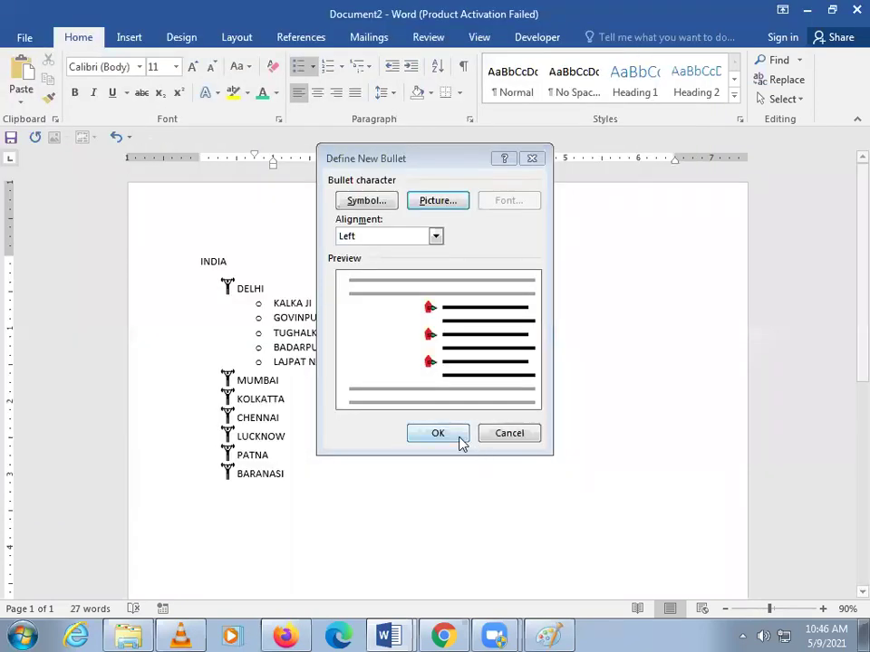
click(459, 436)
click(343, 427)
click(227, 284)
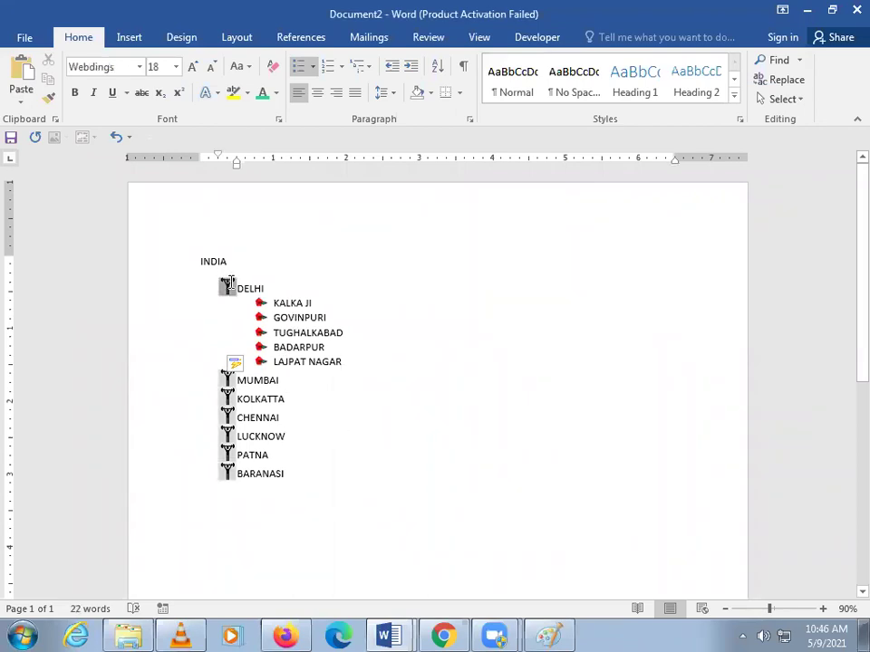
Apply the red arrow picture bullet to the main city entries.
click(316, 69)
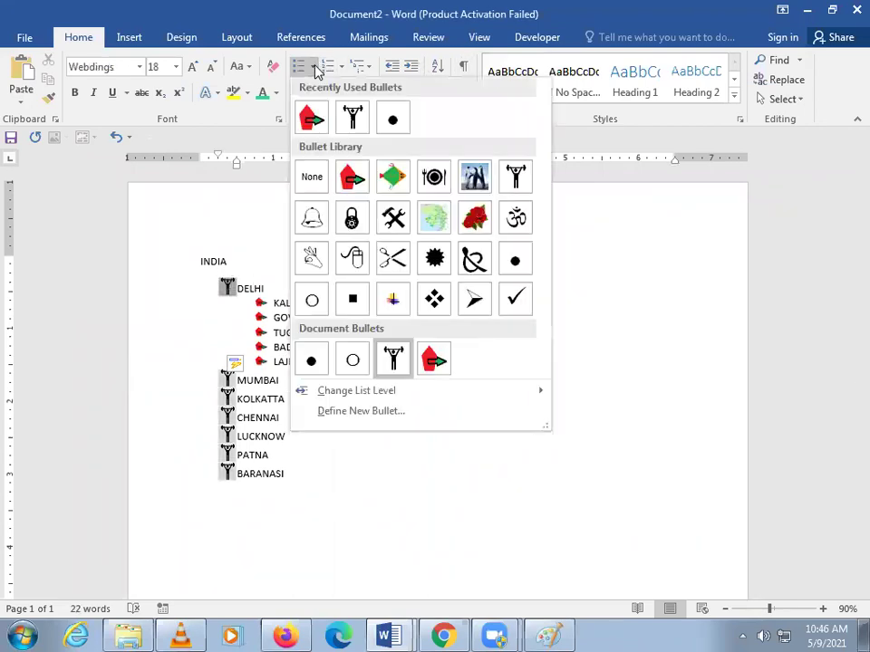
click(311, 117)
click(404, 351)
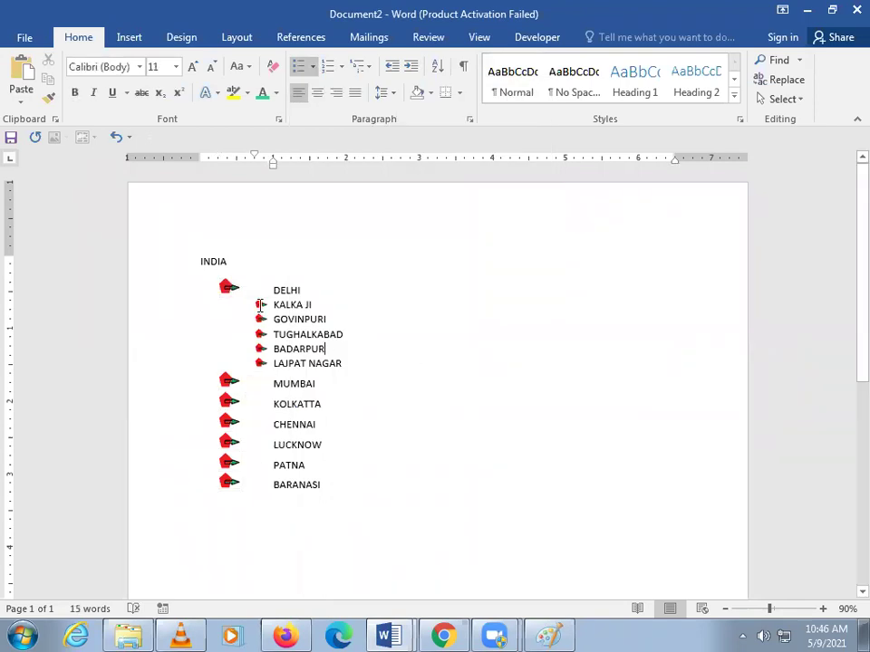
drag(260, 311, 342, 311)
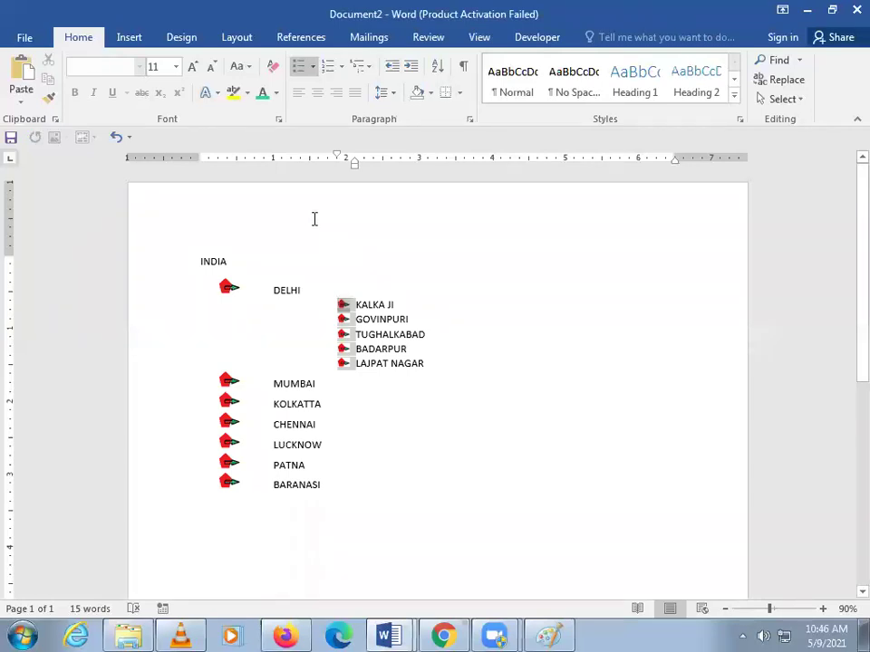
key(ctrl+z)
key(ctrl+z)
key(ctrl+z)
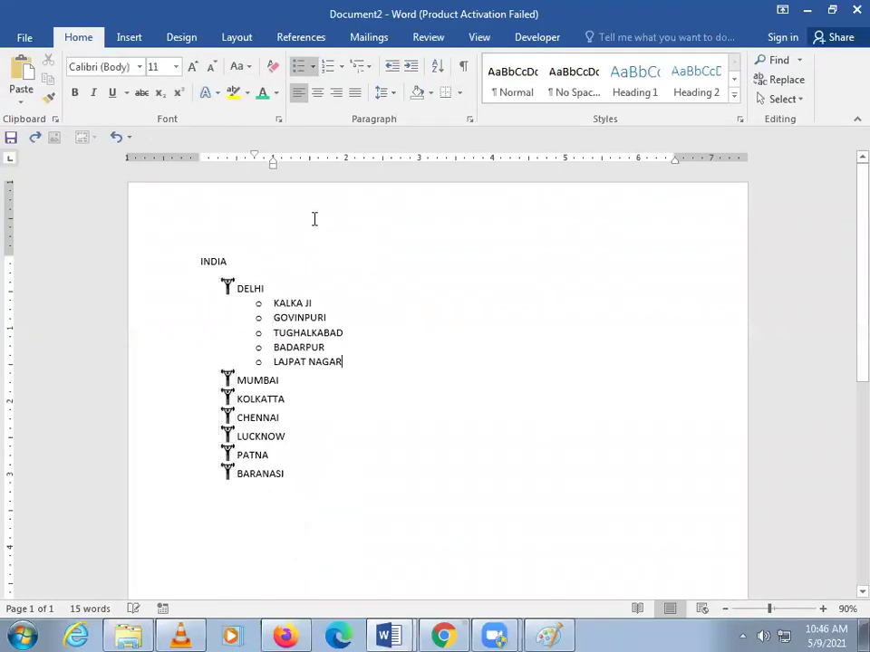
click(226, 286)
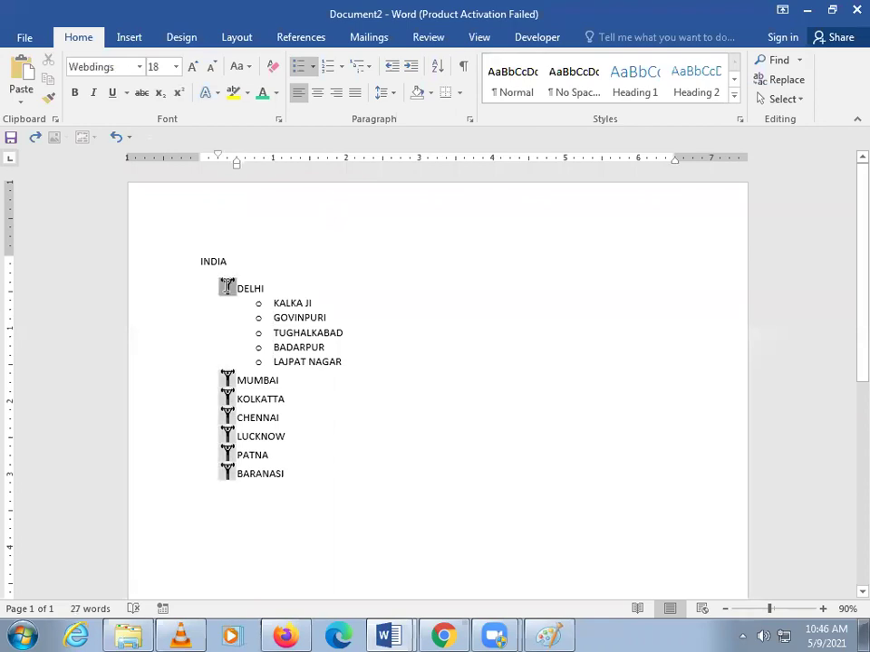
click(313, 67)
click(311, 120)
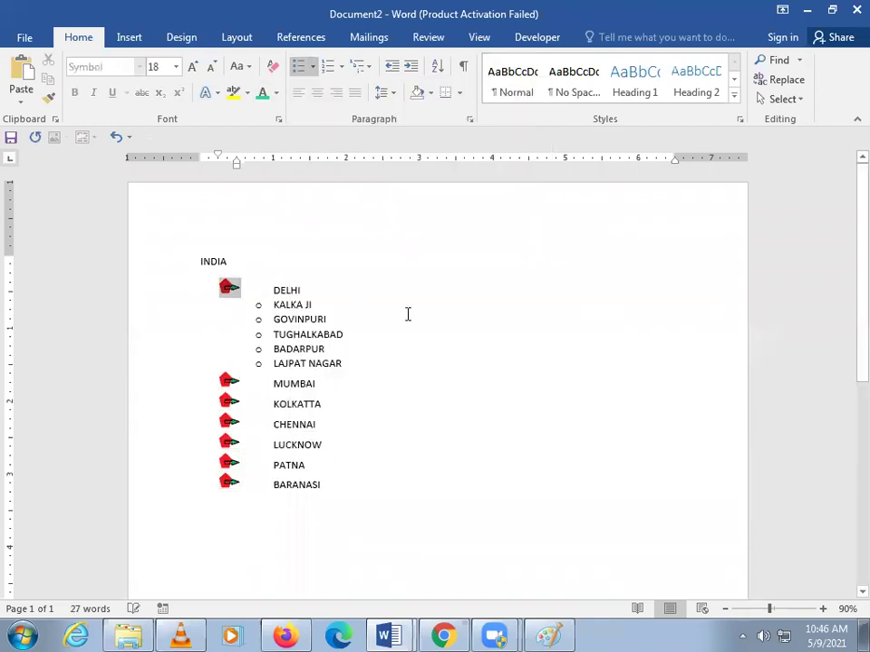
click(499, 311)
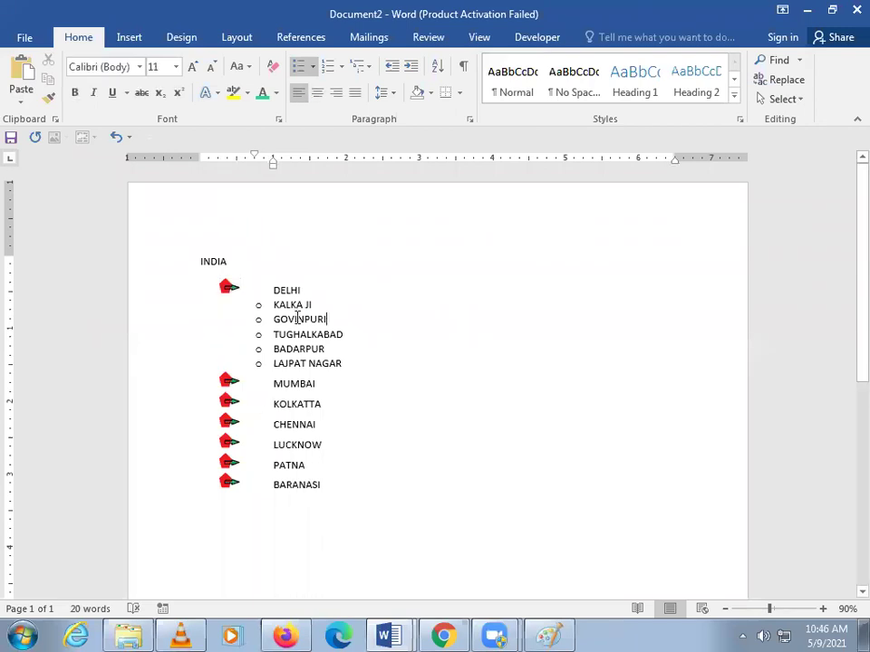
Indent KALKA JI through LAJPAT NAGAR one level deeper with square bullets.
drag(275, 305, 355, 363)
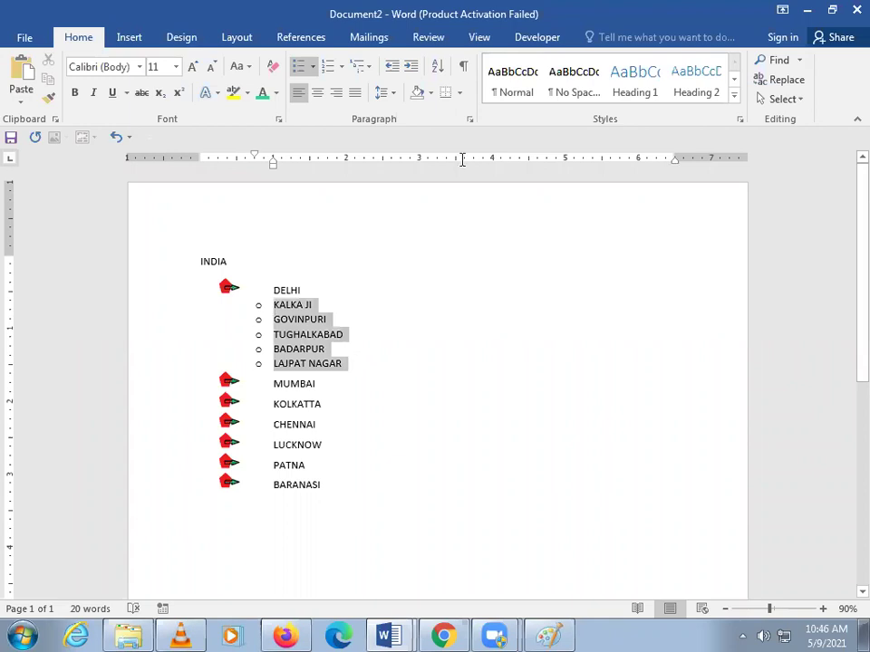
key(shift+Up)
key(shift+Up)
key(shift+Up)
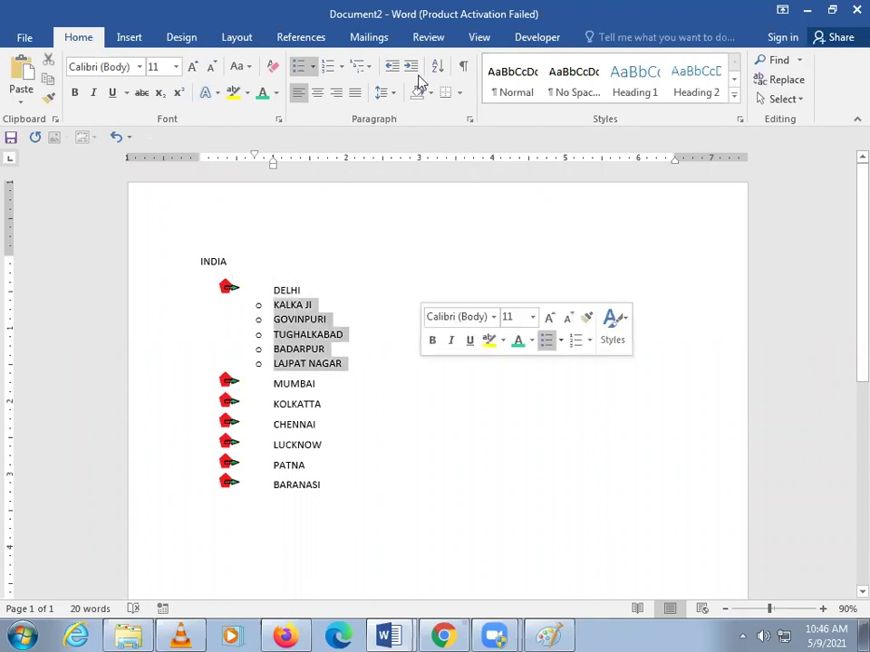
click(410, 66)
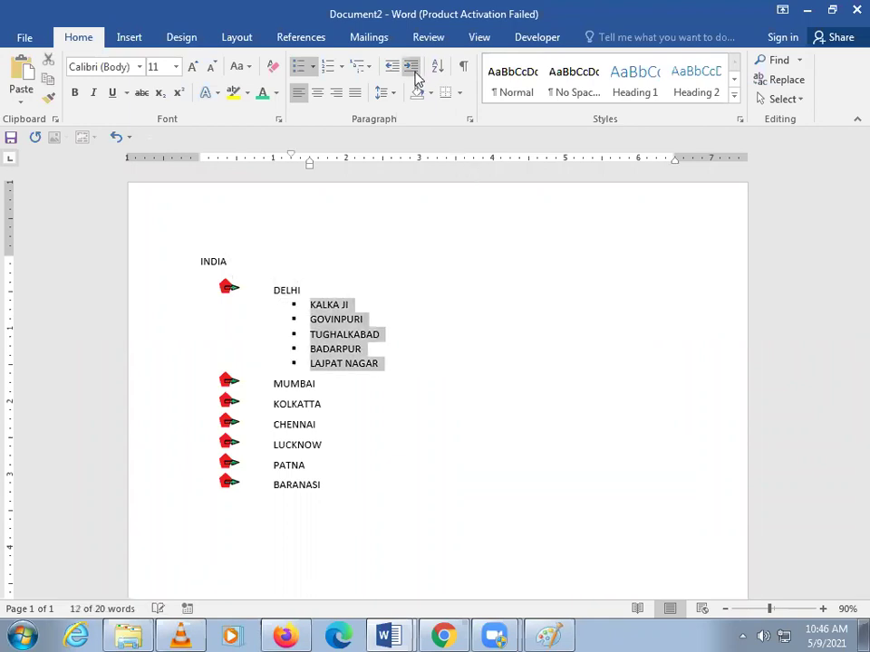
click(486, 395)
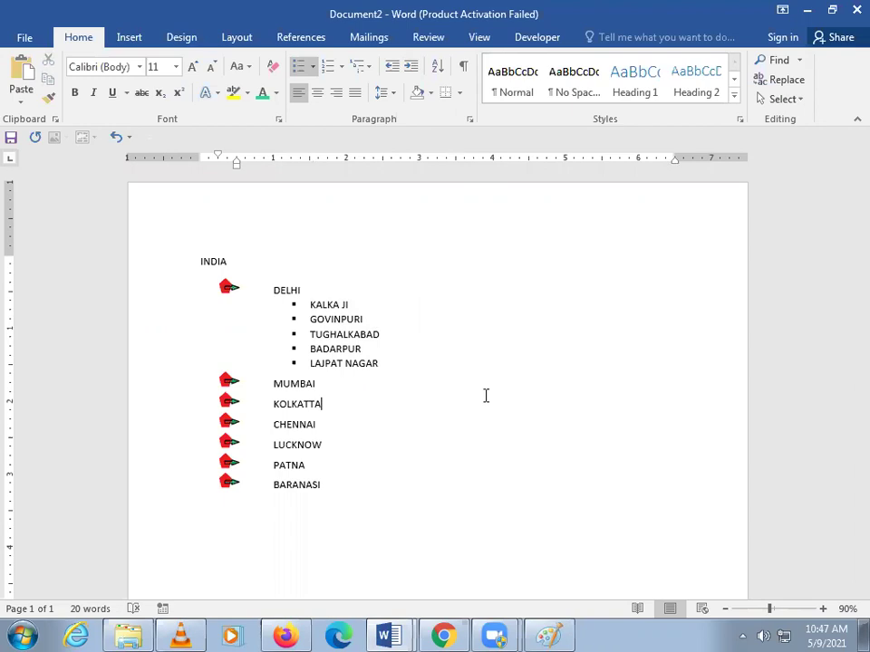
Define a 1st, 2nd, 3rd ordinal number format for the main cities.
click(231, 288)
click(343, 67)
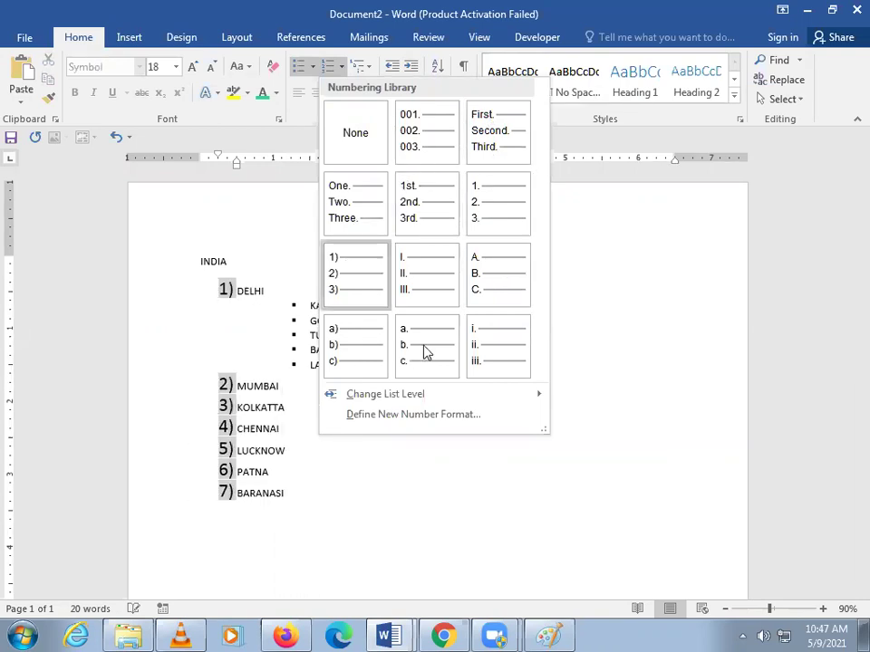
click(405, 417)
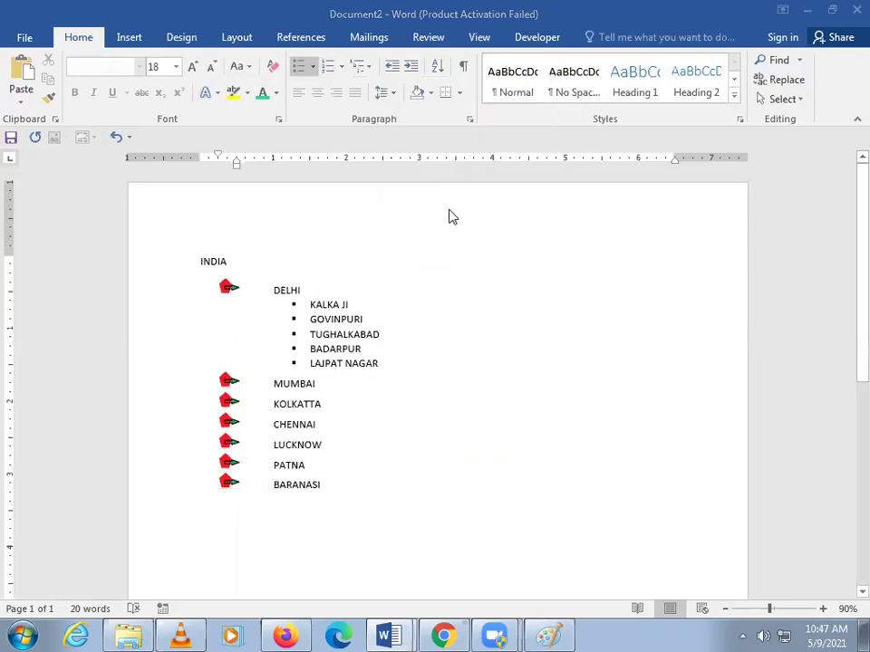
click(458, 191)
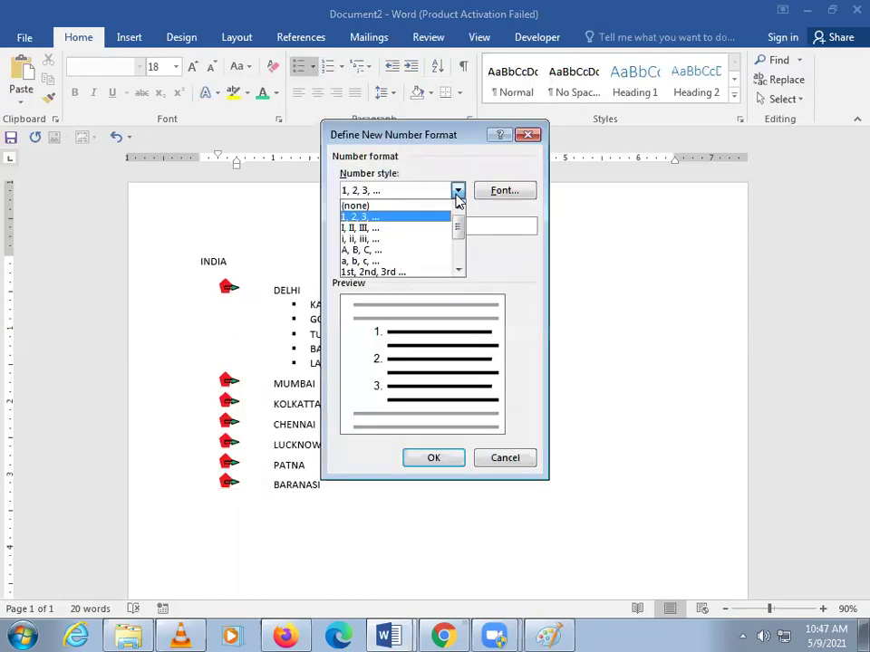
click(461, 273)
click(373, 251)
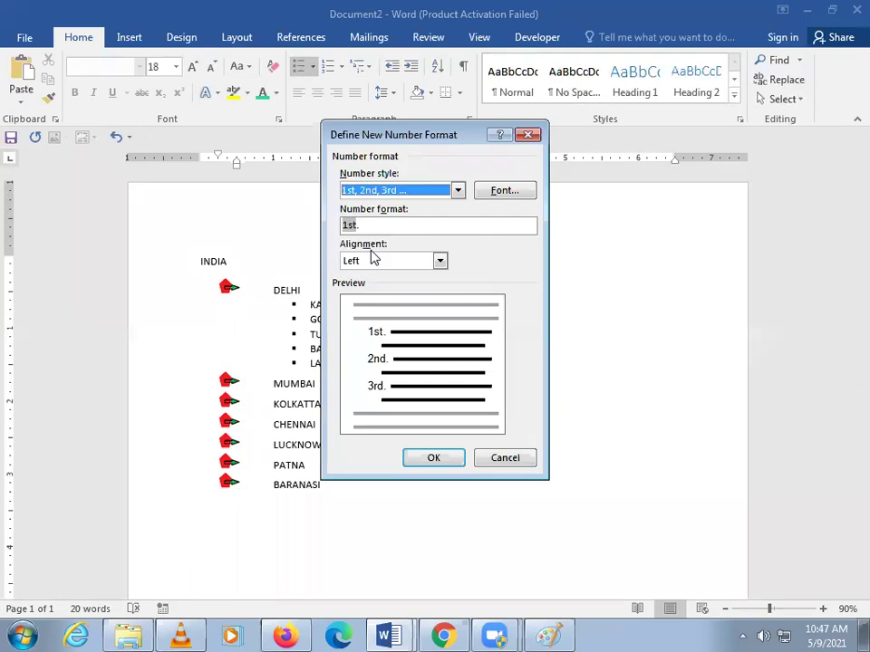
click(433, 458)
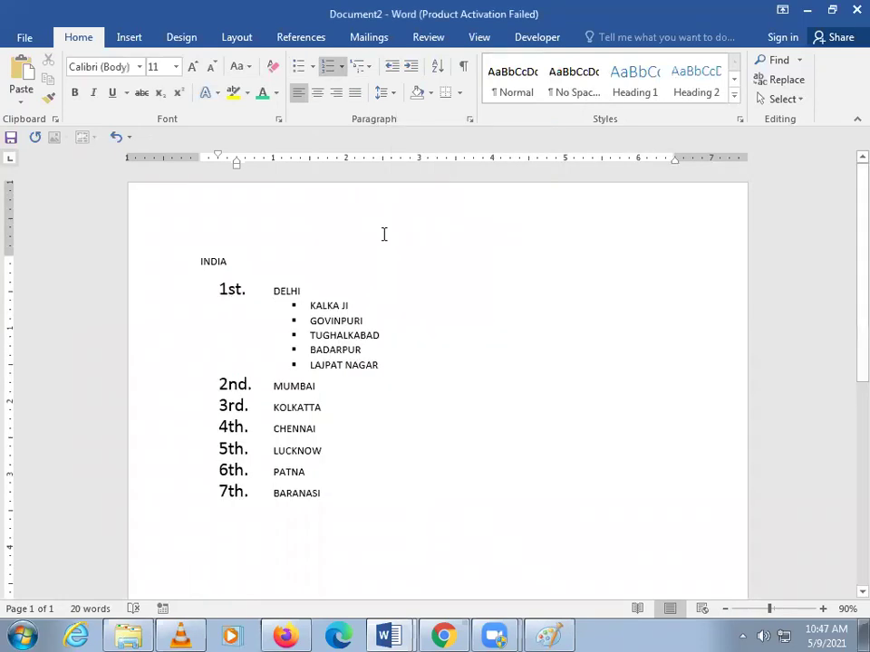
Review the numbering gallery and close it, keeping the 1st.–7th. numbering.
click(342, 69)
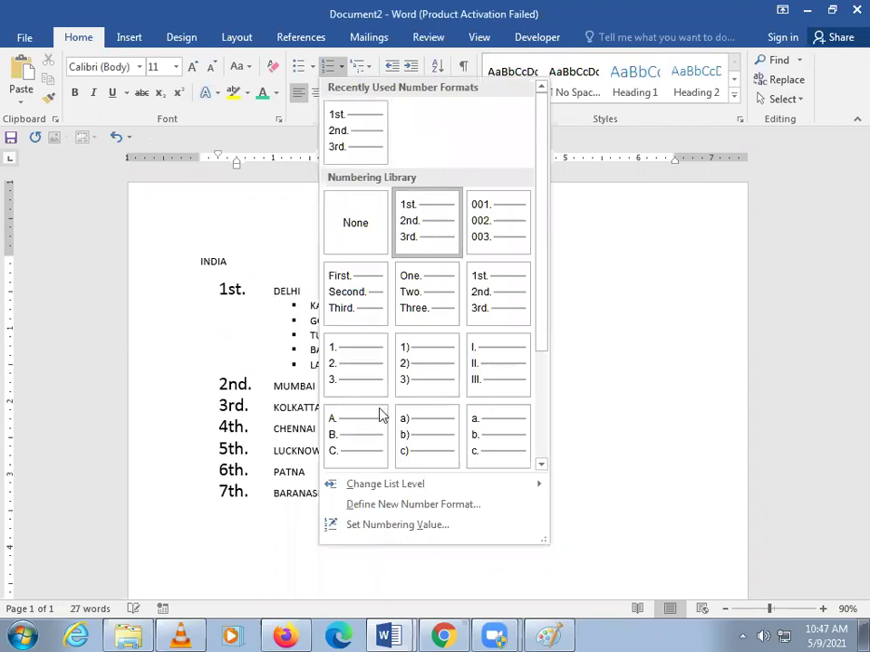
click(626, 353)
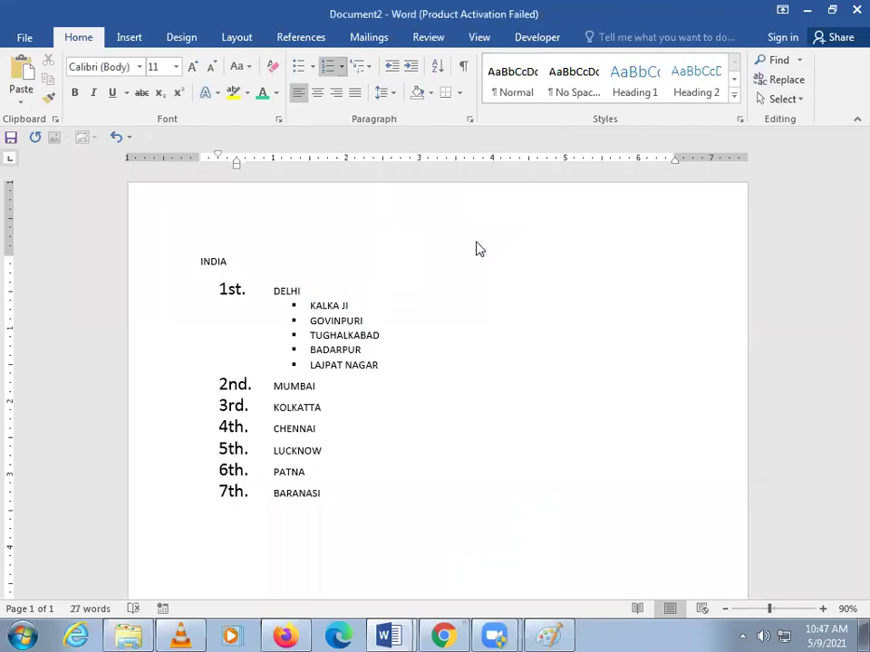
click(341, 66)
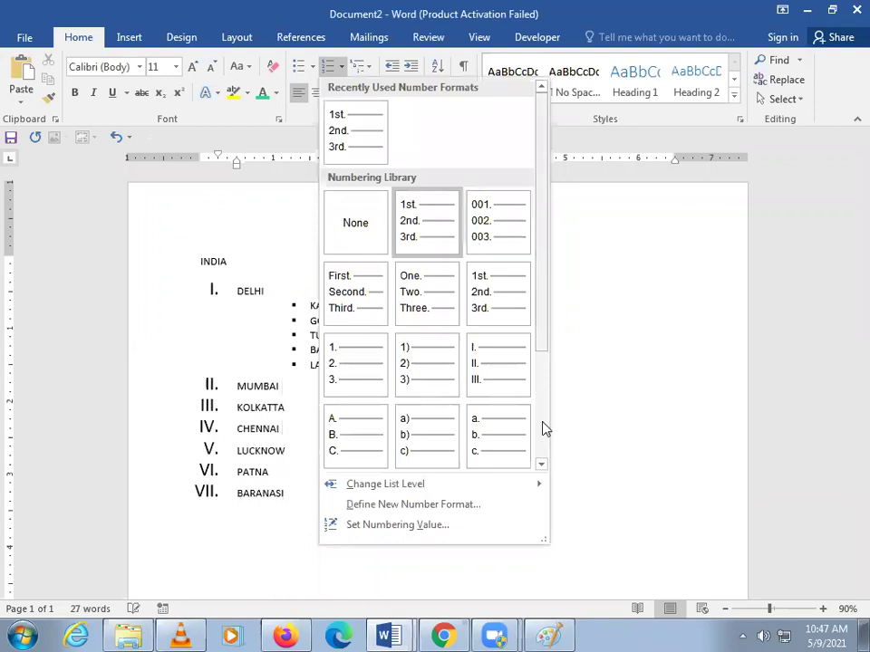
scroll(543, 358, down, 1)
scroll(549, 298, down, 2)
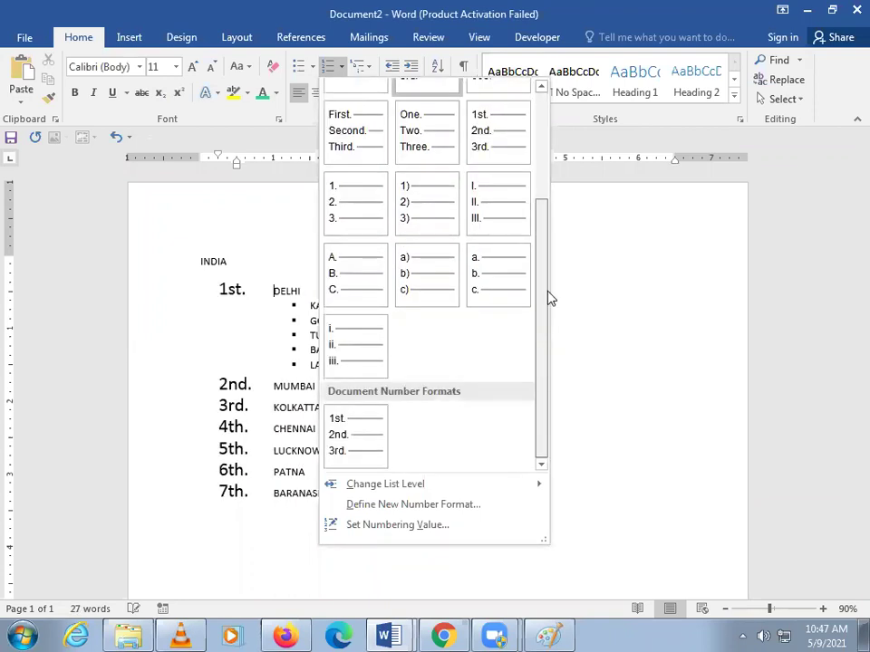
scroll(547, 286, up, 3)
click(582, 262)
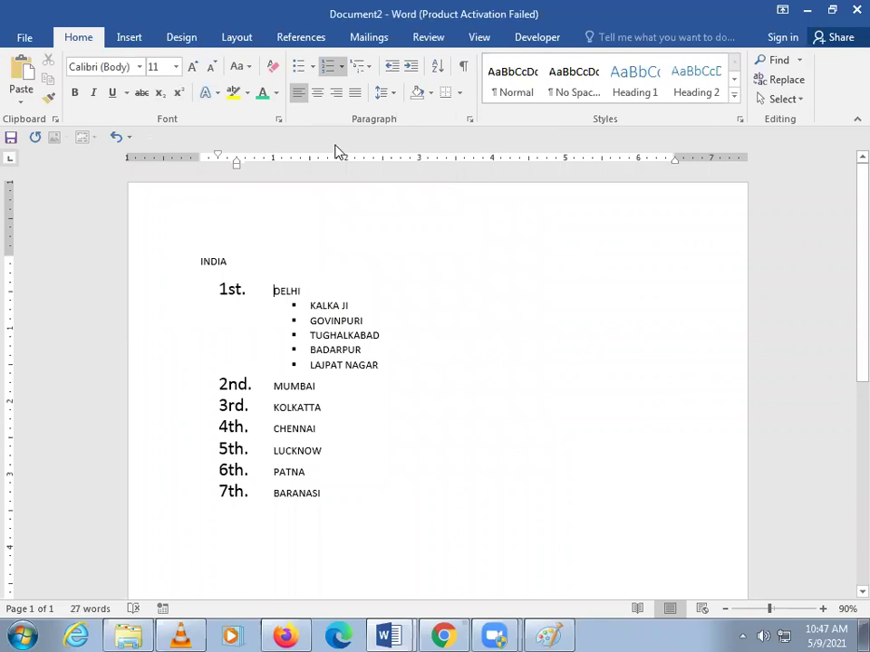
Remove numbering from DELHI–BARANASI and shift KALKA JI–LAJPAT NAGAR one indent left.
shift+click(415, 521)
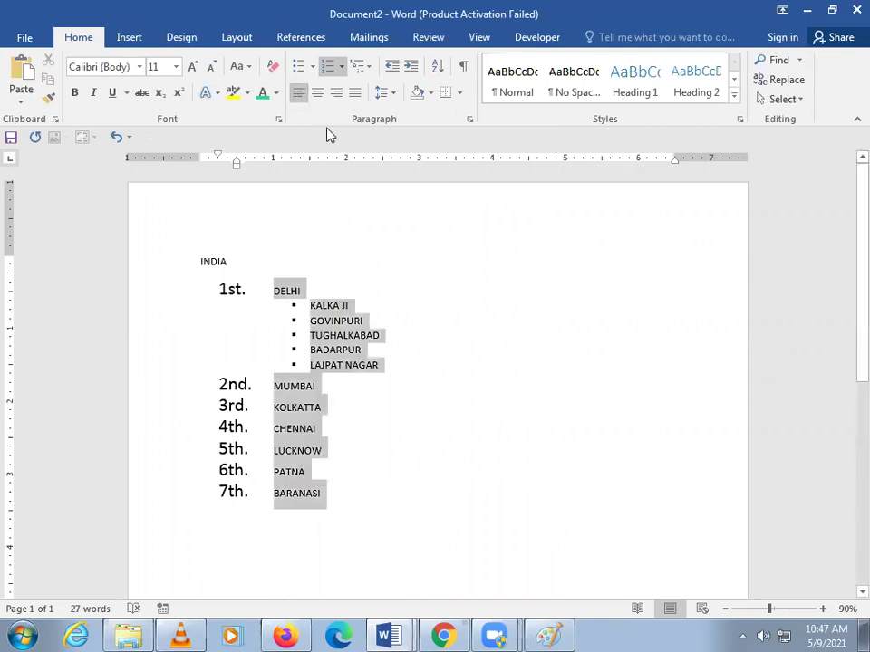
click(328, 66)
click(290, 307)
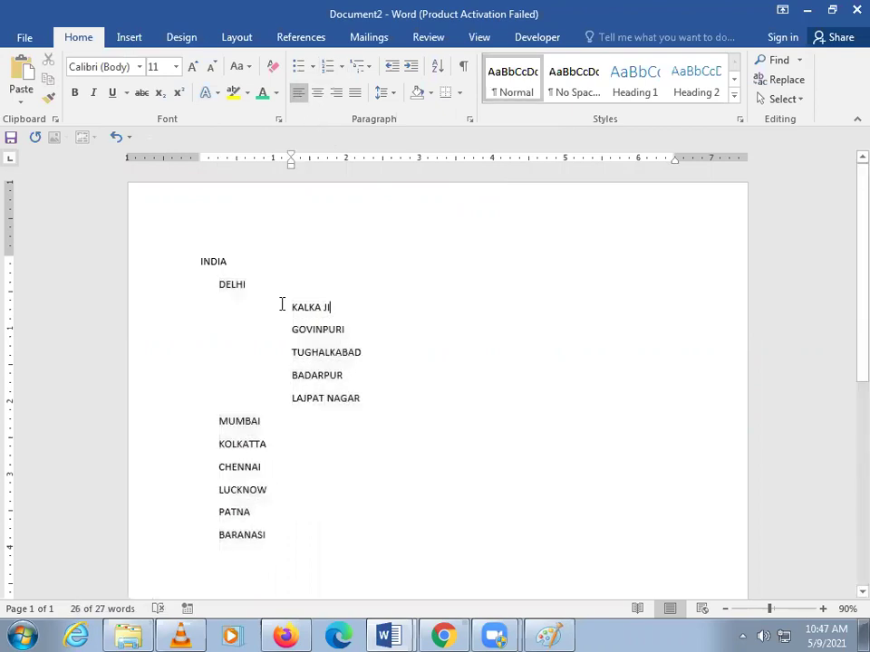
shift+click(398, 417)
drag(398, 417, 273, 303)
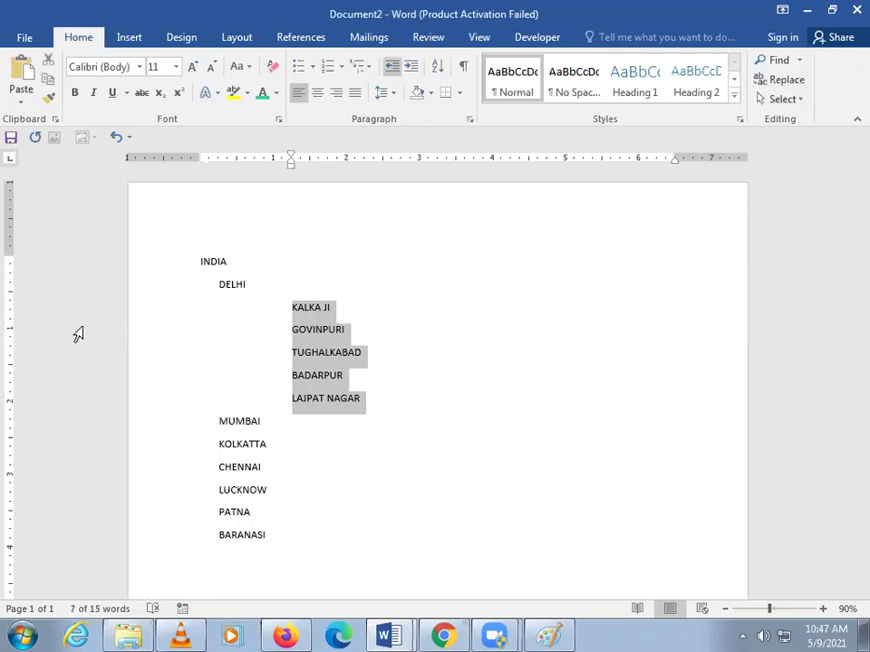
click(391, 69)
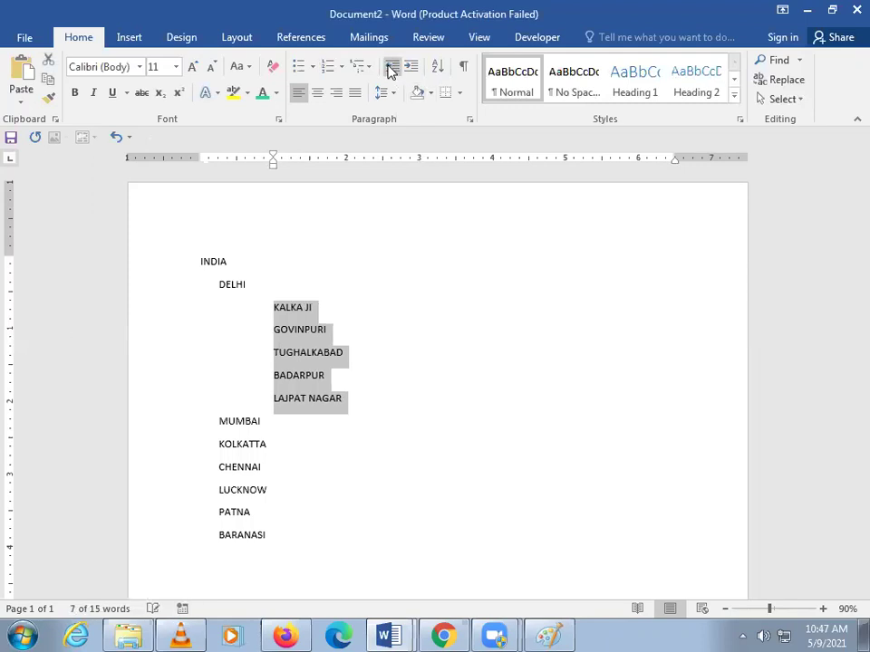
Outdent the localities and DELHI–BARANASI lines flush with INDIA, then select the whole list.
click(391, 69)
click(257, 308)
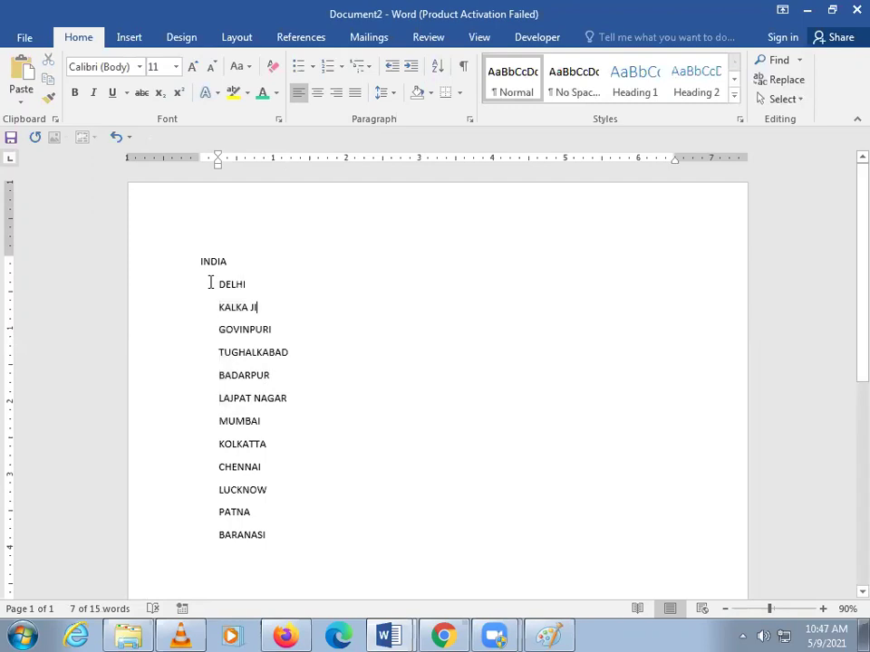
drag(209, 282, 327, 564)
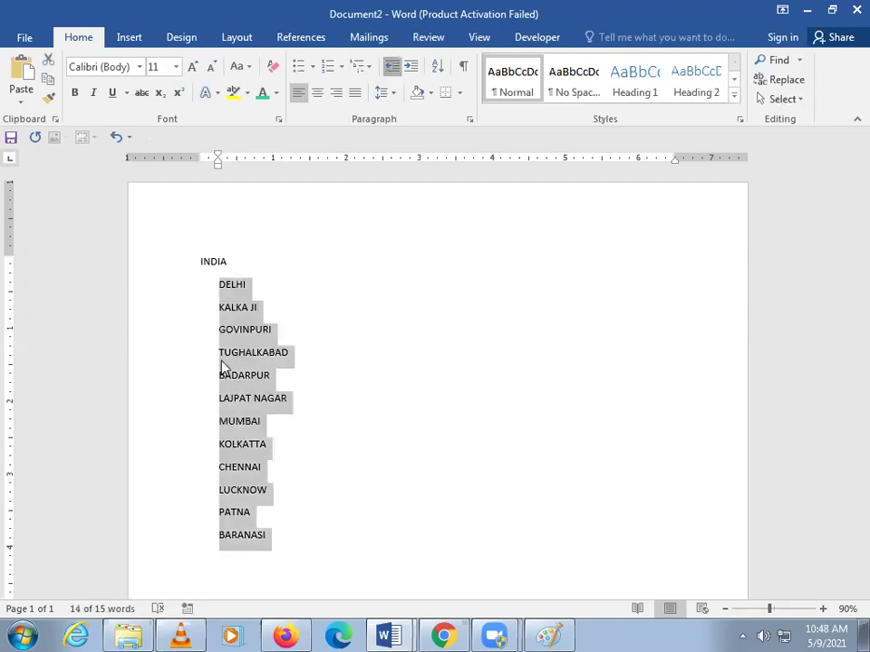
click(391, 66)
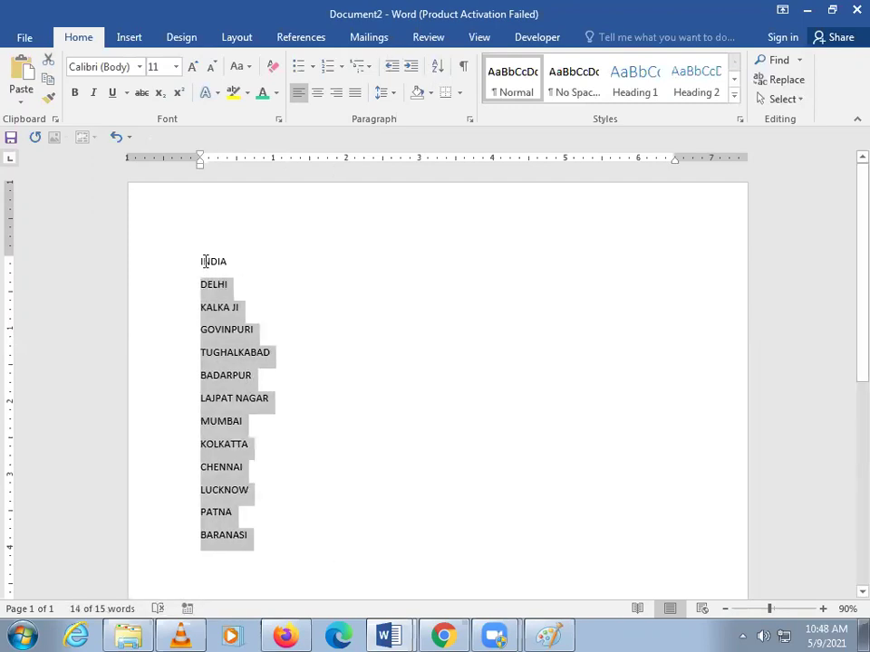
drag(185, 263, 307, 525)
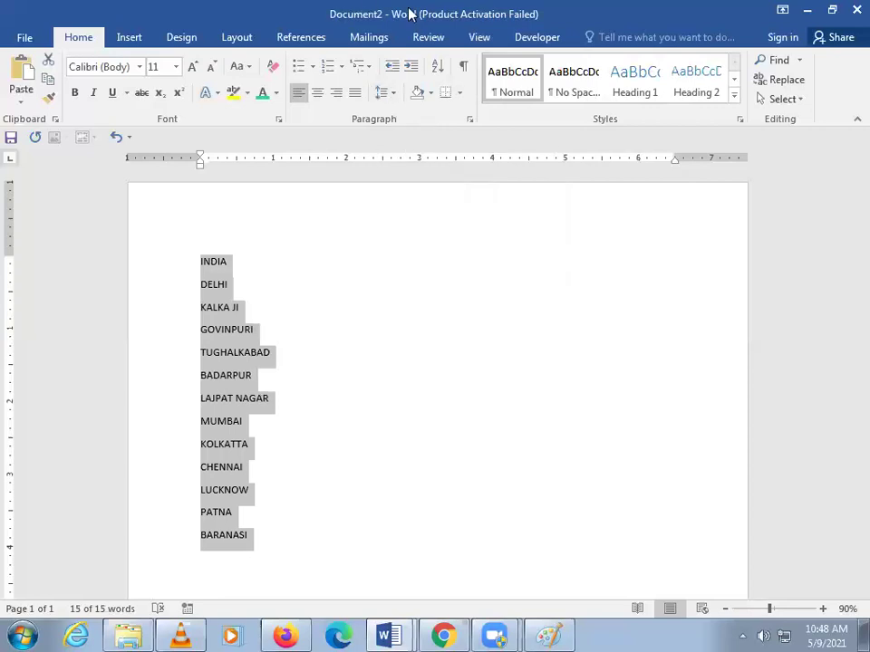
Remove space after paragraphs and set the list to 1.0 line spacing.
click(400, 93)
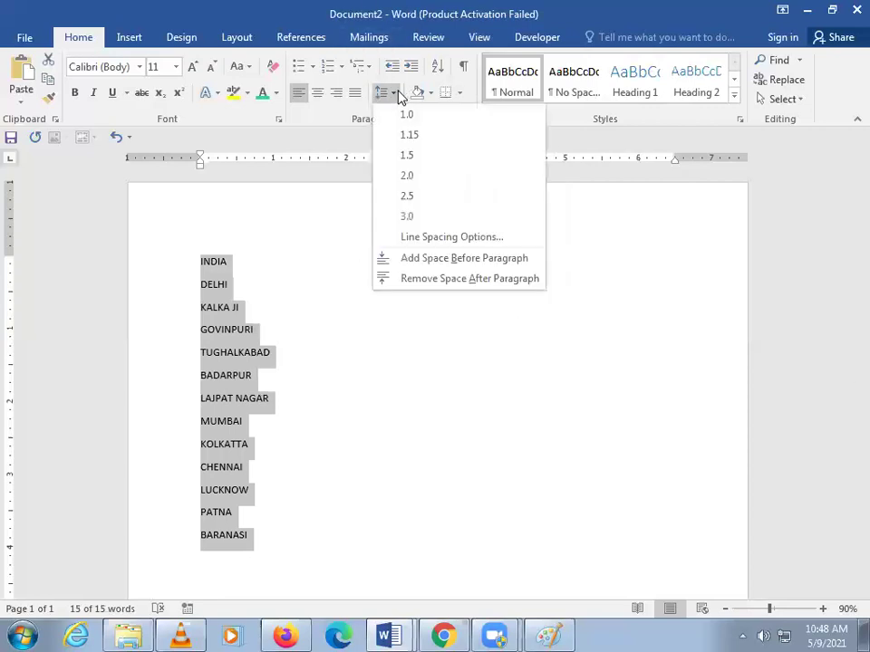
click(443, 281)
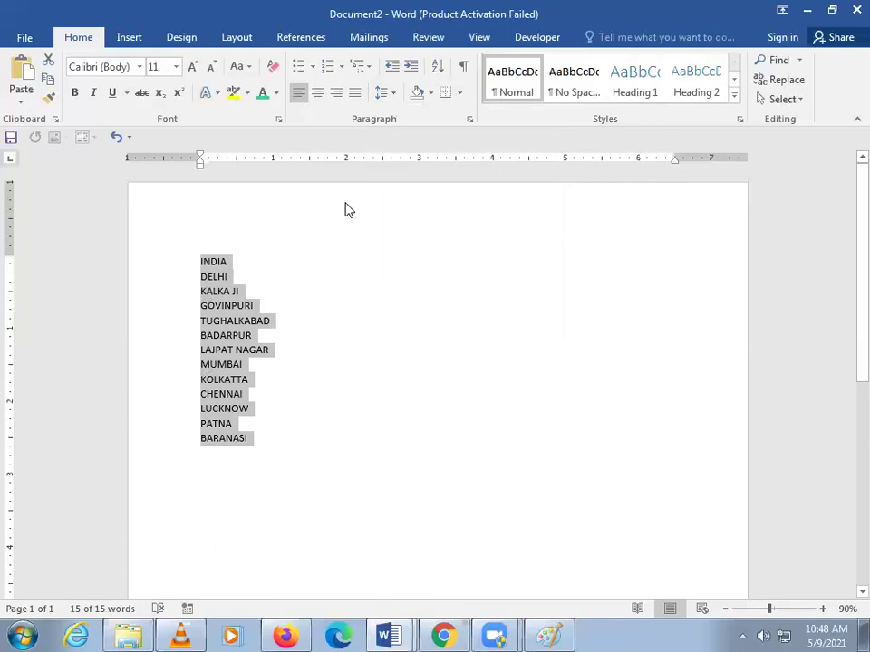
click(390, 94)
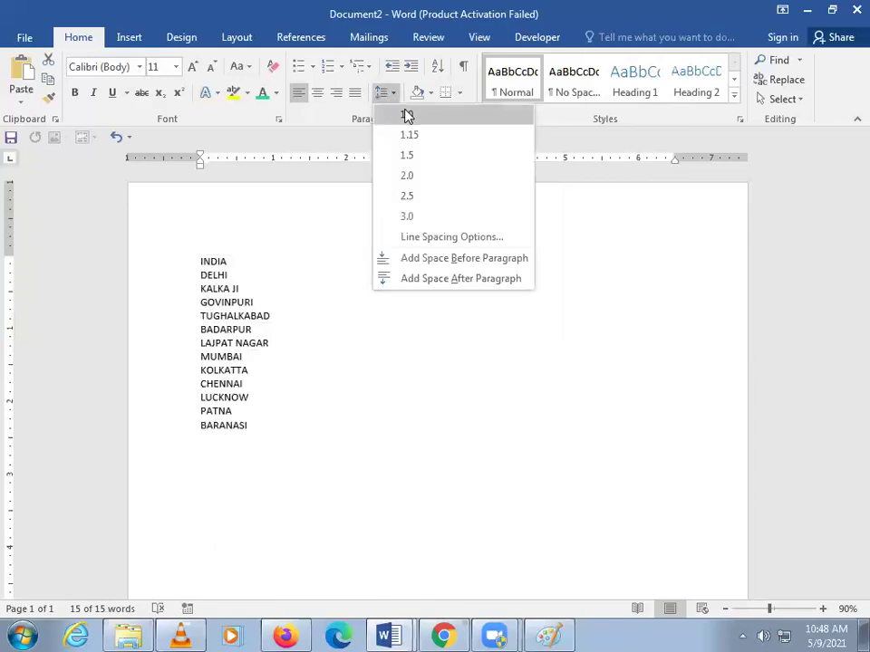
click(407, 116)
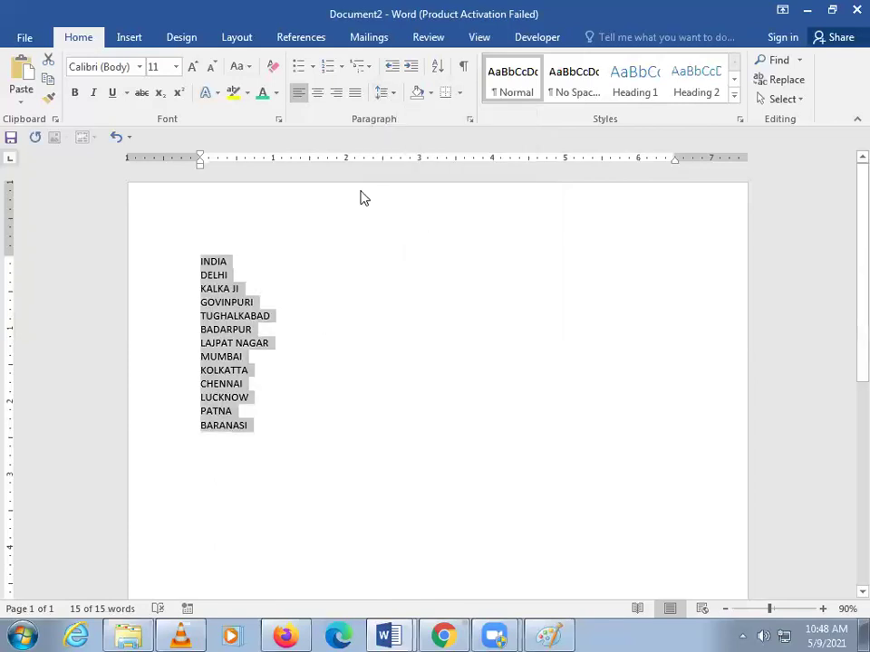
Try 1.15, 1.5 and 2.0 line spacing, then return the list to 1.0.
click(396, 100)
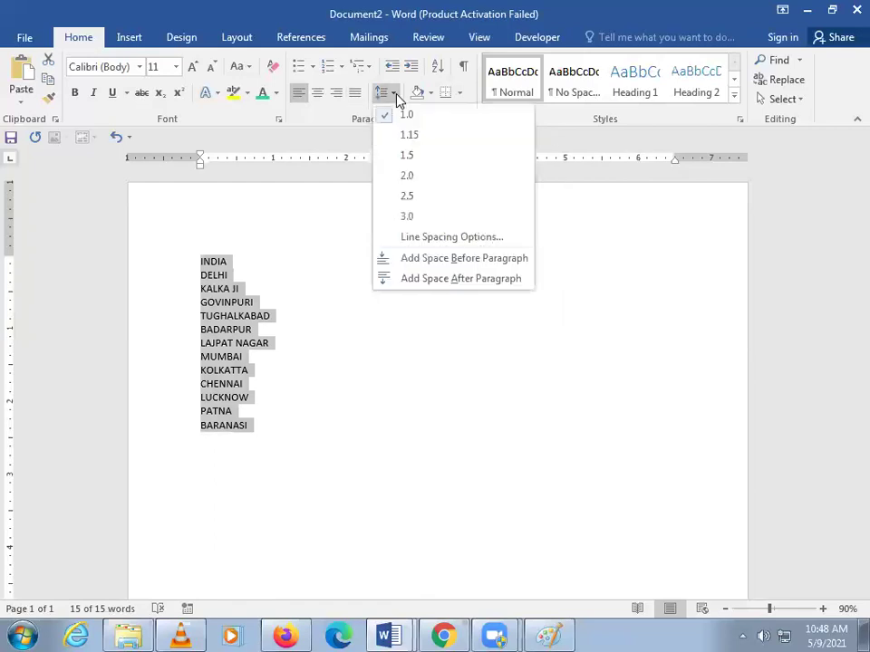
click(409, 136)
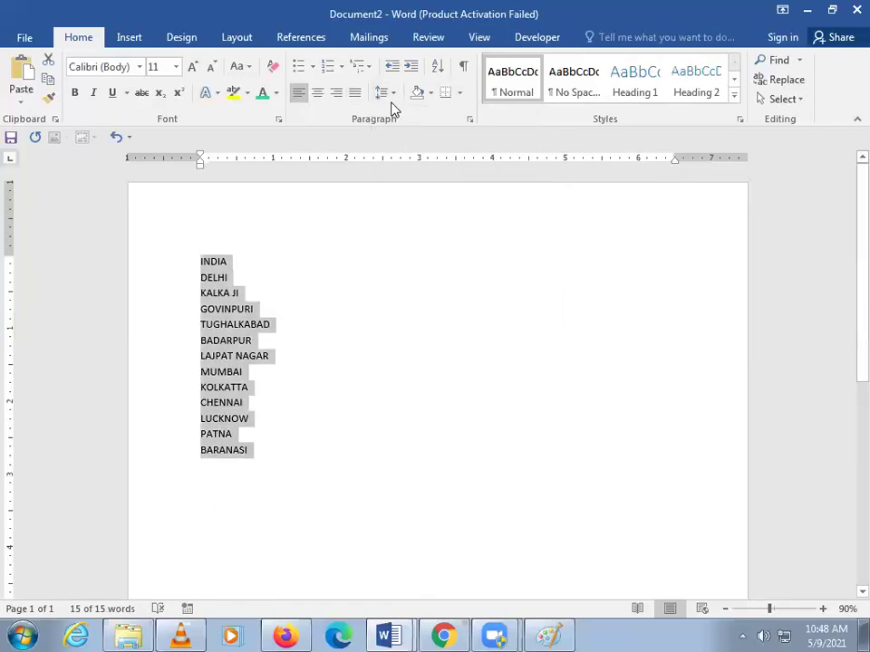
click(390, 96)
click(408, 160)
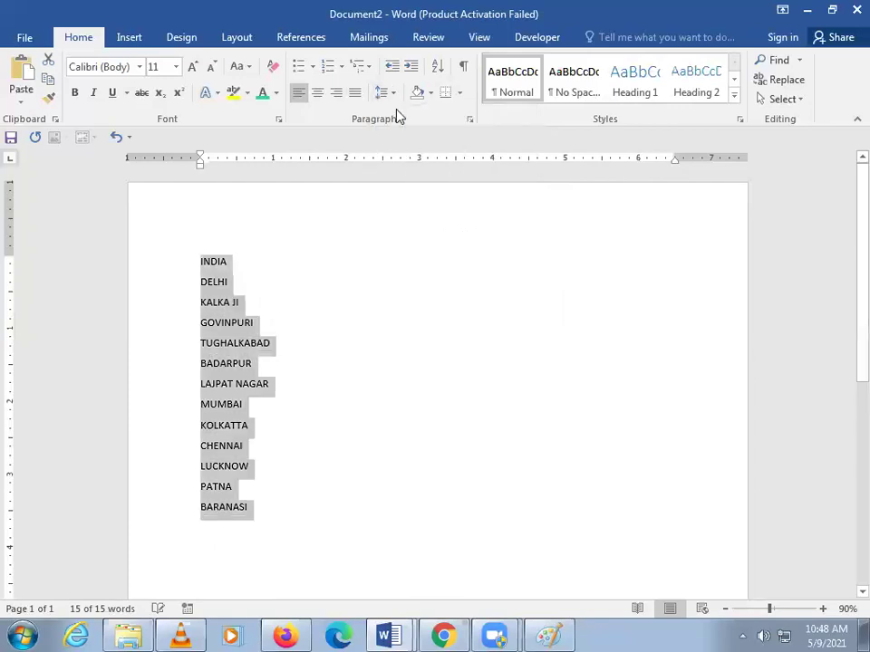
click(396, 96)
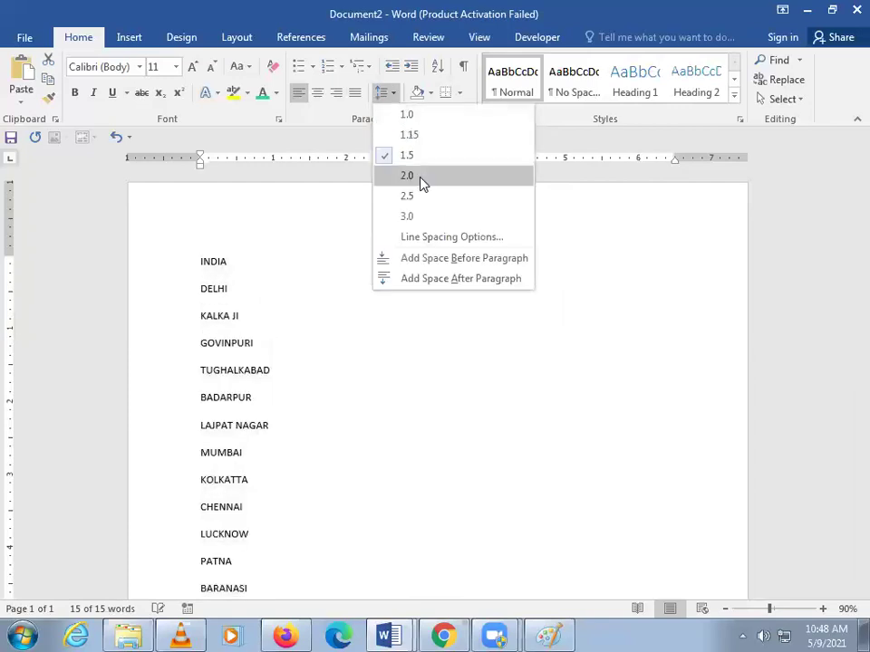
click(420, 178)
click(395, 95)
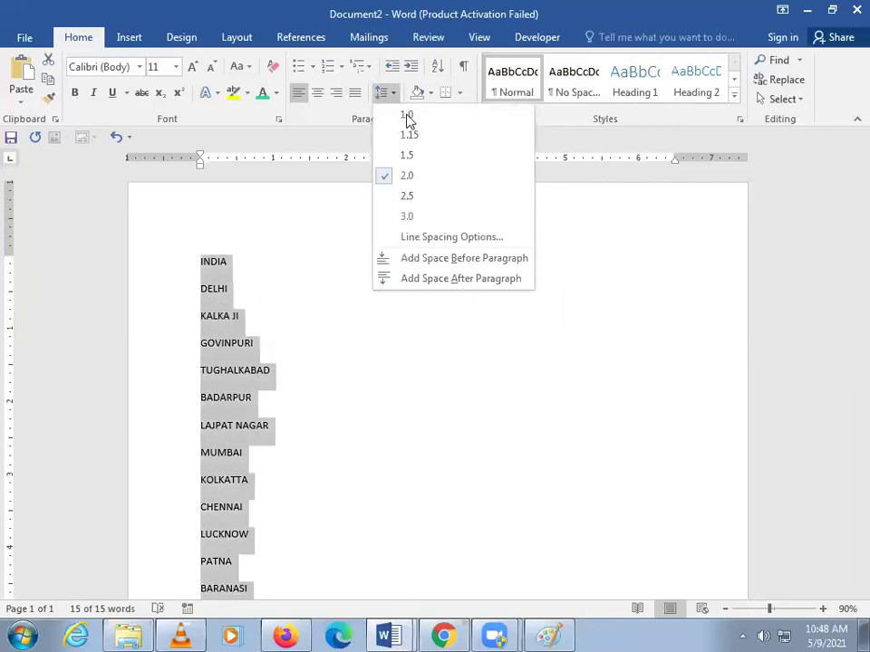
click(406, 112)
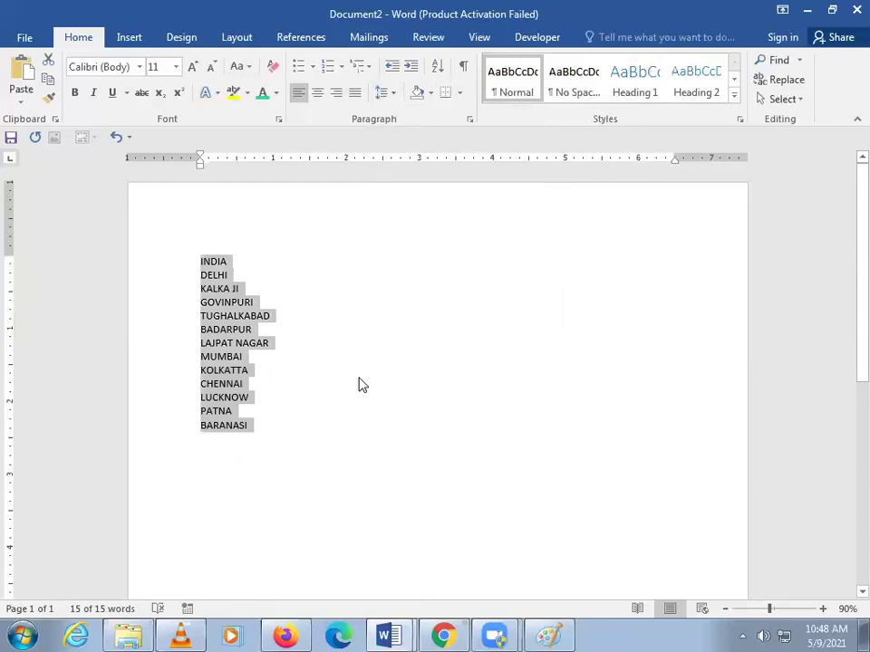
Make the INDIA-to-BARANASI list bold and enlarge it to 18 pt.
click(75, 92)
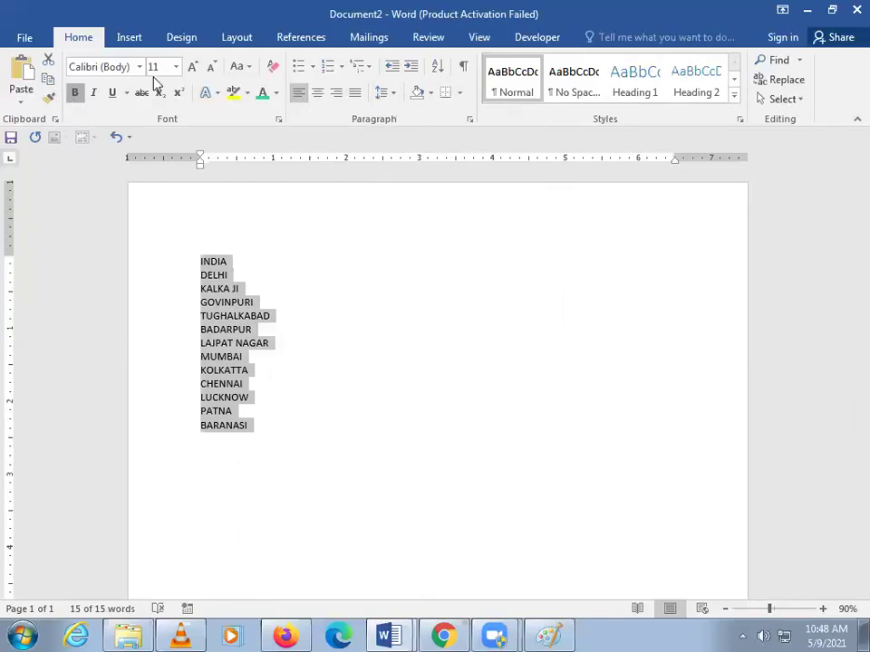
key(ctrl+shift+period)
key(ctrl+shift+period)
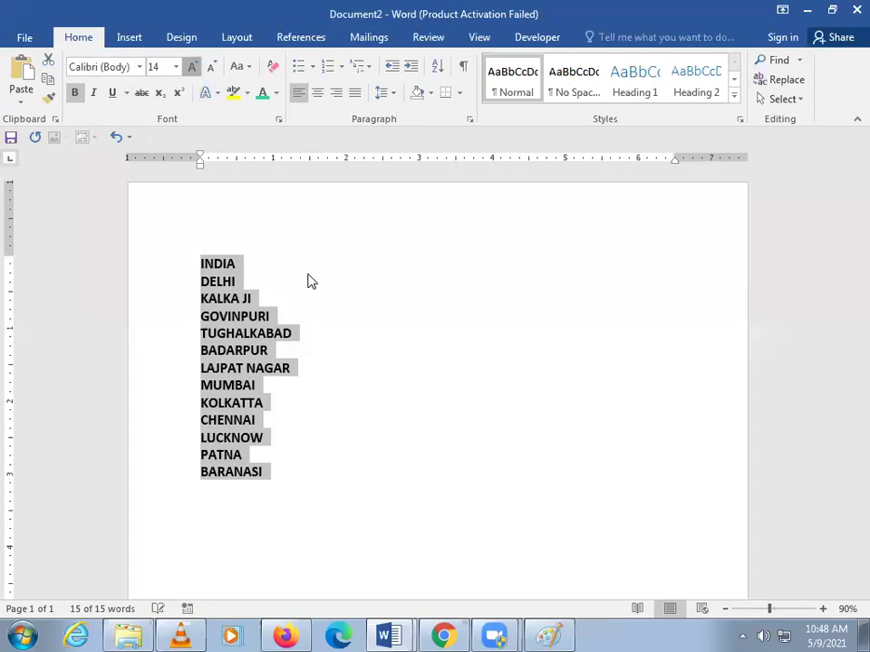
key(ctrl+shift+period)
key(ctrl+shift+period)
click(408, 274)
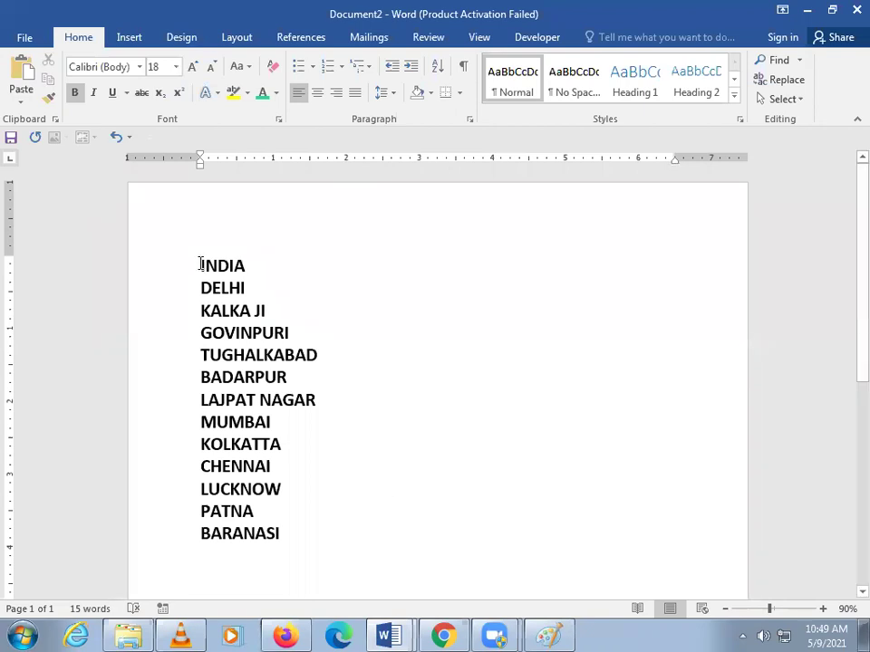
Shade all thirteen city lines with a light peach theme colour.
drag(200, 263, 276, 536)
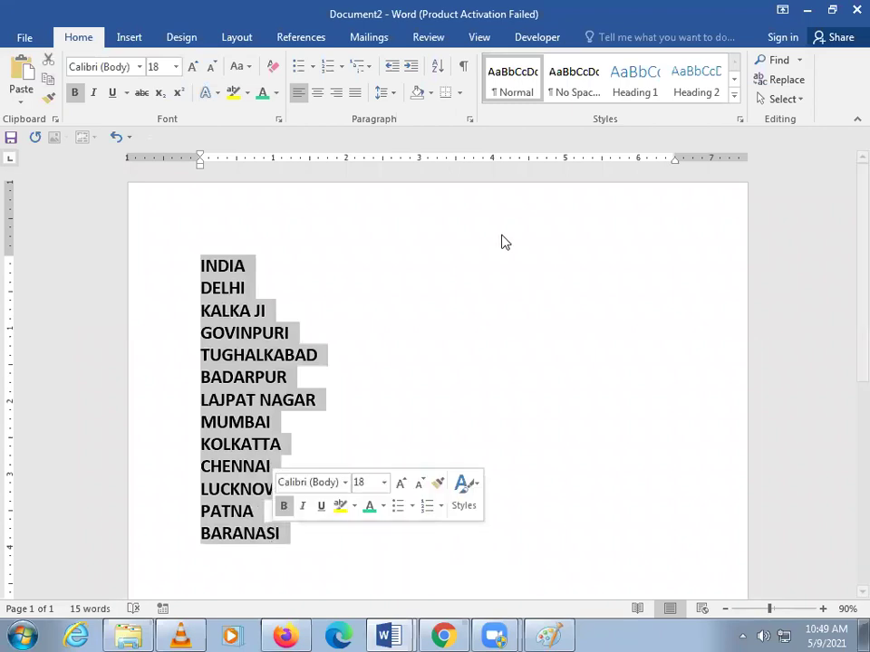
click(430, 93)
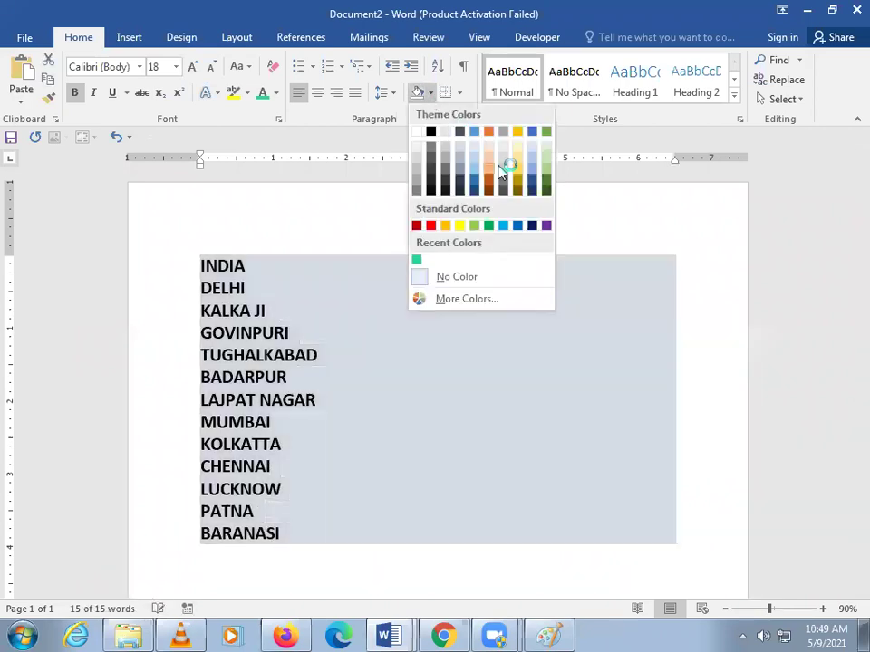
click(497, 154)
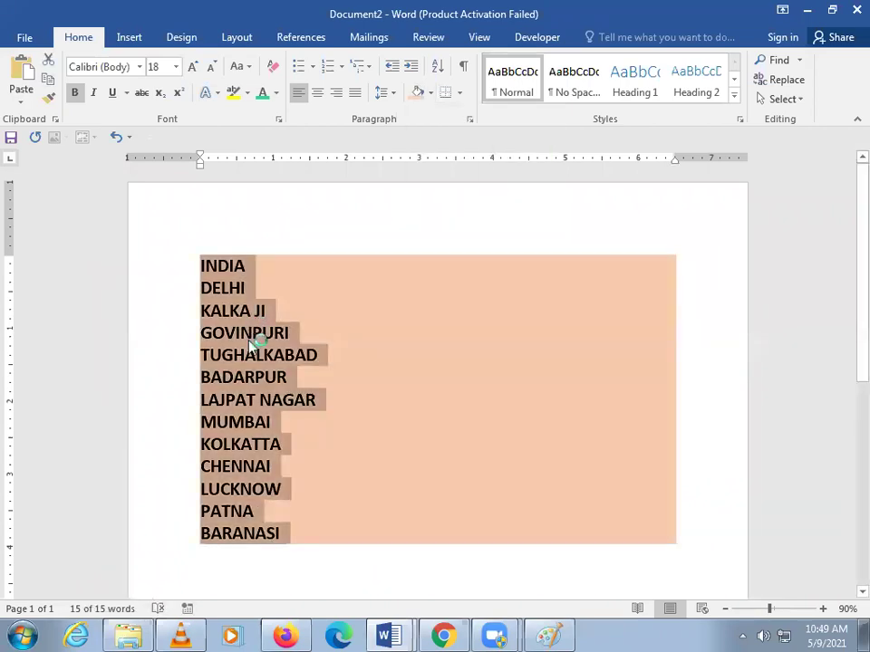
click(734, 403)
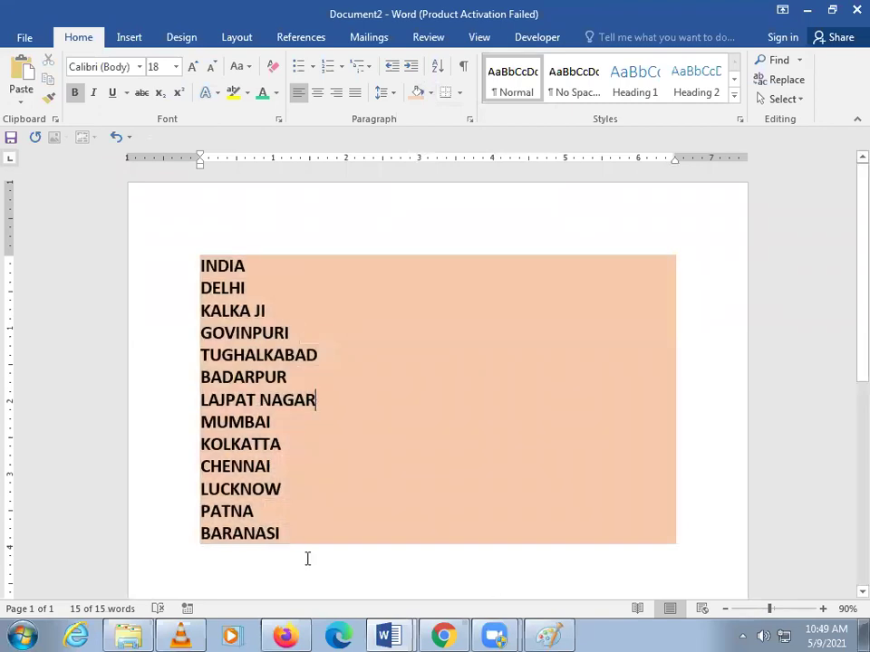
drag(290, 548, 153, 268)
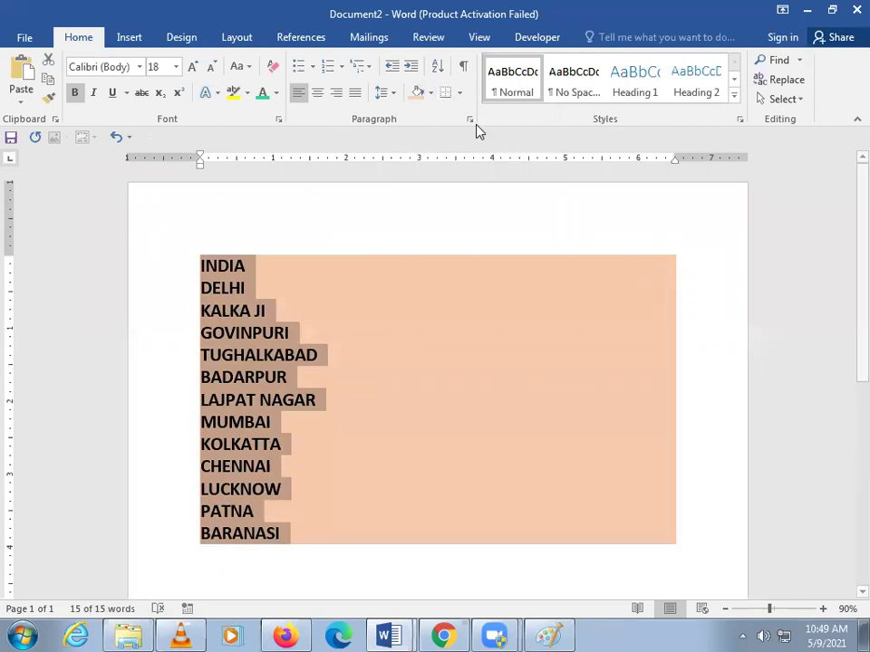
click(438, 71)
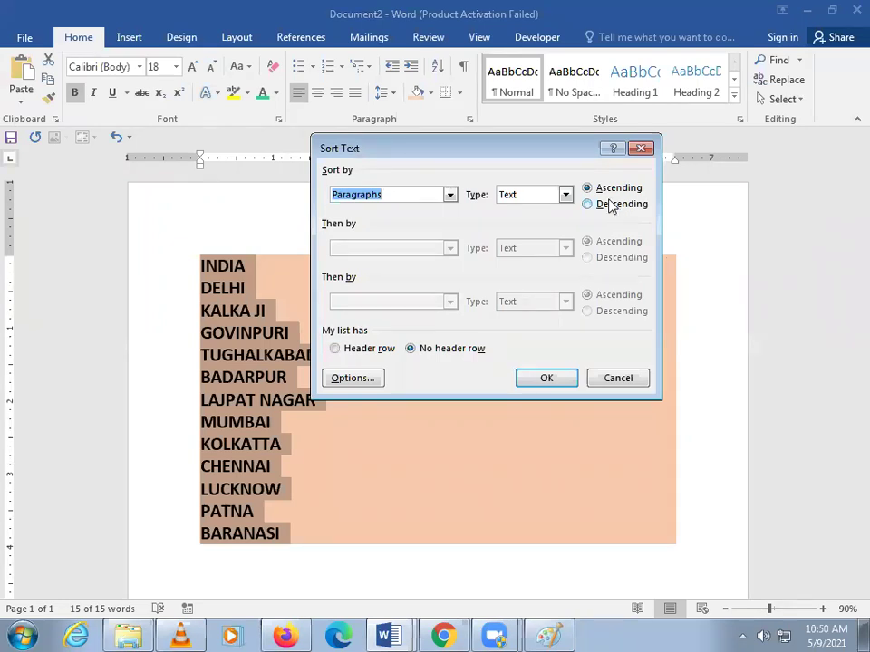
click(562, 380)
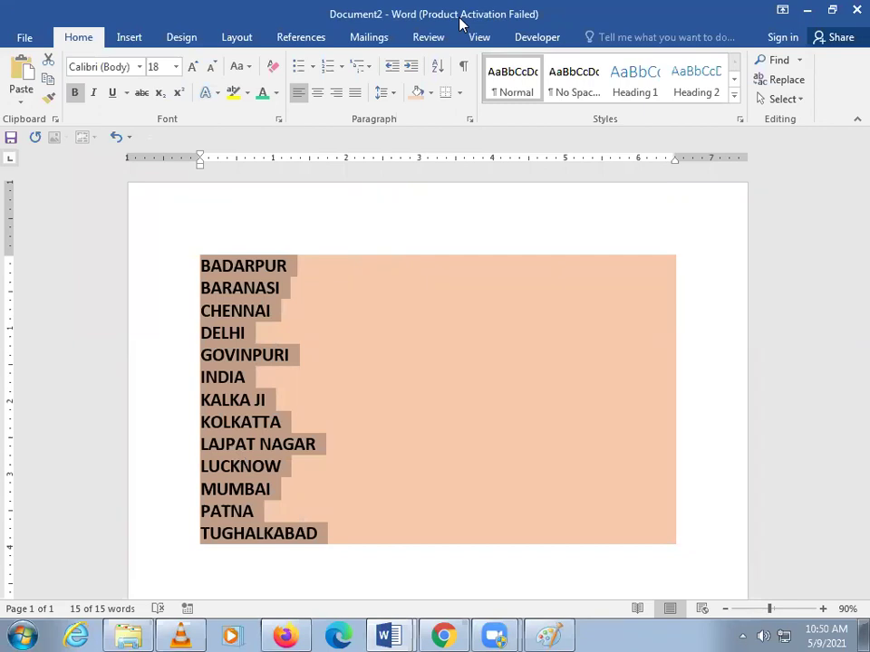
key(ctrl+z)
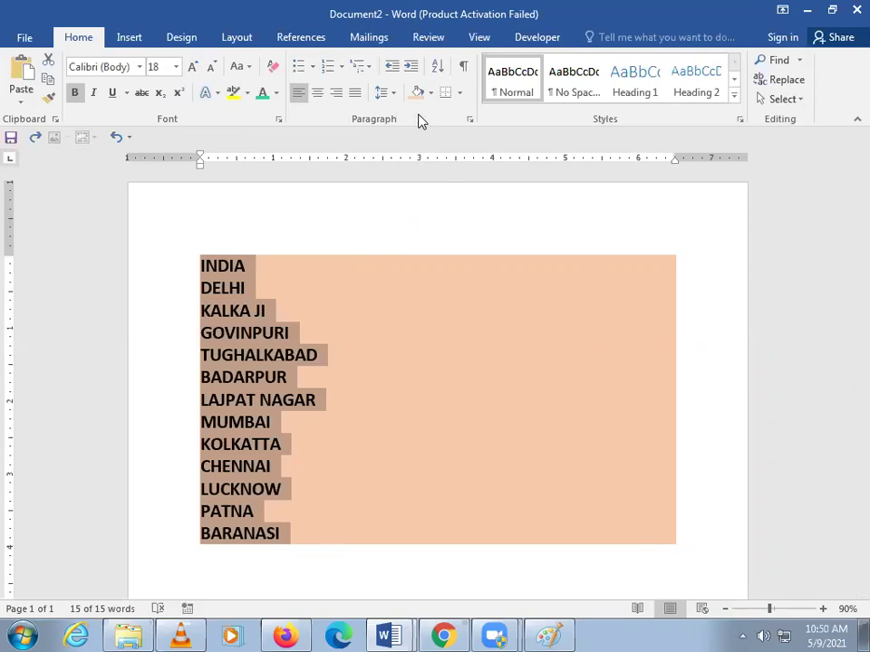
Sort the city list in descending order.
click(437, 66)
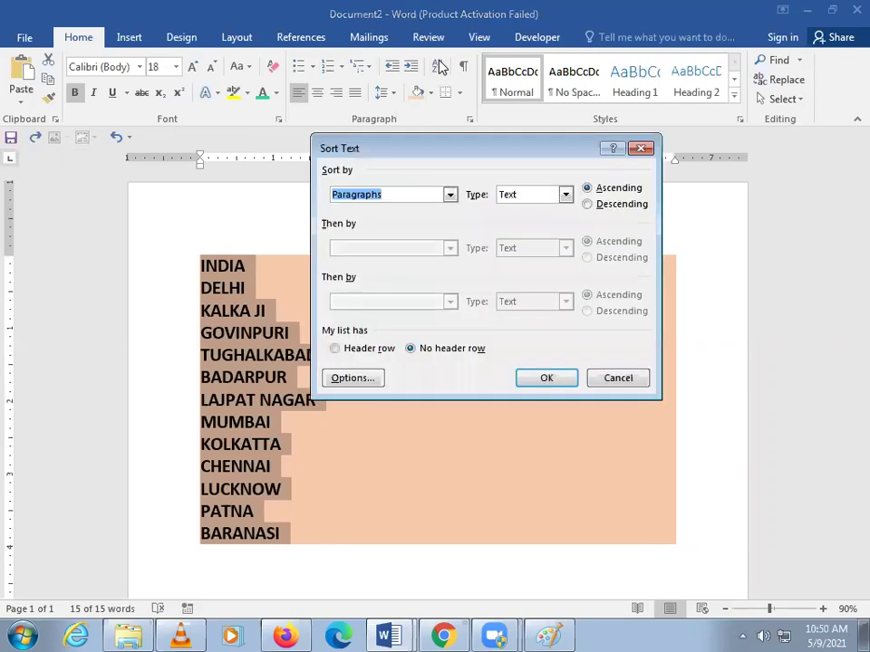
click(589, 205)
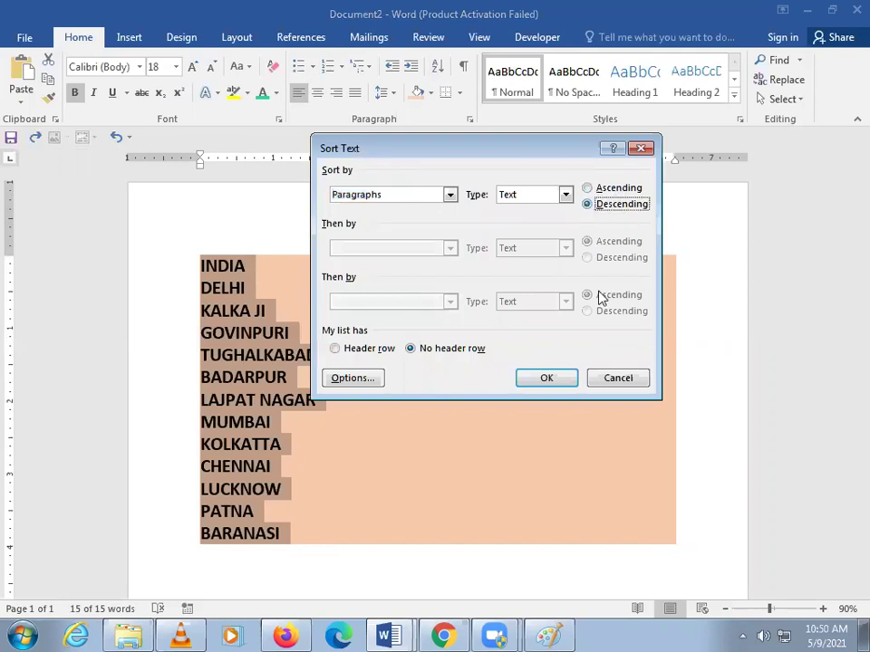
click(541, 381)
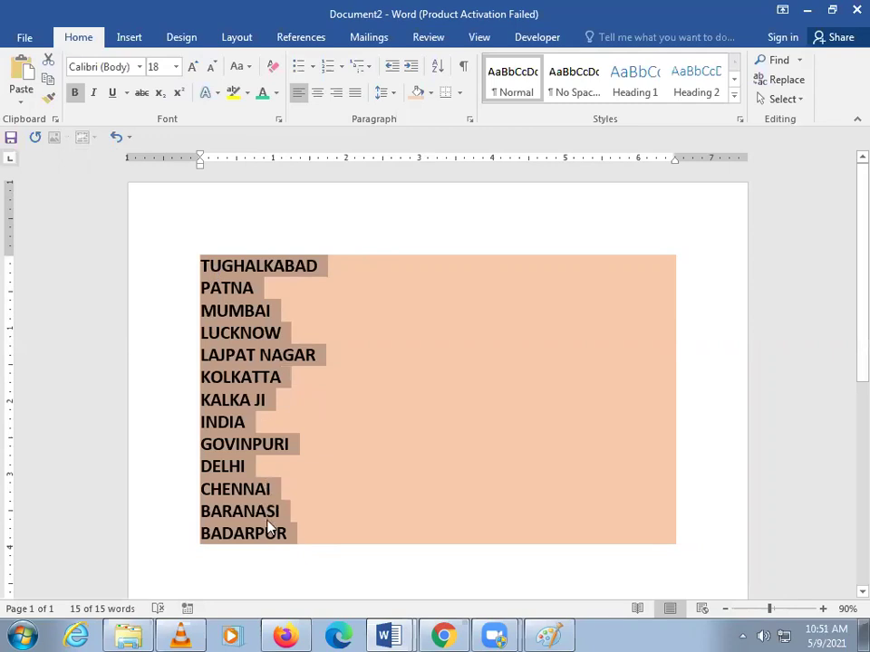
click(433, 69)
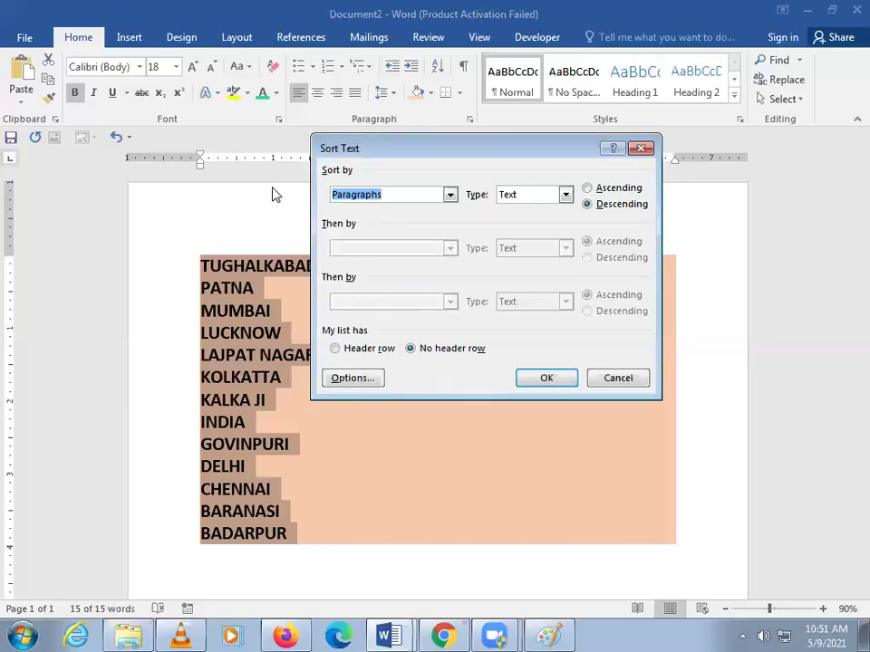
key(Return)
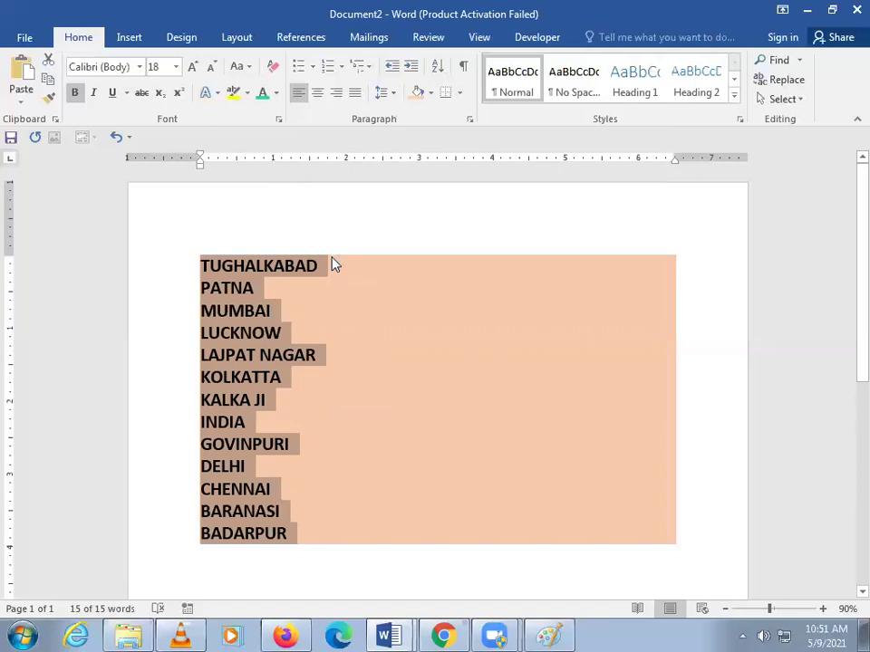
click(588, 253)
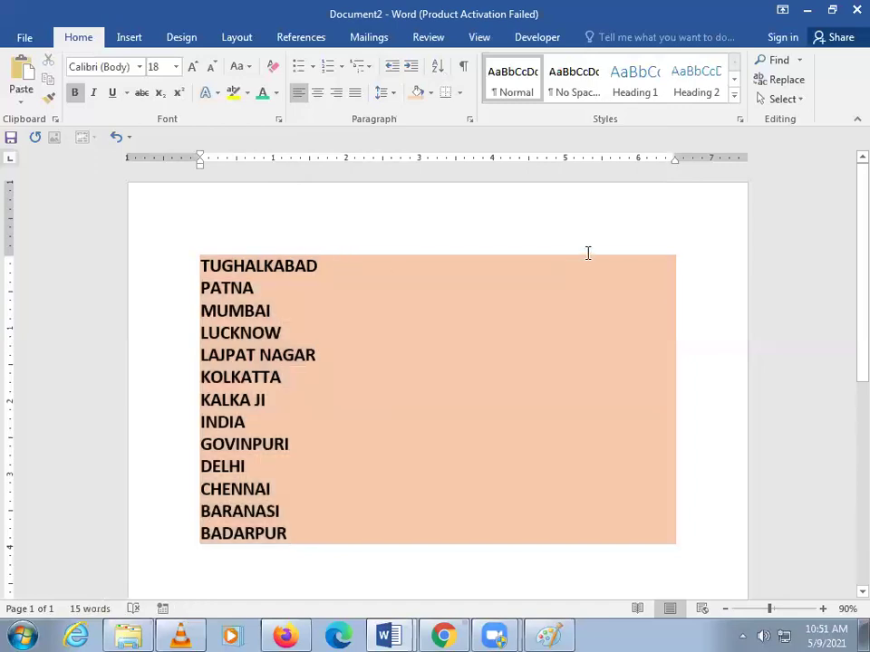
Select all and sort the list ascending, BADARPUR to TUGHALKABAD.
key(ctrl+a)
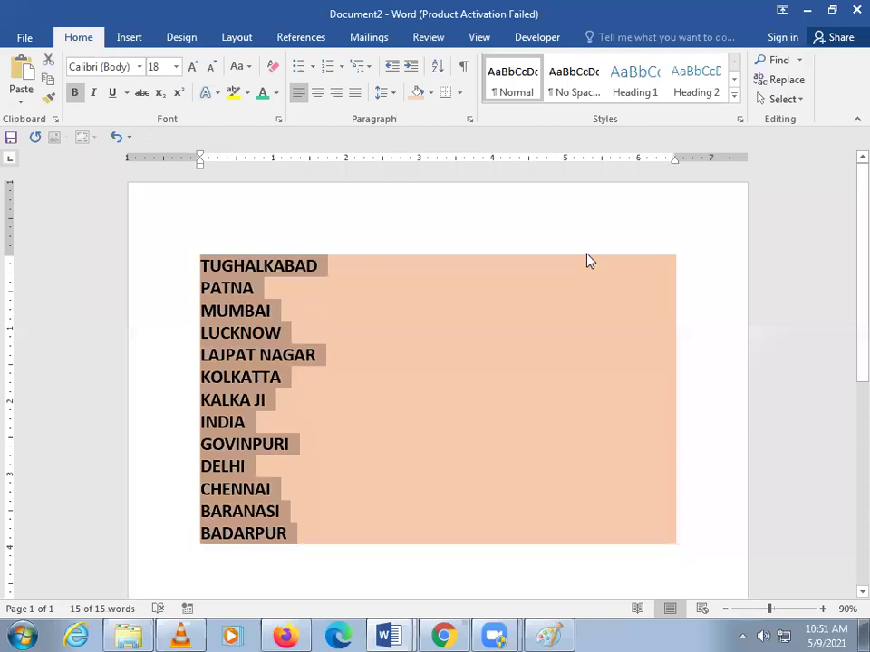
click(437, 67)
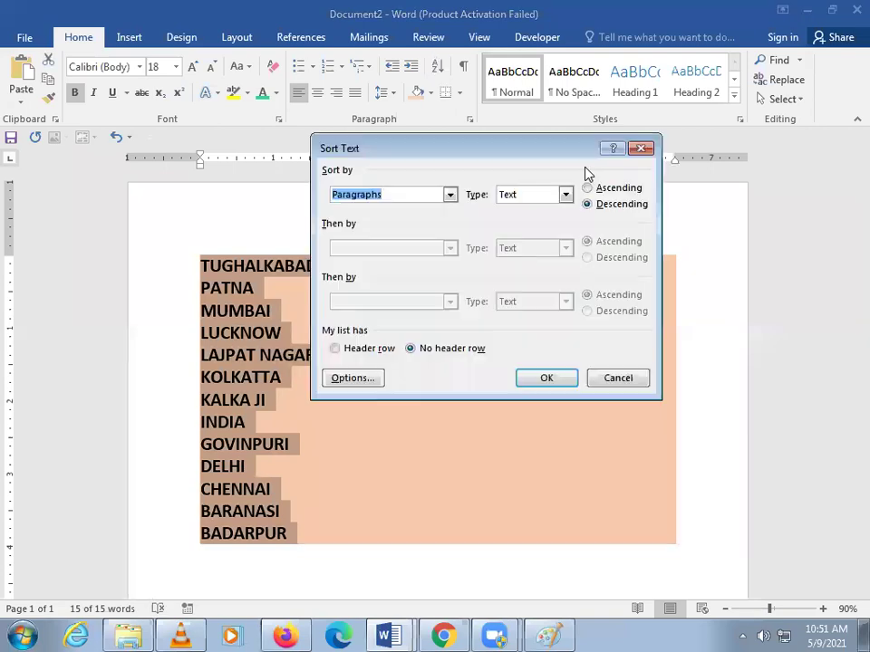
click(588, 188)
click(565, 378)
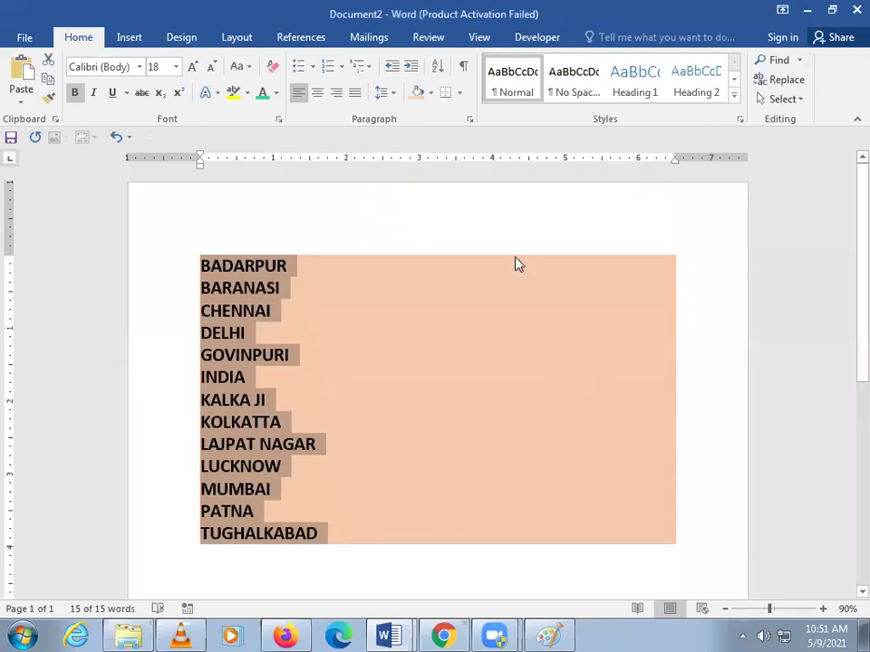
click(462, 237)
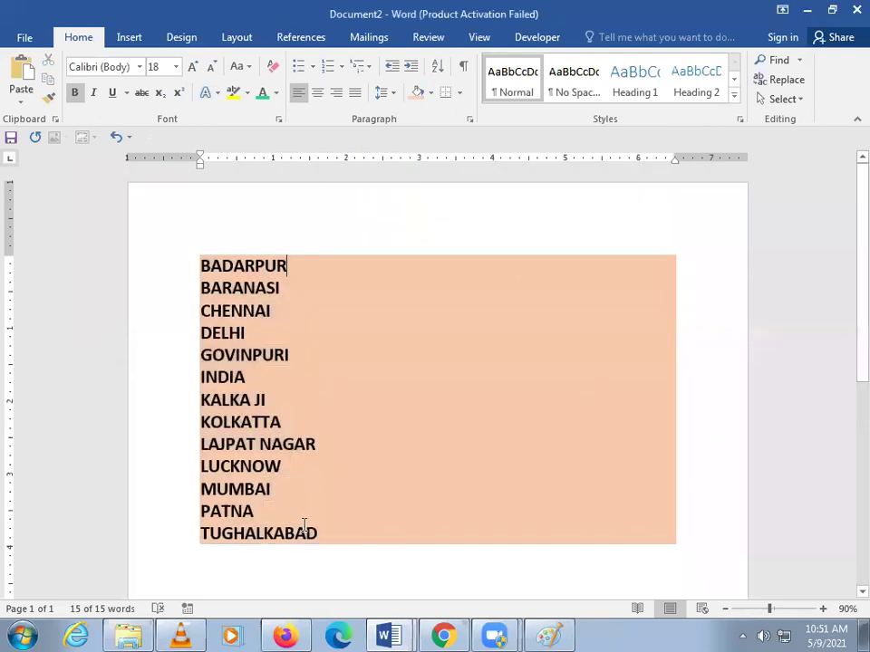
Select all the city lines and apply Light Green shading, leaving borders unchanged.
triple_click(103, 256)
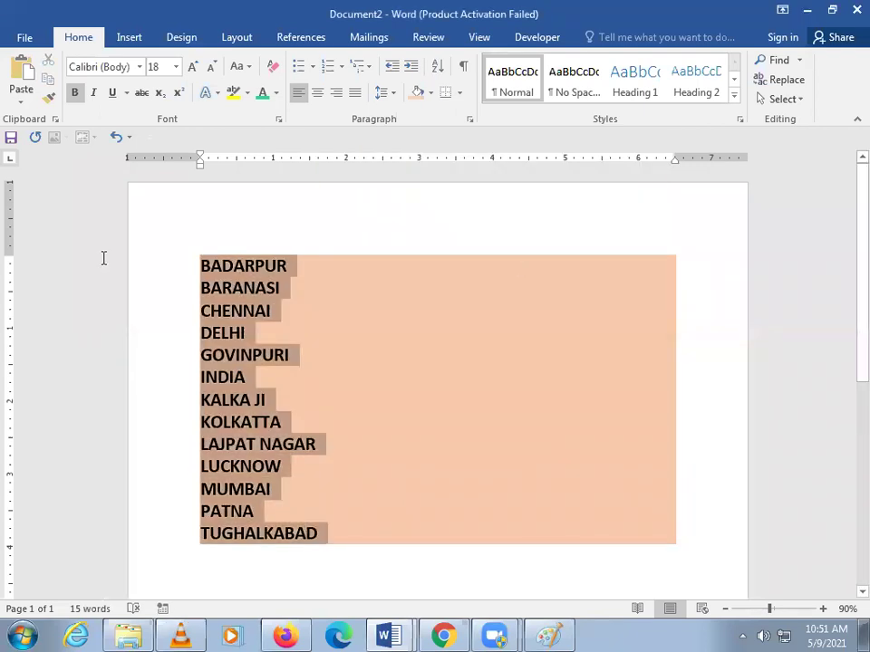
click(430, 93)
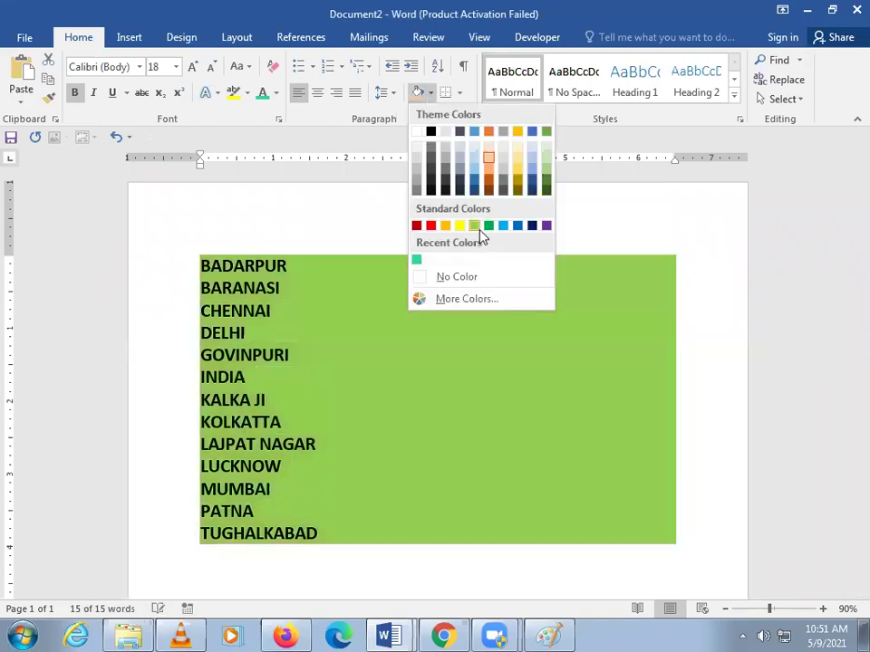
click(478, 234)
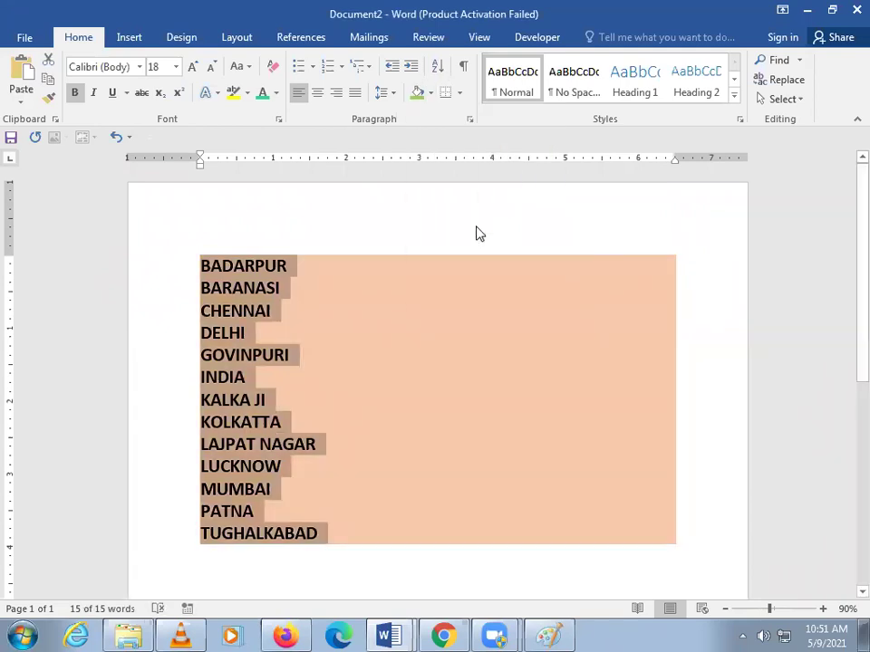
click(462, 93)
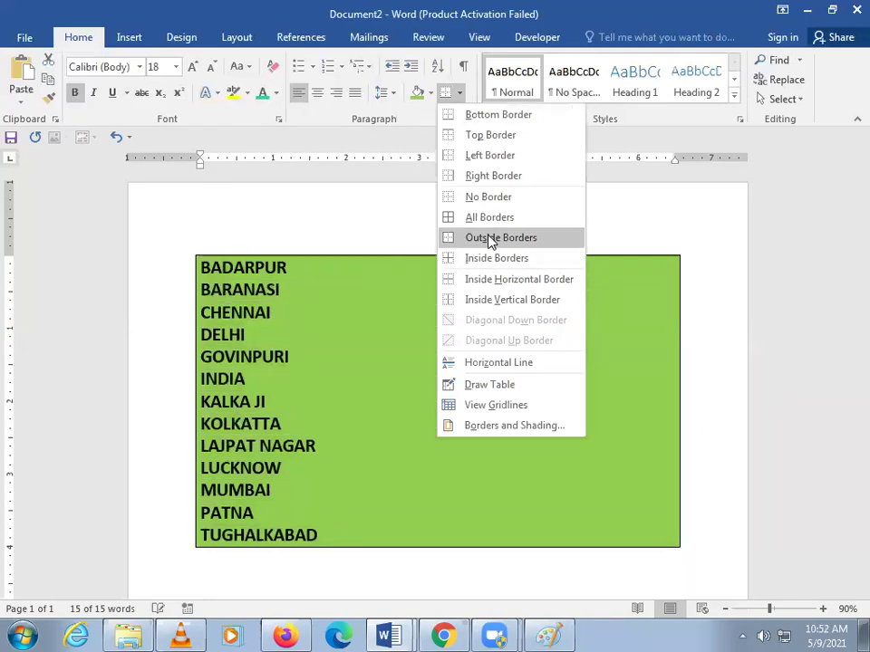
click(658, 219)
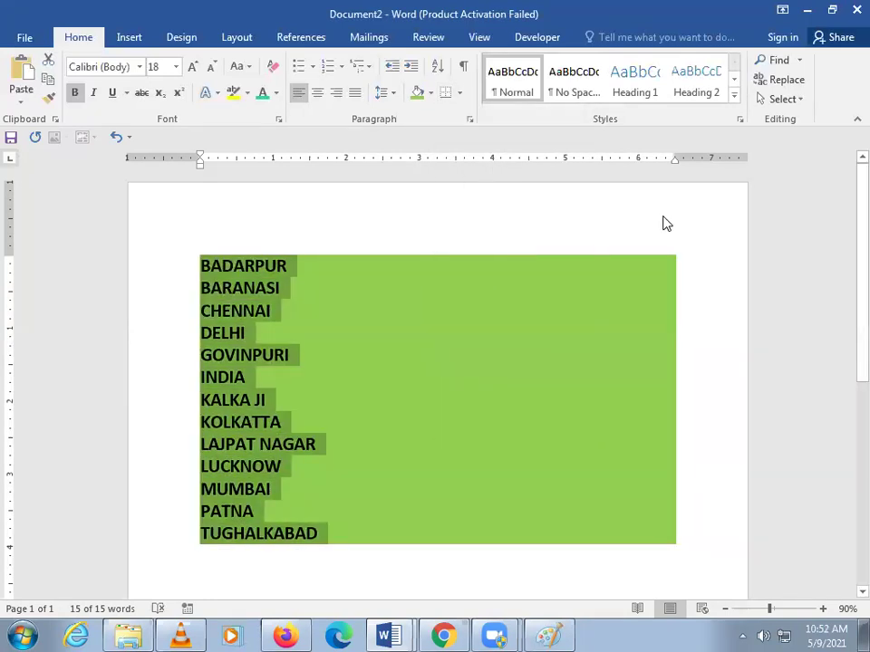